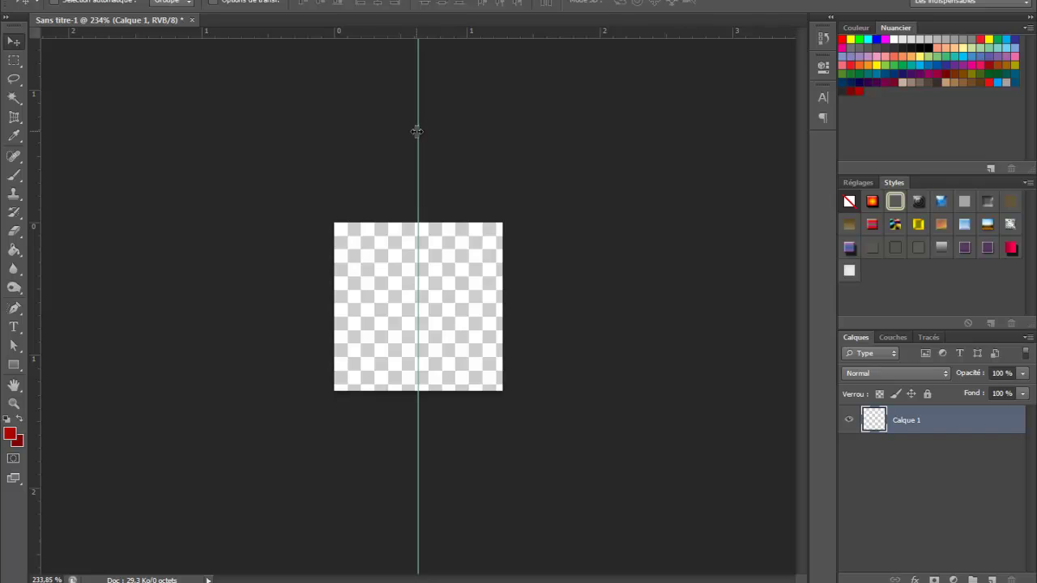
Place a vertical guide through the horizontal centre of the canvas.
{"action": "mouse_move", "coordinate": [419, 131]}
{"action": "left_mouse_down"}
{"action": "mouse_move", "coordinate": [405, 151]}
{"action": "mouse_move", "coordinate": [31, 159]}
{"action": "left_mouse_up"}
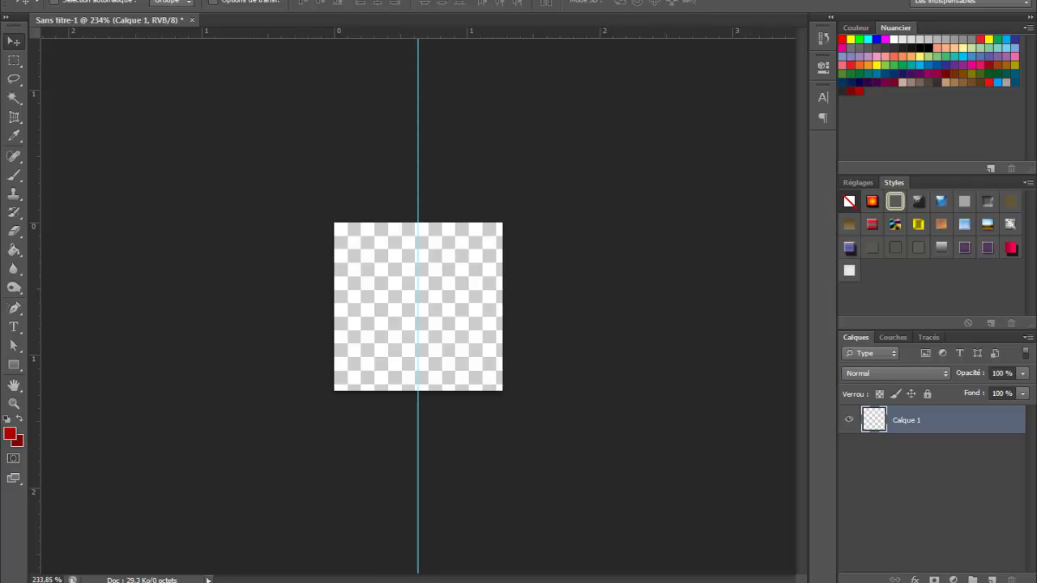
Set the foreground colour to dark red 820404 and the background colour to red b00303.
{"action": "left_click", "coordinate": [11, 435]}
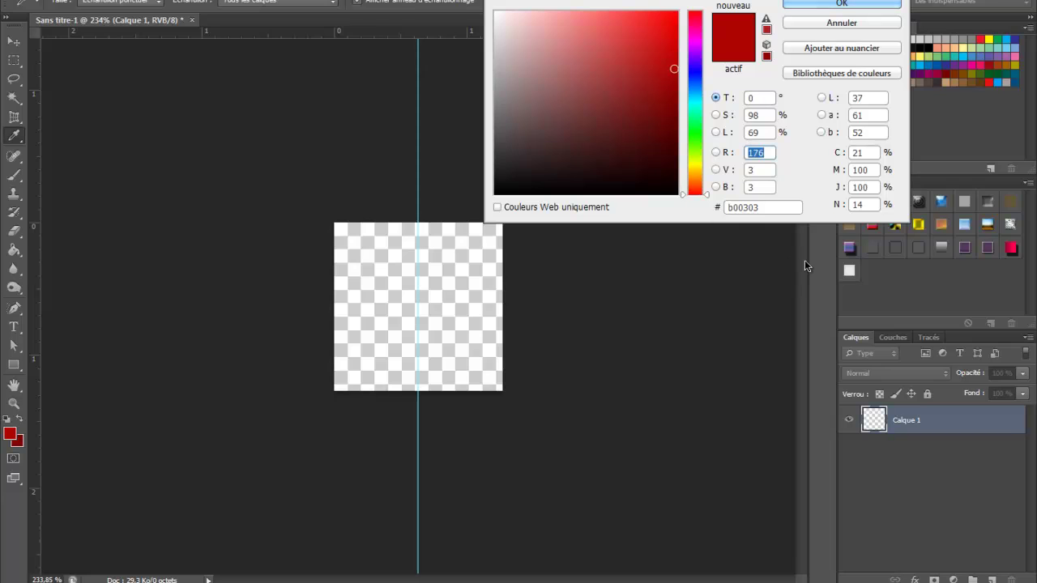
{"action": "left_click_drag", "start_coordinate": [774, 209], "coordinate": [669, 210]}
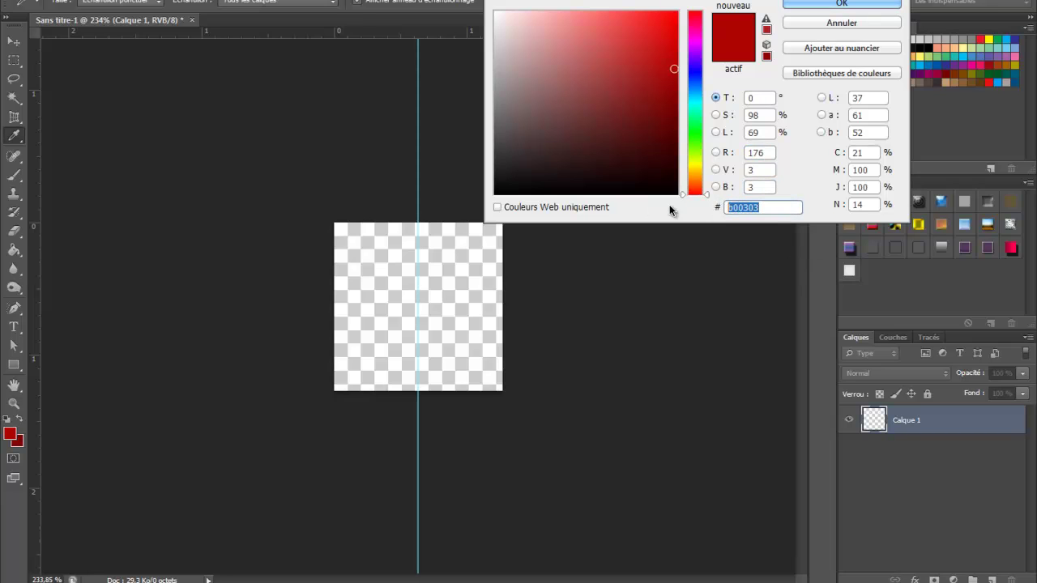
{"action": "left_click", "coordinate": [732, 209]}
{"action": "left_click", "coordinate": [825, 2]}
{"action": "key", "text": "v"}
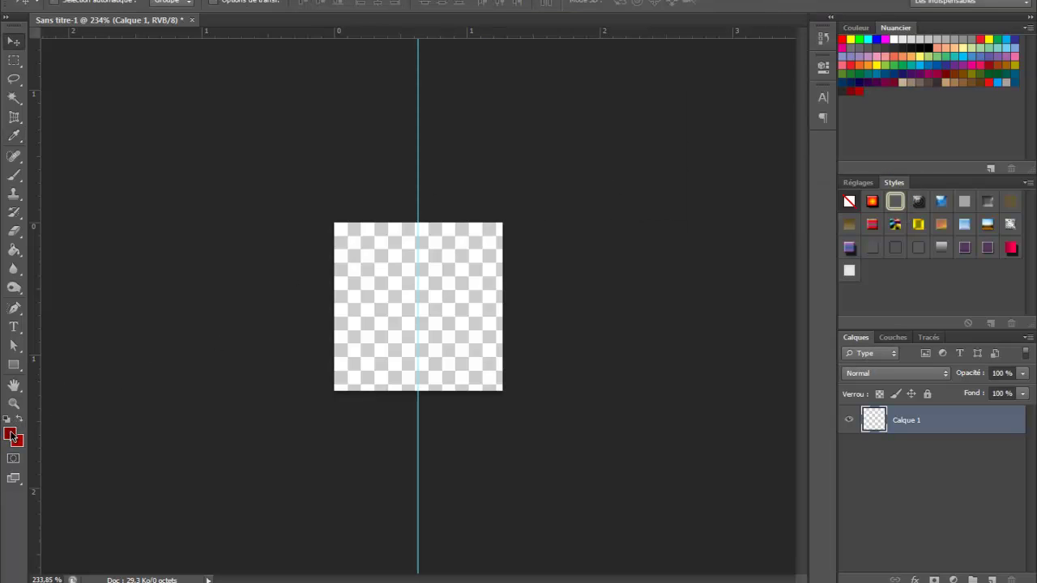
{"action": "left_click", "coordinate": [12, 438]}
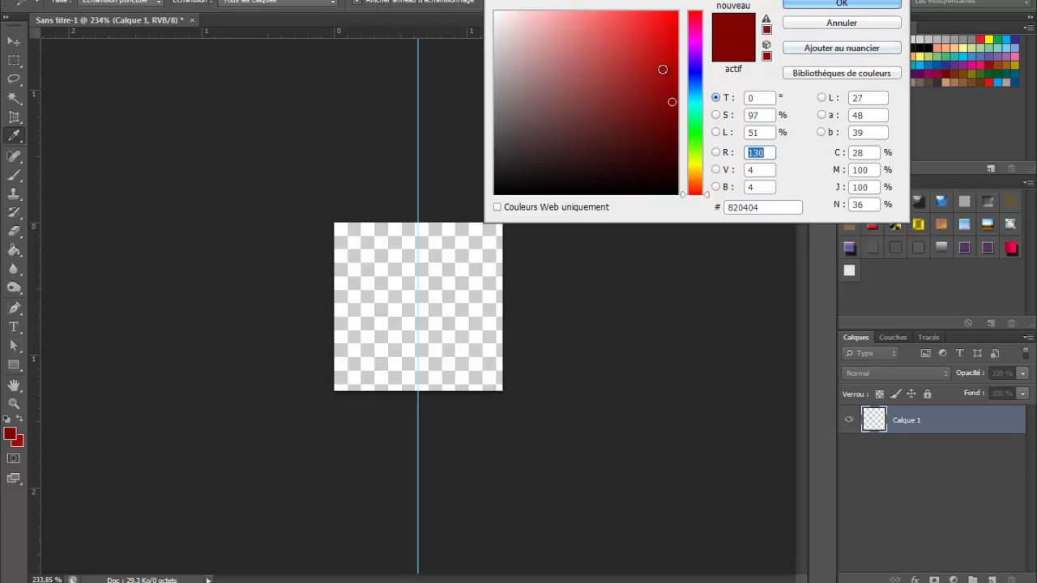
{"action": "left_click_drag", "start_coordinate": [783, 207], "coordinate": [696, 215]}
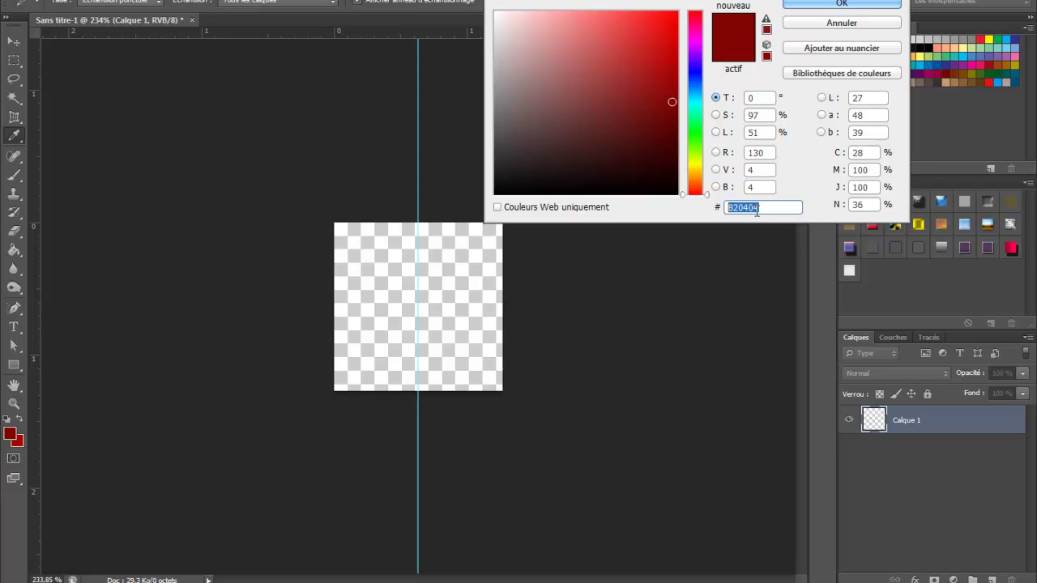
{"action": "left_click", "coordinate": [817, 4]}
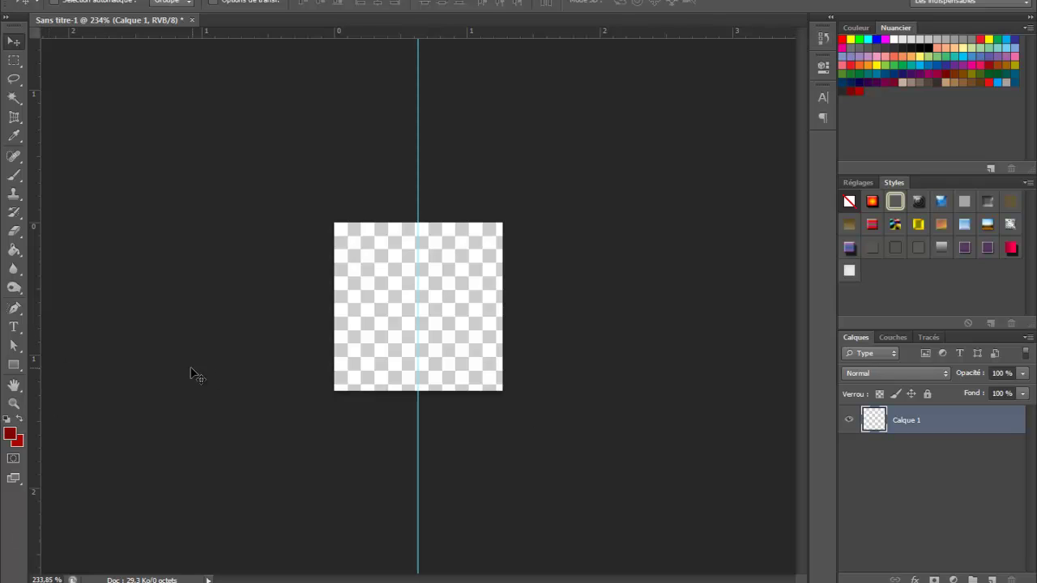
Activate the Rectangle shape tool.
{"action": "left_click", "coordinate": [23, 373]}
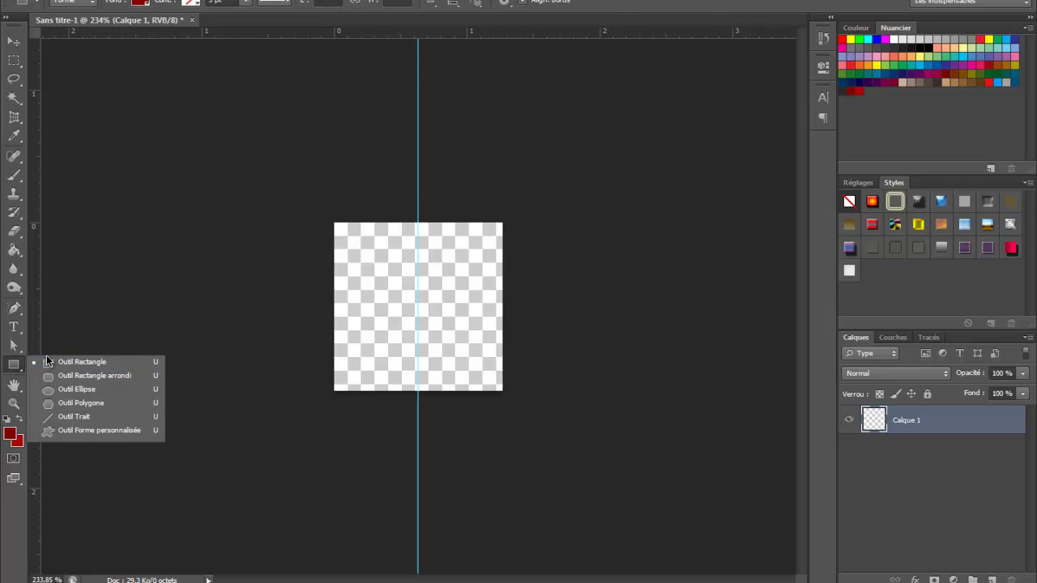
{"action": "left_click", "coordinate": [46, 360]}
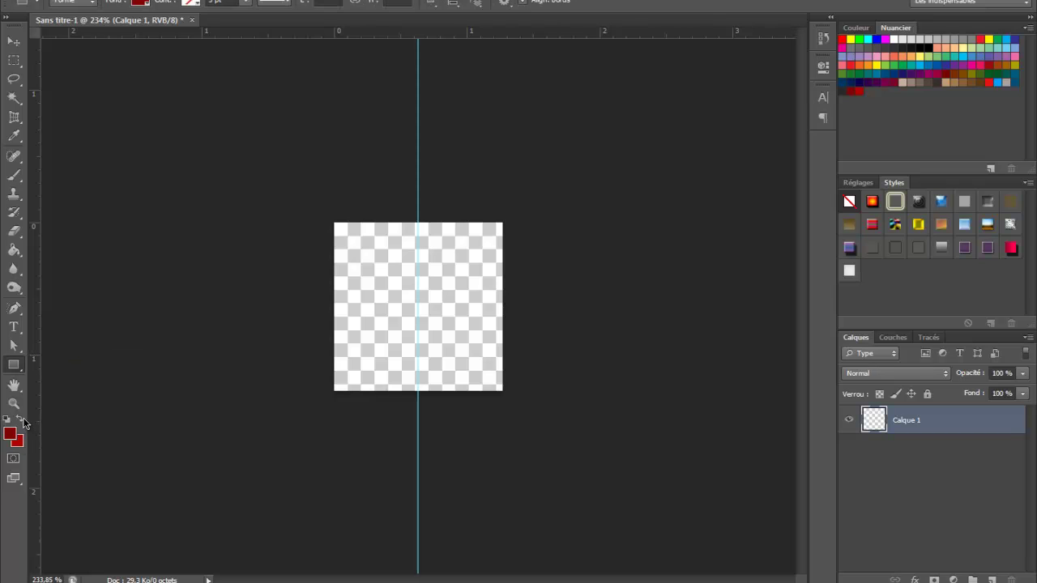
{"action": "left_click_drag", "start_coordinate": [388, 248], "coordinate": [403, 301]}
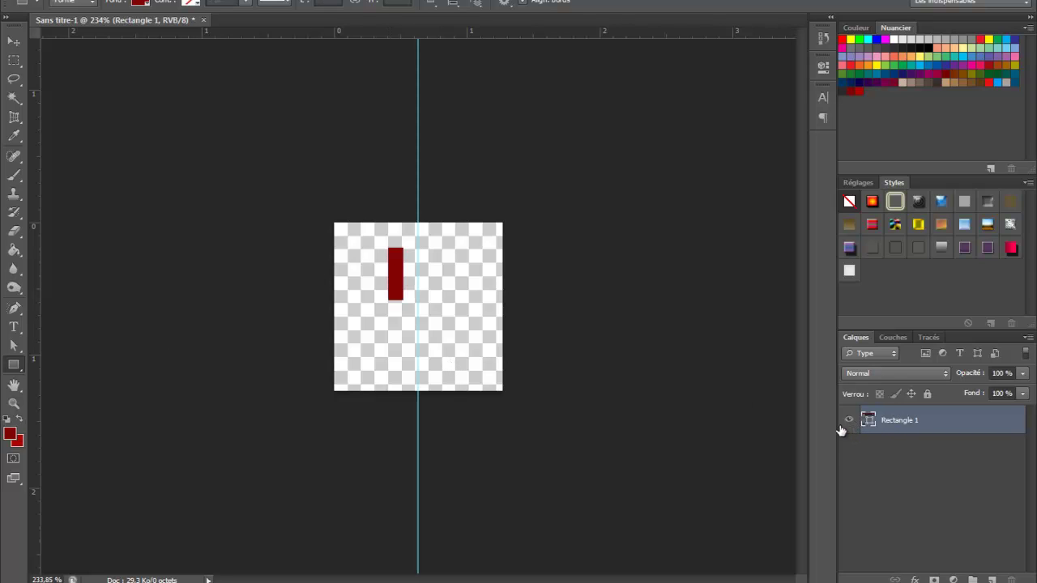
{"action": "key", "text": "Delete"}
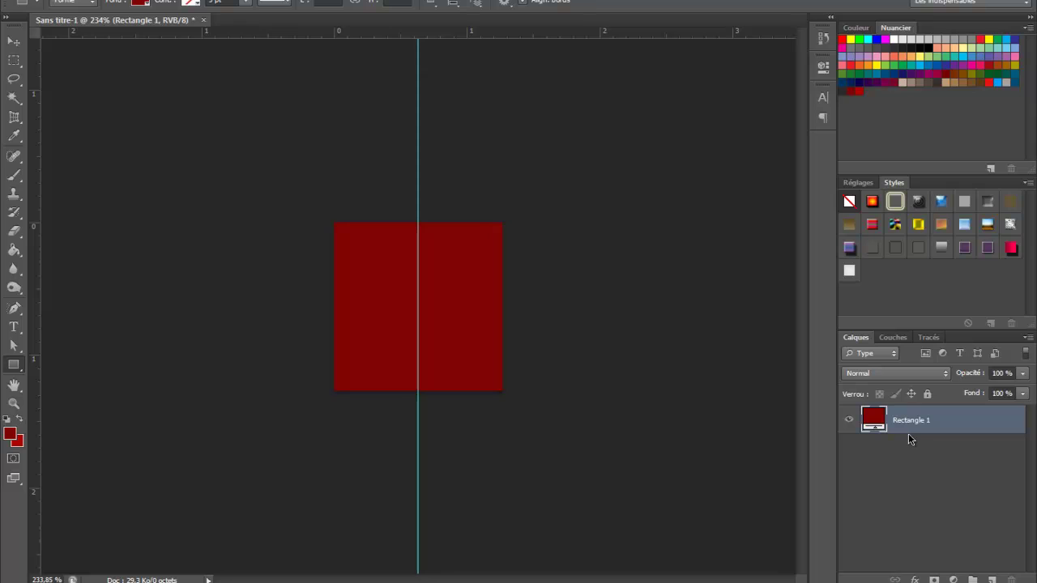
{"action": "right_click", "coordinate": [909, 410]}
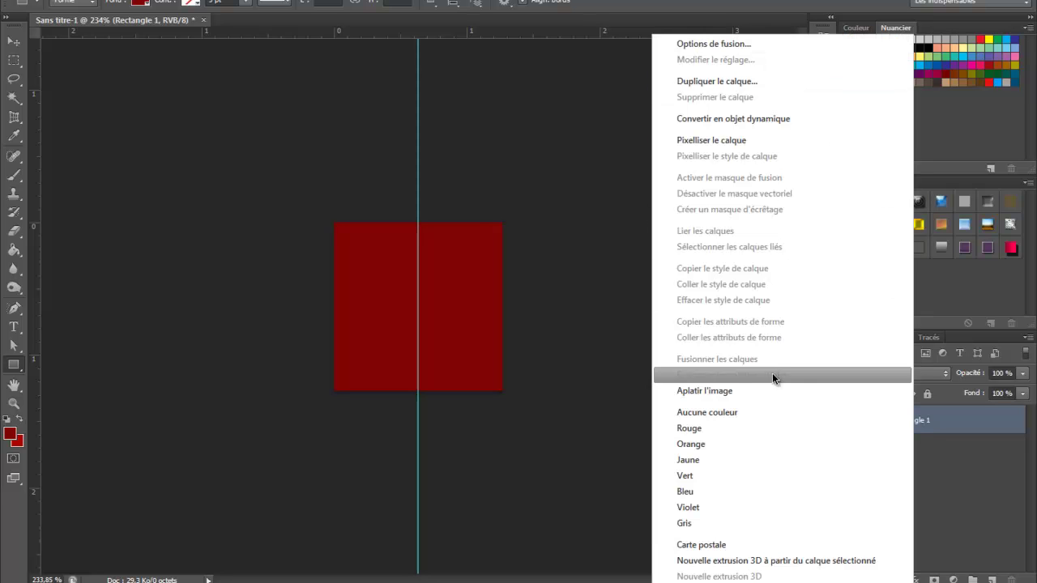
{"action": "left_click", "coordinate": [973, 468]}
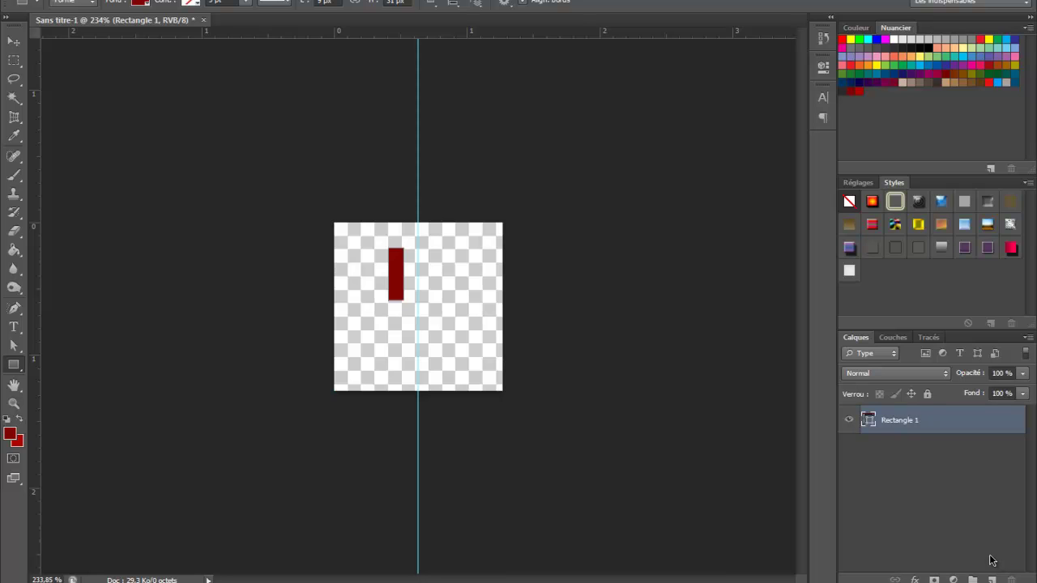
{"action": "key", "text": "ctrl+alt+z"}
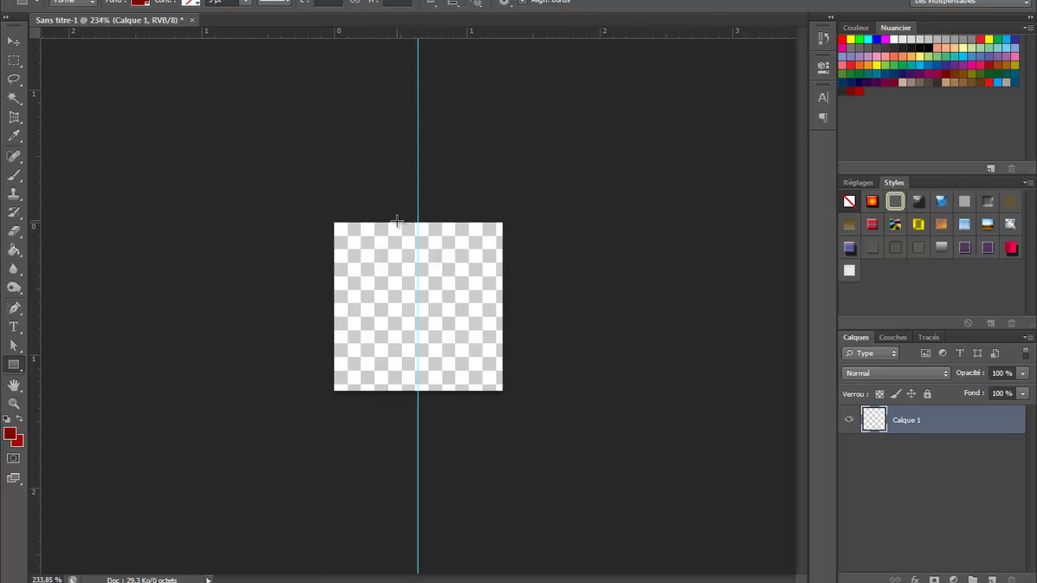
Draw a dark red vertical rectangle about 13 by 107 px over the full canvas height and centre it on the guide.
{"action": "left_click_drag", "start_coordinate": [408, 222], "coordinate": [425, 402]}
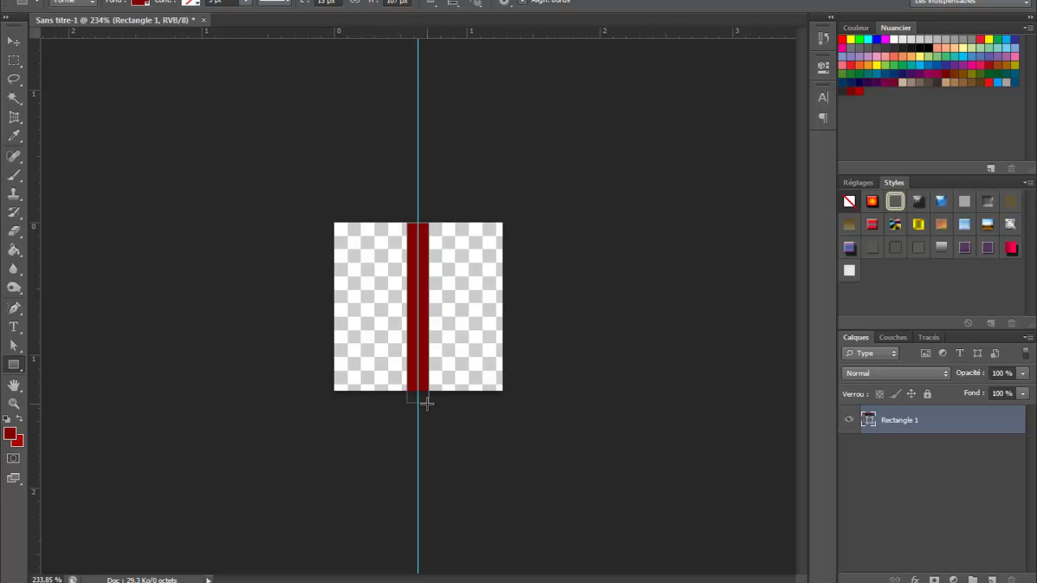
{"action": "key", "text": "v"}
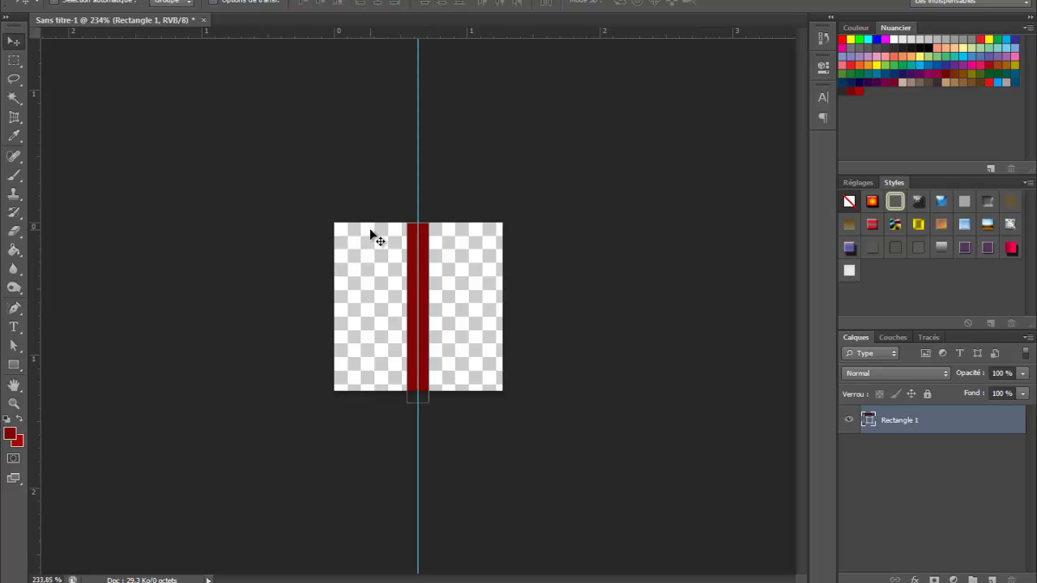
{"action": "left_click_drag", "start_coordinate": [412, 258], "coordinate": [412, 252]}
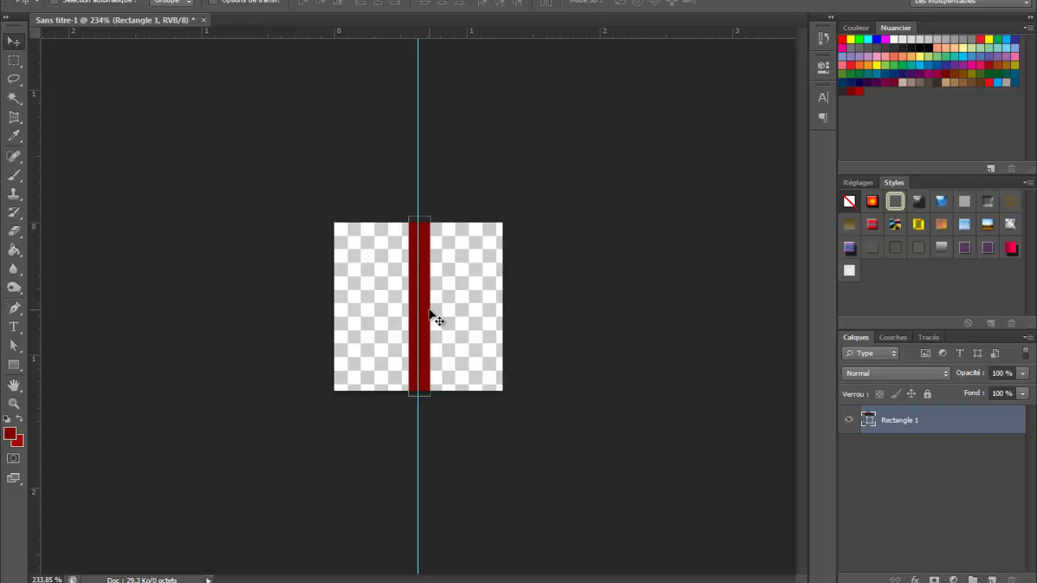
{"action": "key", "text": "Left"}
{"action": "key", "text": "Left"}
{"action": "key", "text": "Right"}
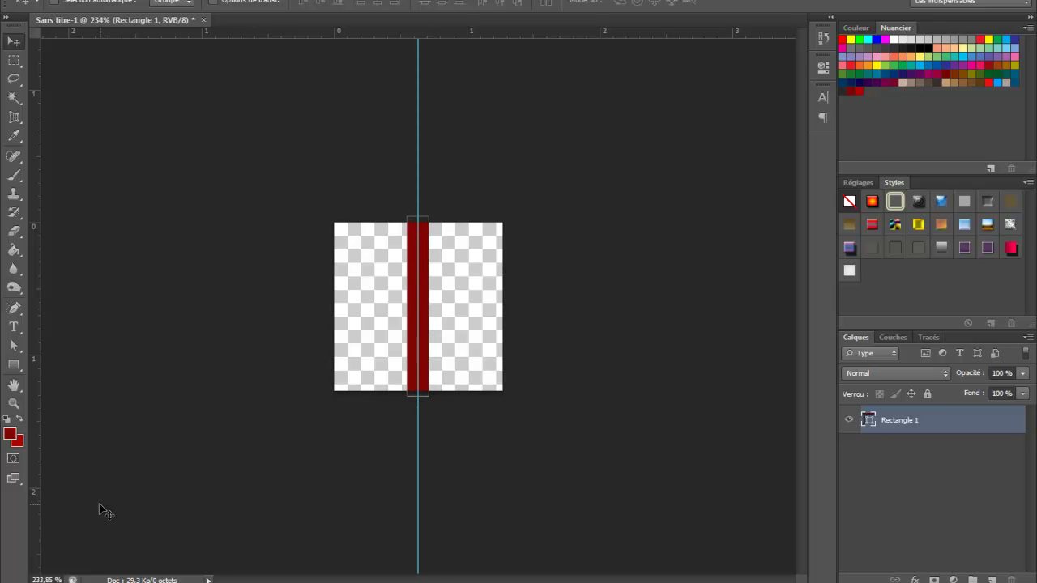
Swap the foreground and background colours so that b00303 is the foreground colour.
{"action": "left_click", "coordinate": [20, 419]}
{"action": "left_click", "coordinate": [13, 438]}
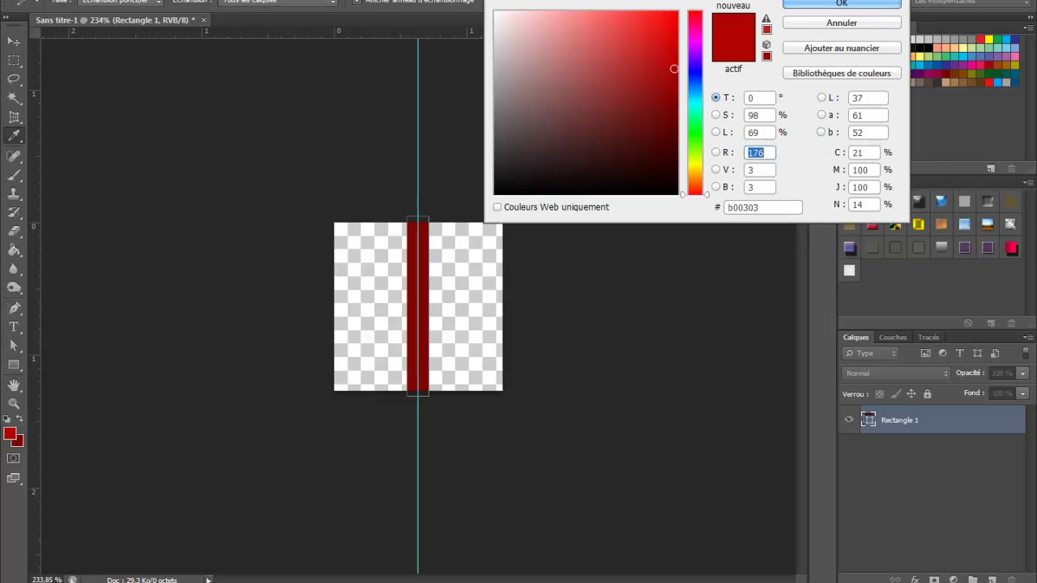
{"action": "left_click", "coordinate": [835, 6]}
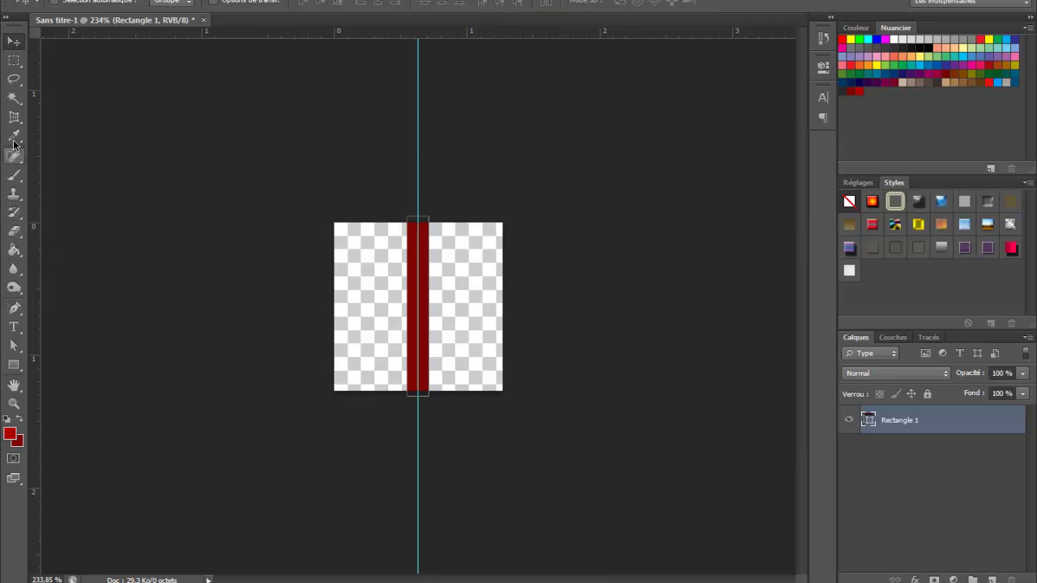
Draw a second vertical rectangle about 7 by 102 px along the canvas's left edge and nudge it slightly left.
{"action": "left_click", "coordinate": [14, 365]}
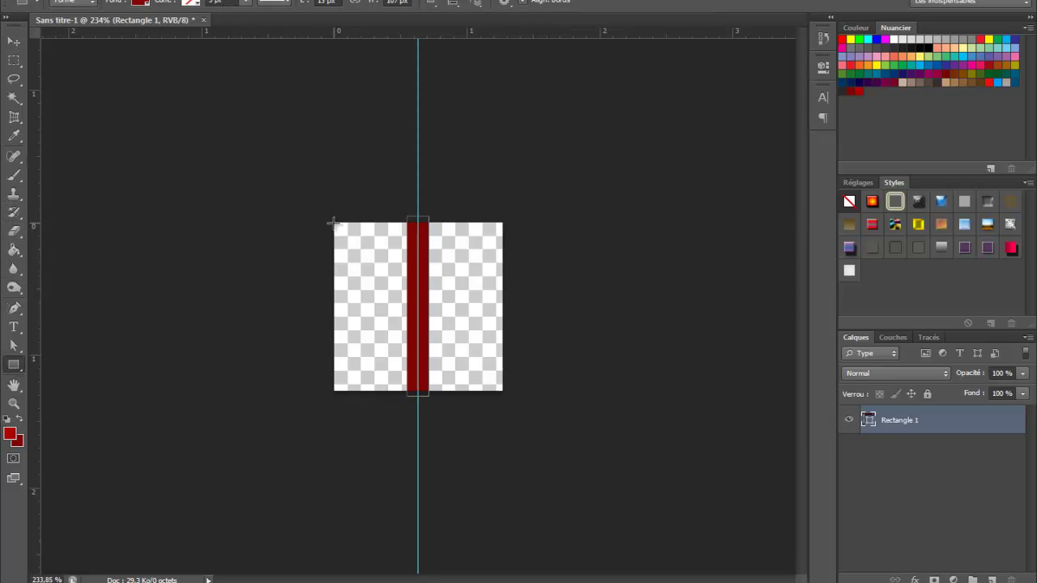
{"action": "left_click_drag", "start_coordinate": [334, 222], "coordinate": [346, 393]}
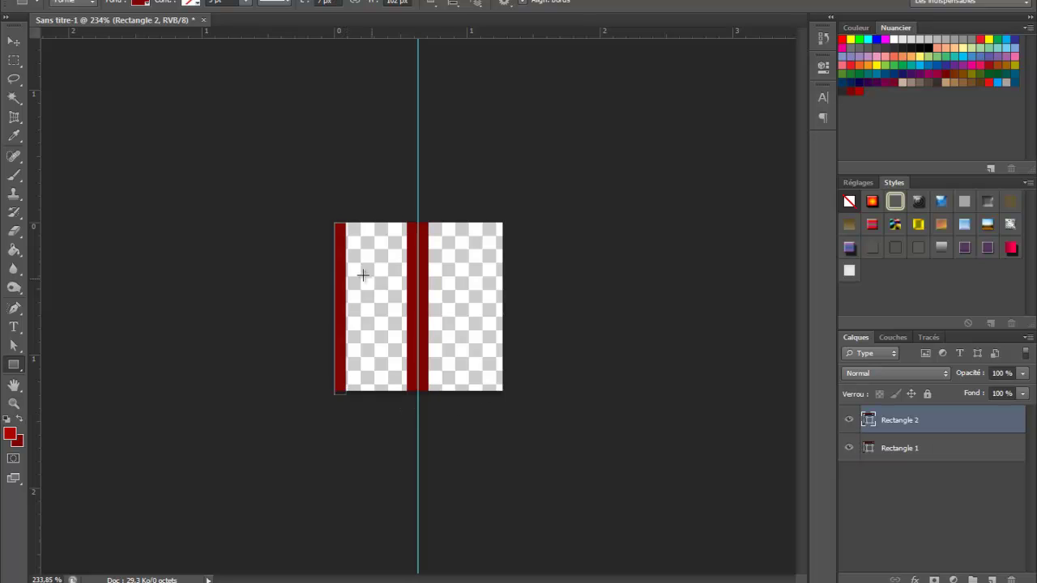
{"action": "left_click", "coordinate": [13, 43]}
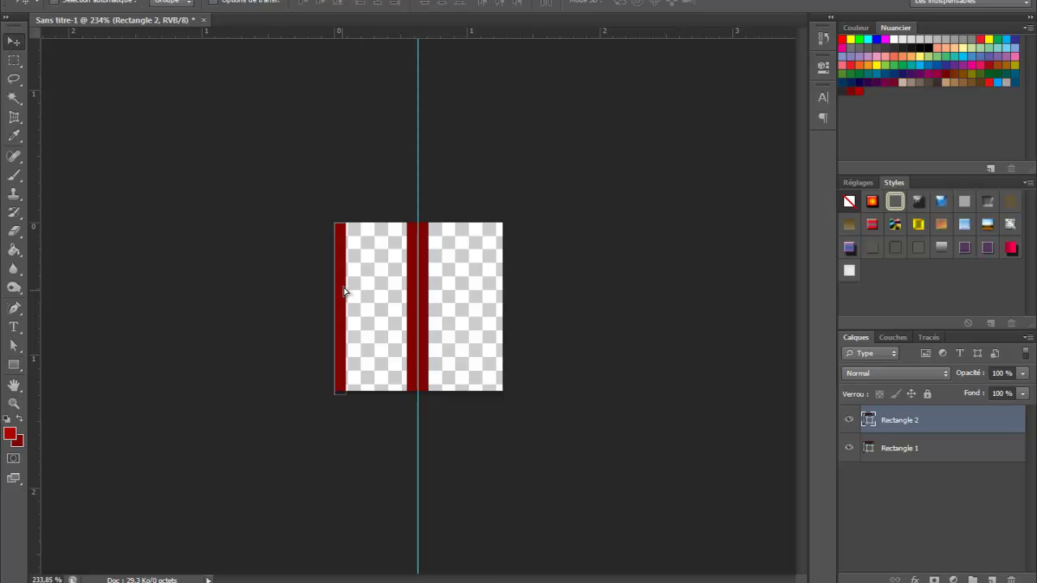
{"action": "key", "text": "Left"}
{"action": "key", "text": "Left"}
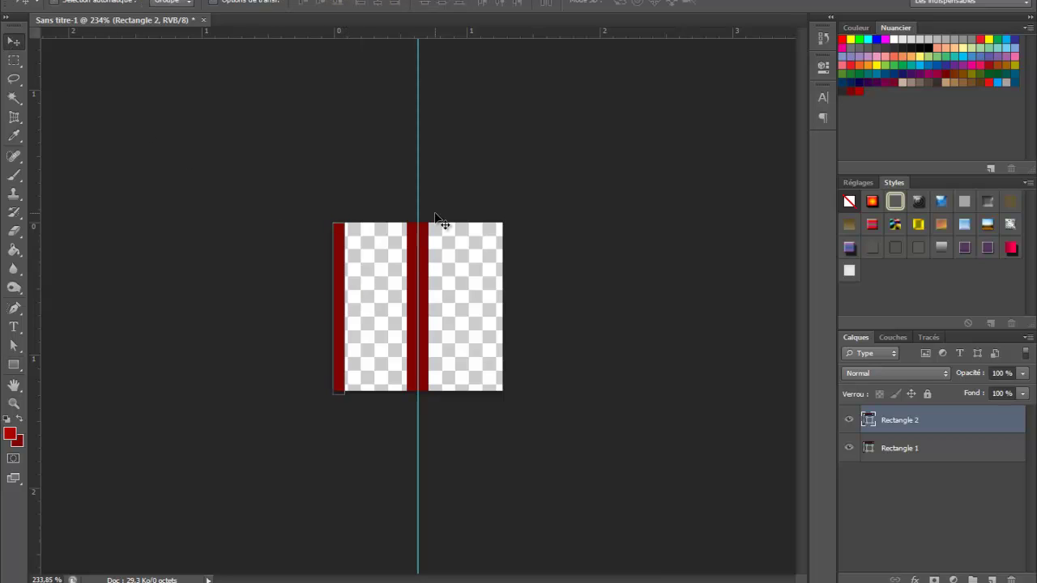
Transform the left strip to about 71.43% of its width, aligning its outer side with the canvas edge.
{"action": "key", "text": "ctrl+r"}
{"action": "key", "text": "ctrl+t"}
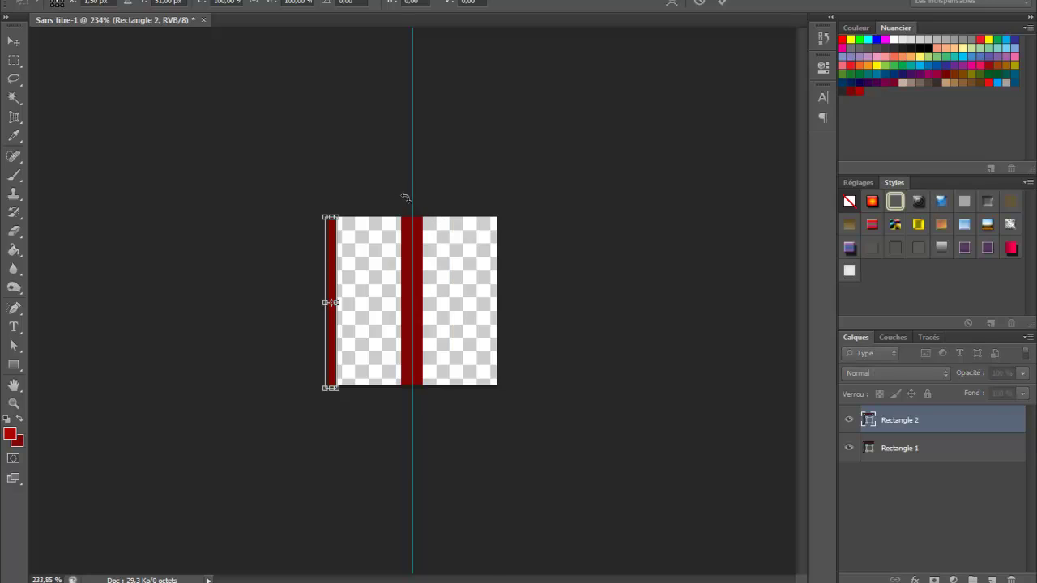
{"action": "key", "text": "ctrl+r"}
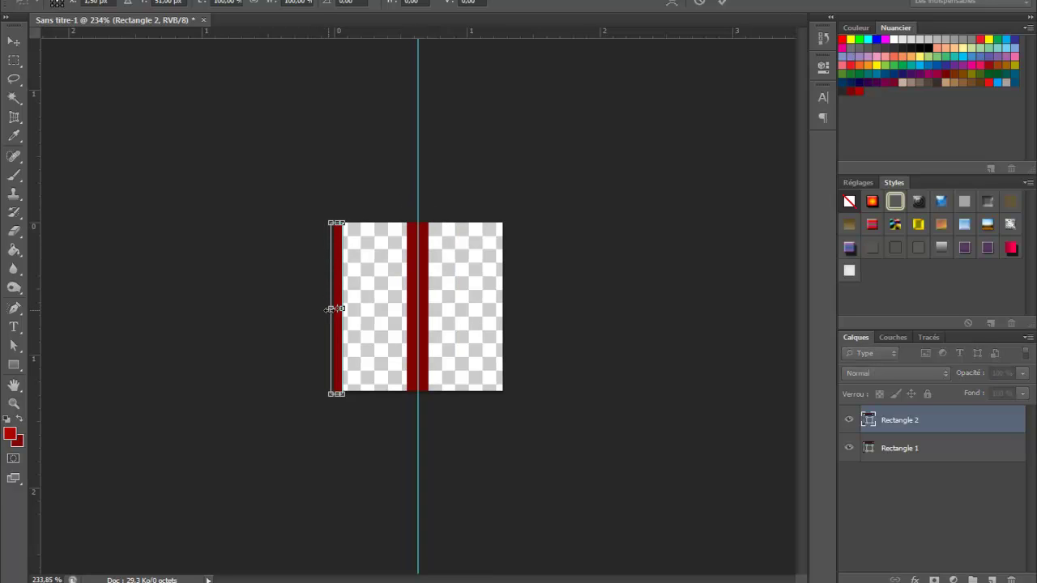
{"action": "left_click_drag", "start_coordinate": [326, 309], "coordinate": [334, 309]}
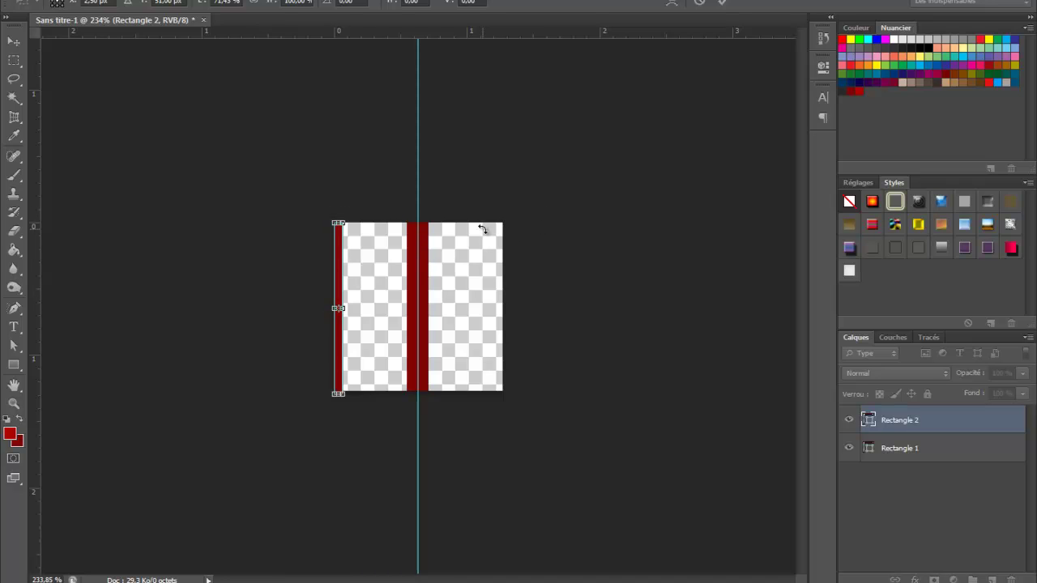
{"action": "key", "text": "Return"}
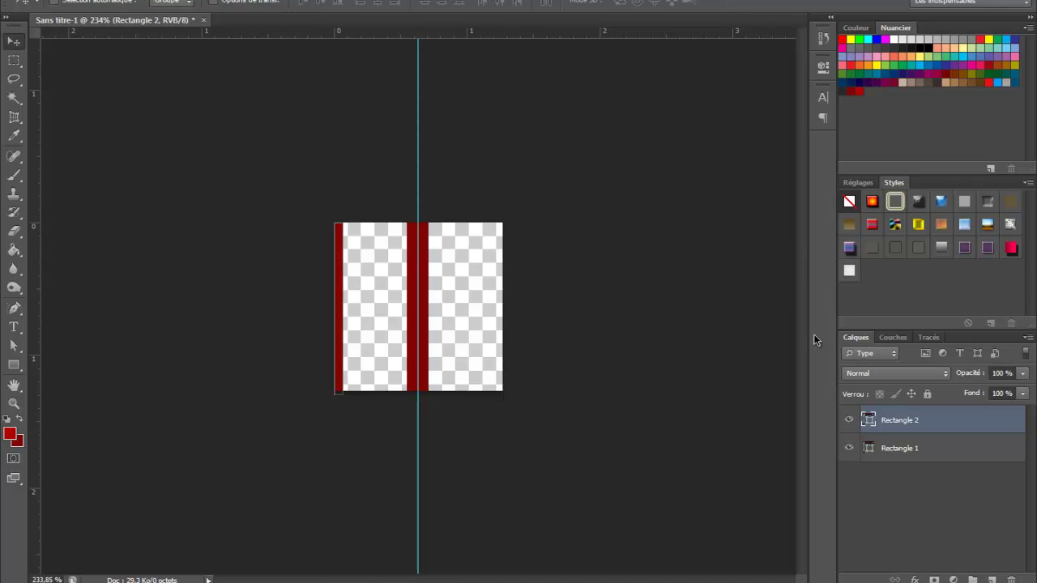
Rasterize the Rectangle 2 layer and stretch its strip beyond the top and bottom edges of the canvas.
{"action": "right_click", "coordinate": [917, 418]}
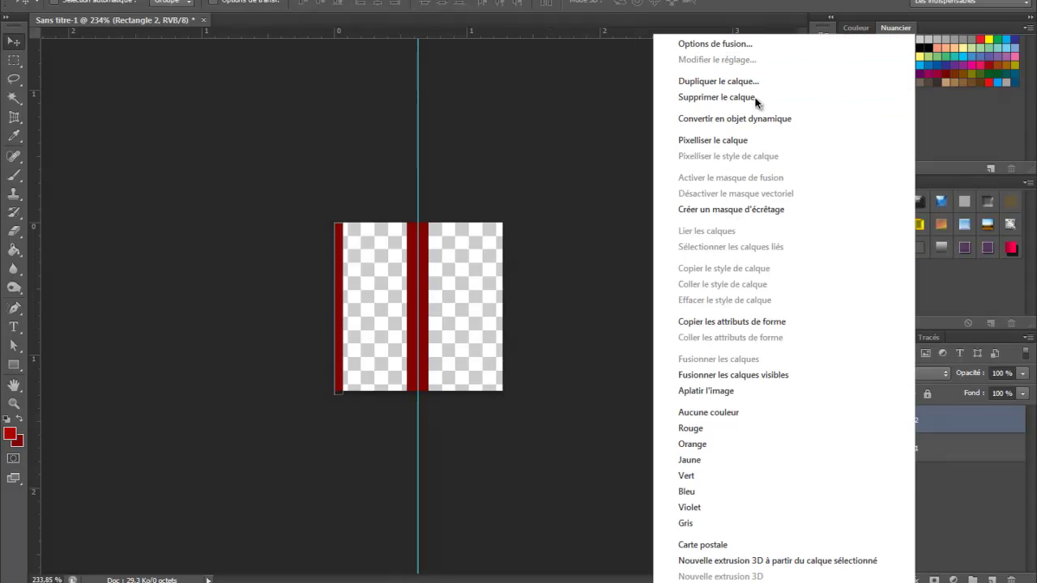
{"action": "left_click", "coordinate": [733, 141]}
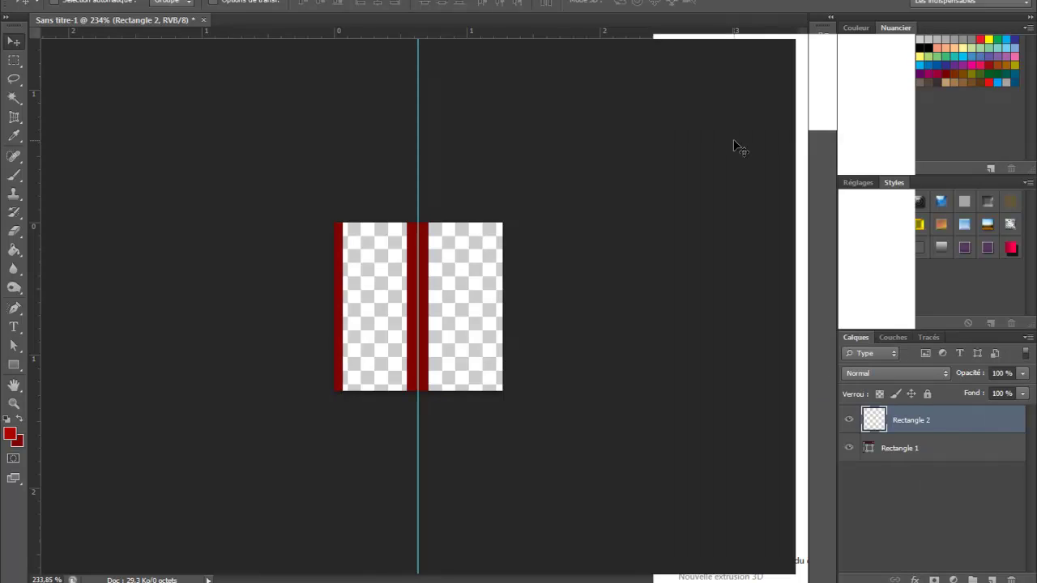
{"action": "key", "text": "ctrl+t"}
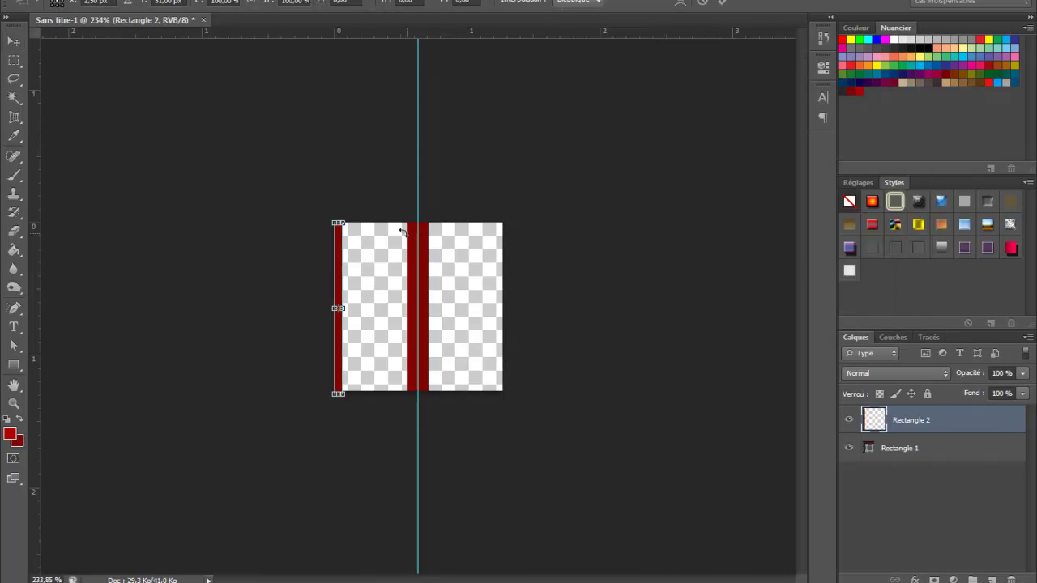
{"action": "left_click_drag", "start_coordinate": [338, 218], "coordinate": [338, 213]}
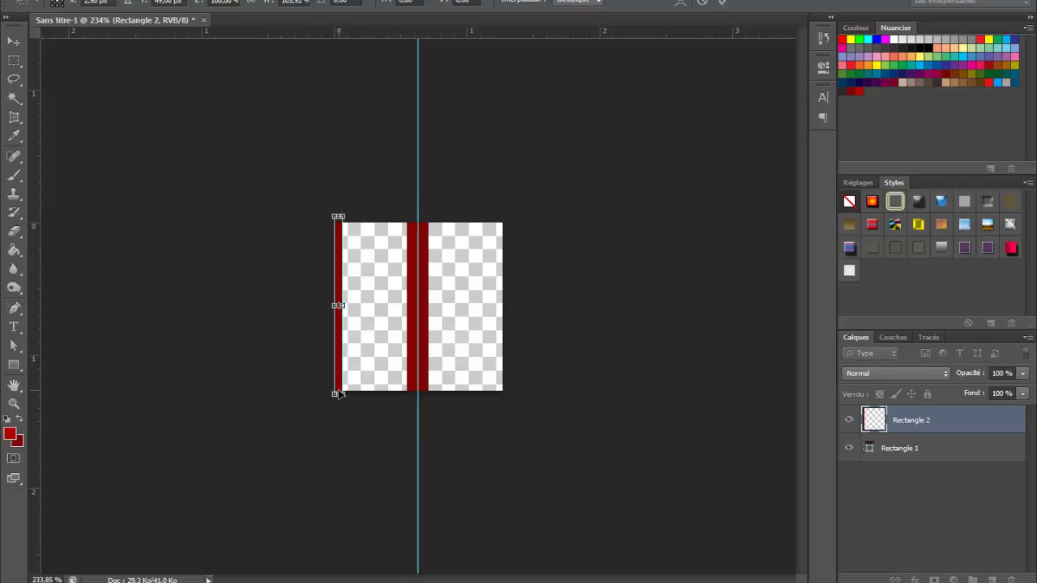
{"action": "left_click_drag", "start_coordinate": [338, 395], "coordinate": [338, 407]}
{"action": "key", "text": "Return"}
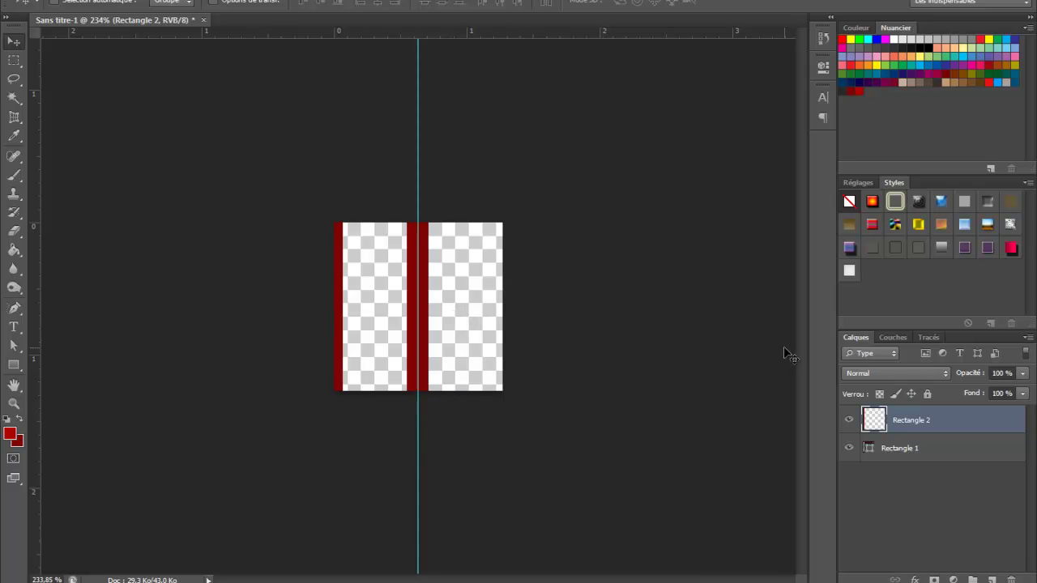
Duplicate the Rectangle 2 layer and move the copy to the right edge of the canvas.
{"action": "key", "text": "ctrl+j"}
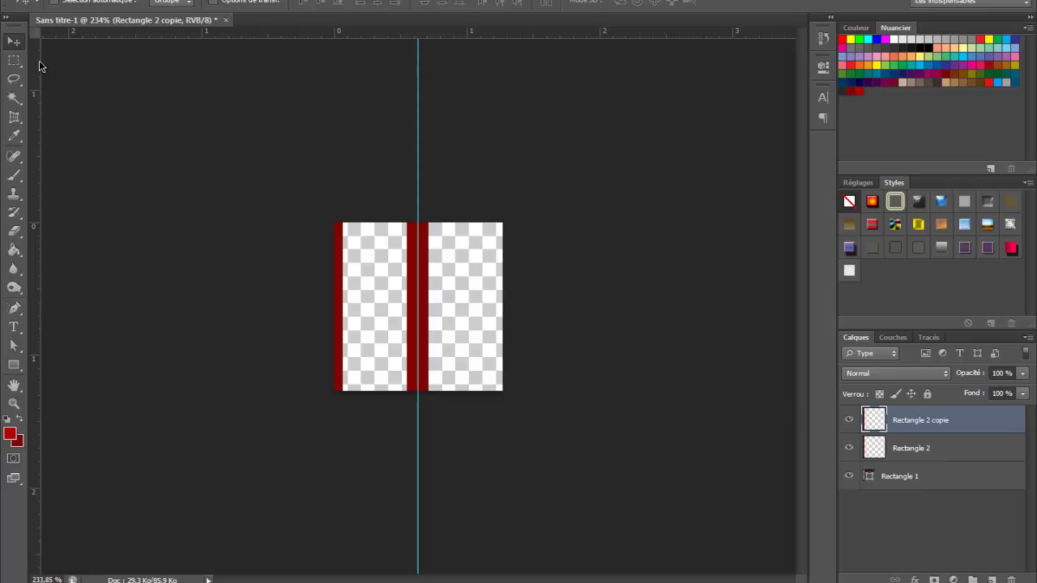
{"action": "left_click_drag", "start_coordinate": [343, 301], "coordinate": [503, 306]}
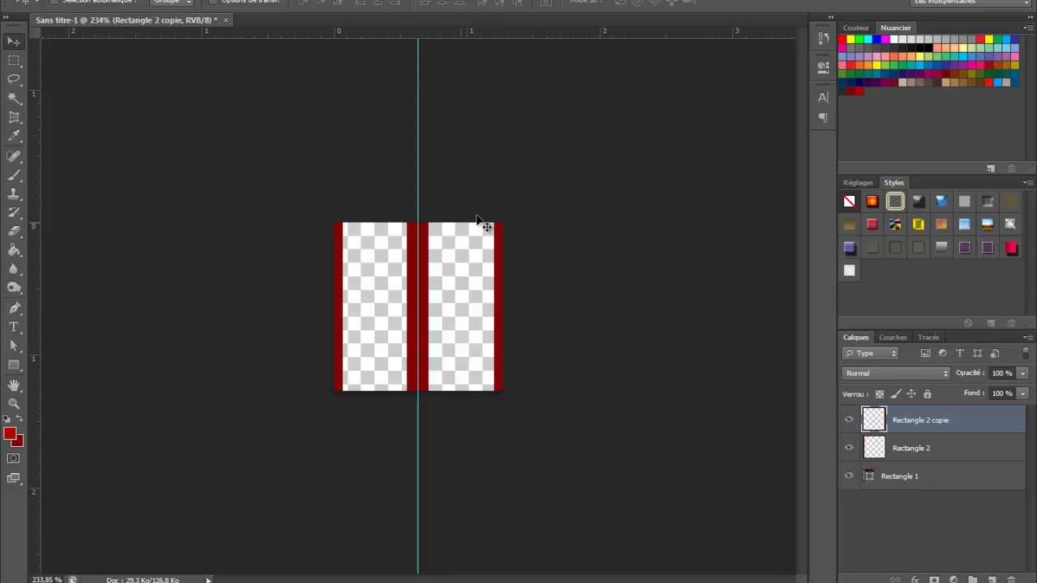
Remove the vertical centre guide and try to define the striped tile as a pattern named "Sucre d'orges".
{"action": "left_click_drag", "start_coordinate": [417, 185], "coordinate": [14, 243]}
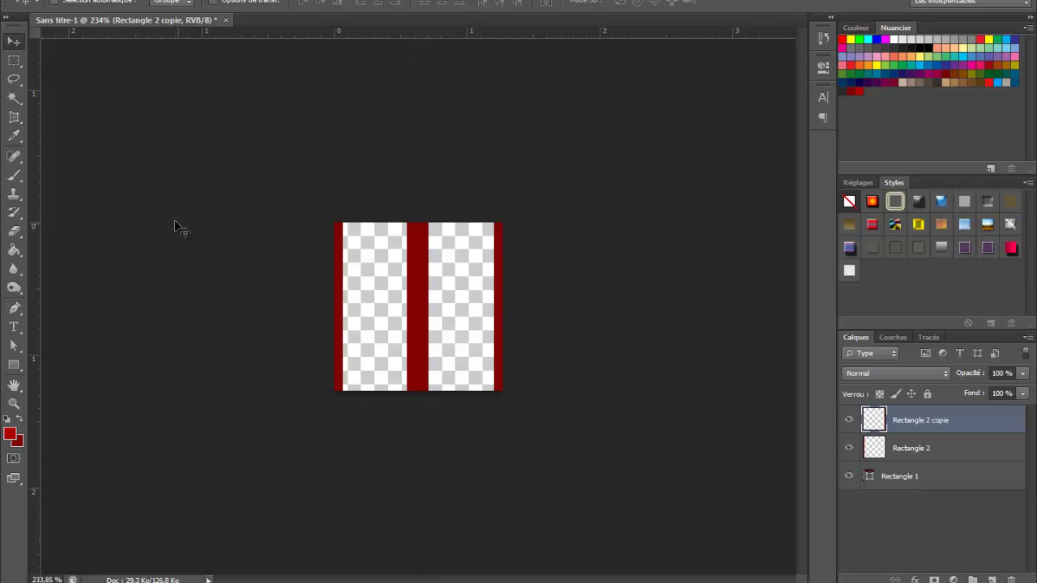
{"action": "left_click", "coordinate": [79, 1]}
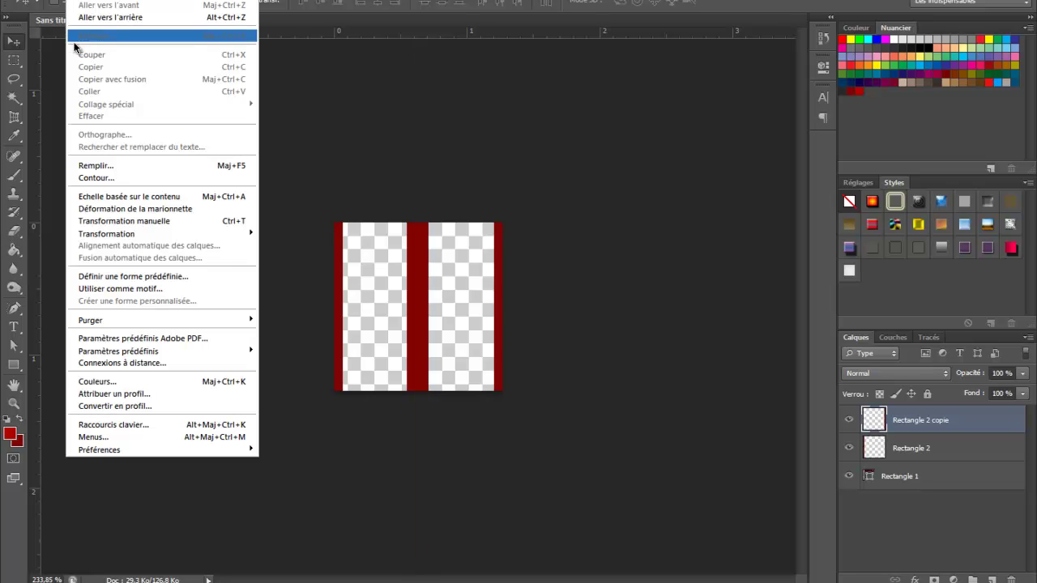
{"action": "left_click", "coordinate": [146, 289]}
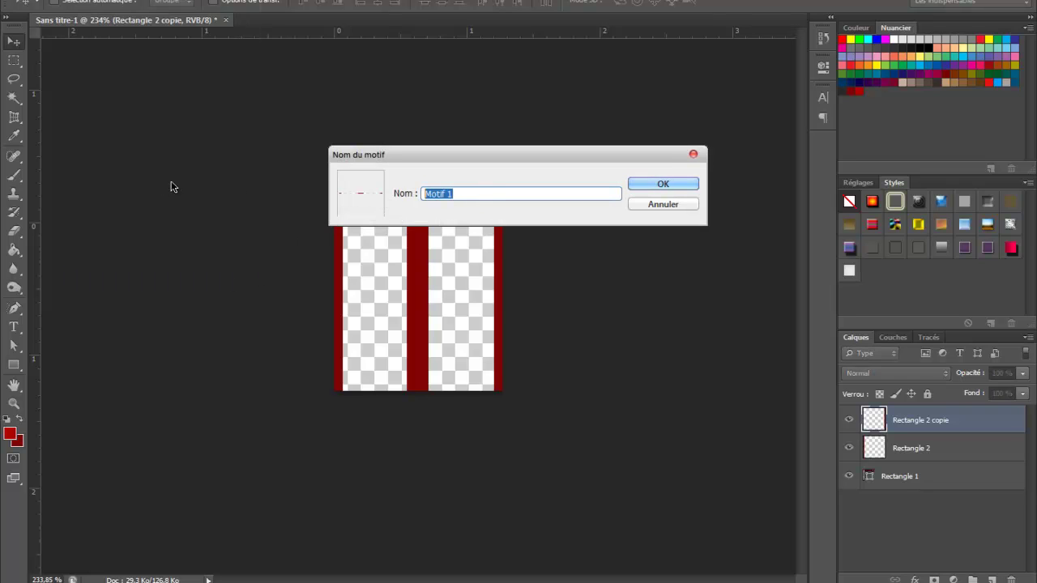
{"action": "type", "text": "Sucre d'orges"}
{"action": "left_click", "coordinate": [668, 206]}
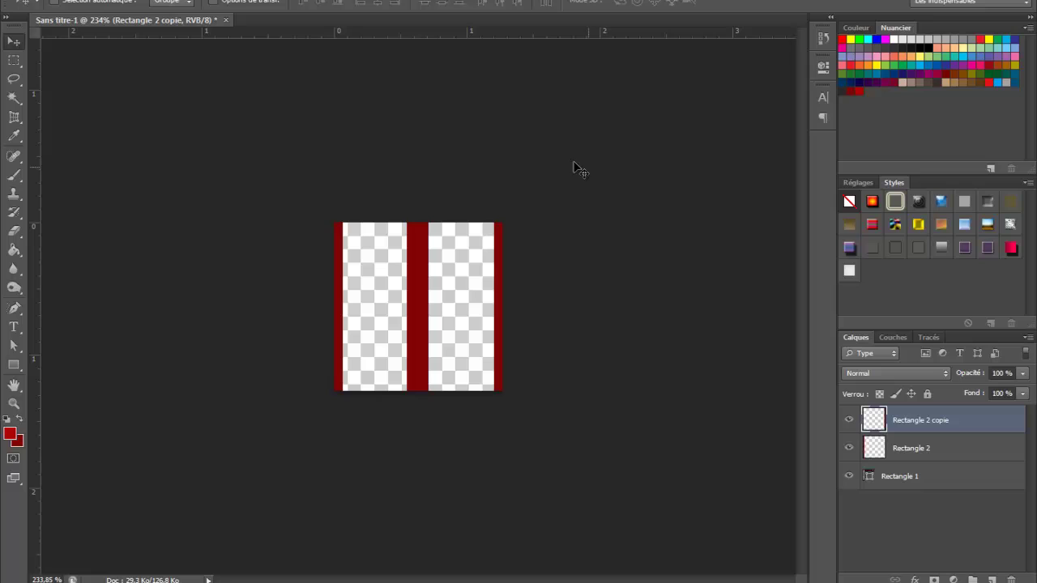
Close the striped tile document without saving and create a 1440 × 900 px document with a white background.
{"action": "left_click", "coordinate": [225, 20]}
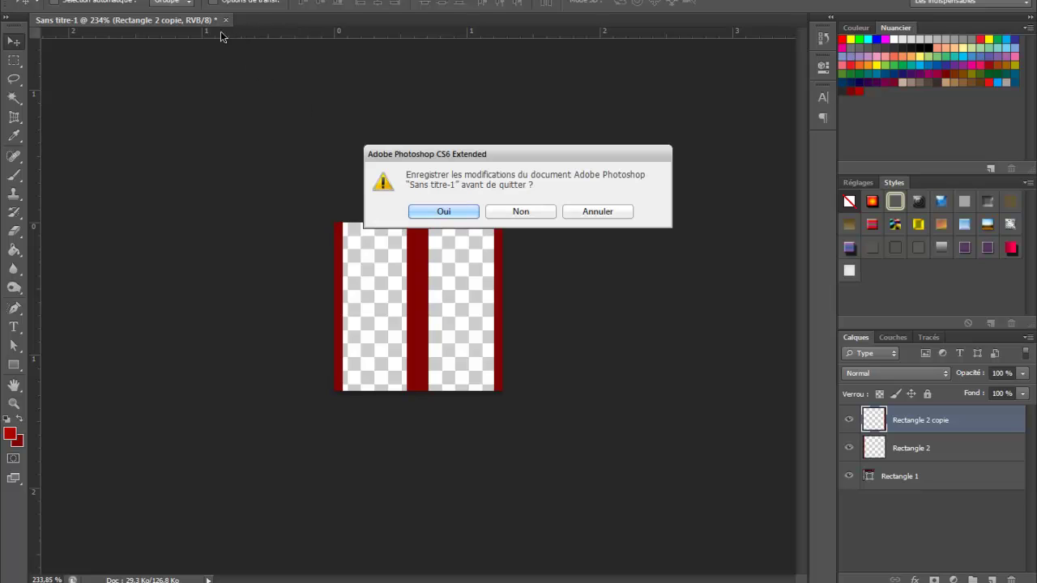
{"action": "left_click", "coordinate": [523, 213]}
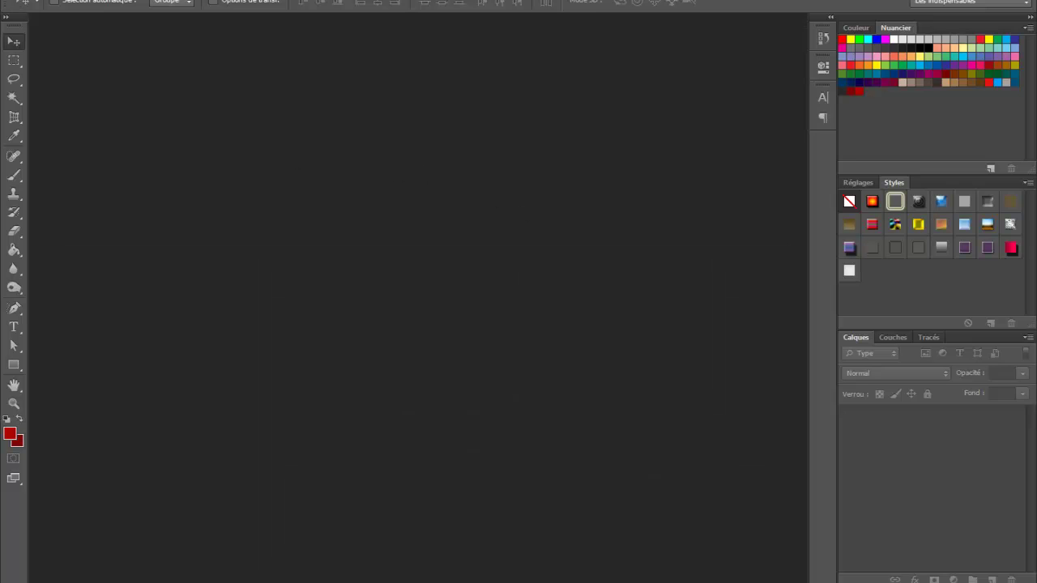
{"action": "left_click", "coordinate": [45, 0]}
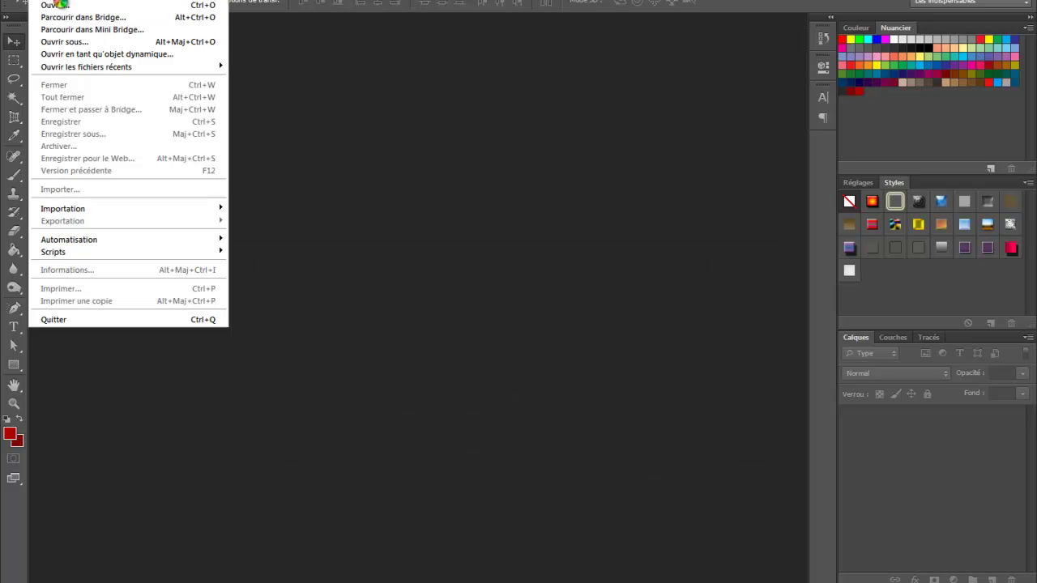
{"action": "left_click", "coordinate": [64, 1]}
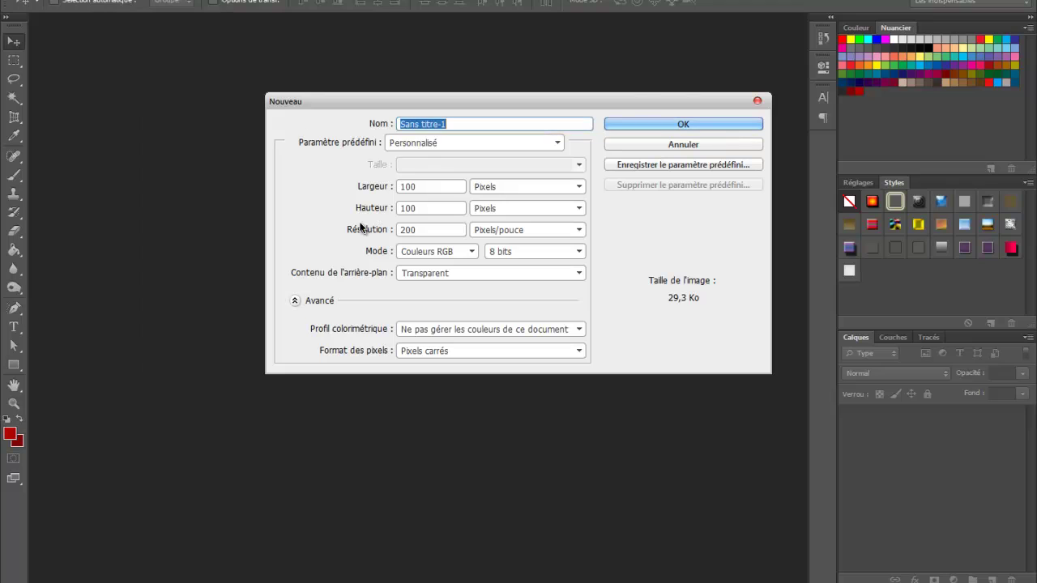
{"action": "left_click", "coordinate": [447, 187]}
{"action": "type", "text": "1"}
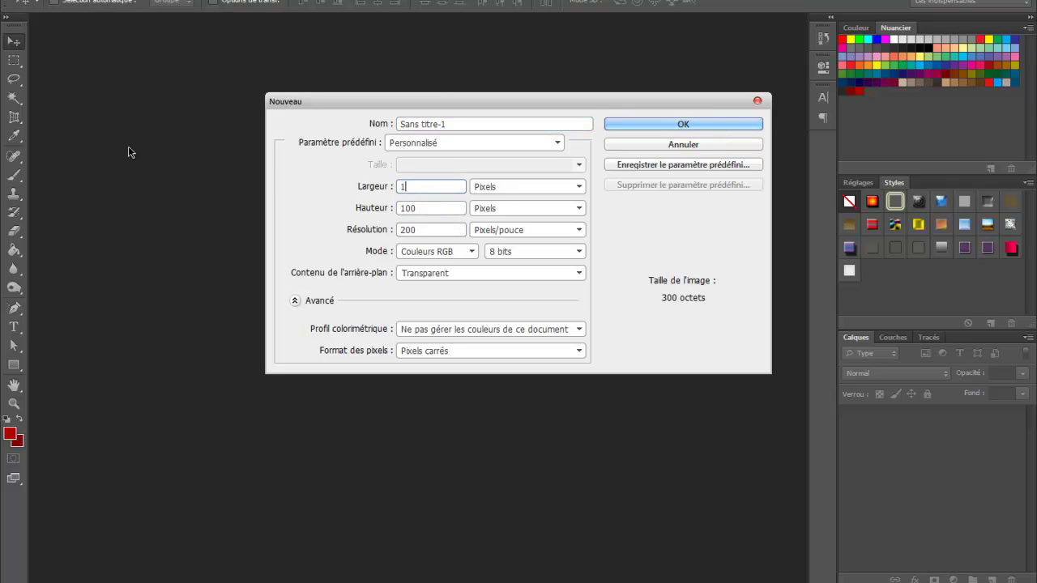
{"action": "type", "text": "440"}
{"action": "double_click", "coordinate": [445, 206]}
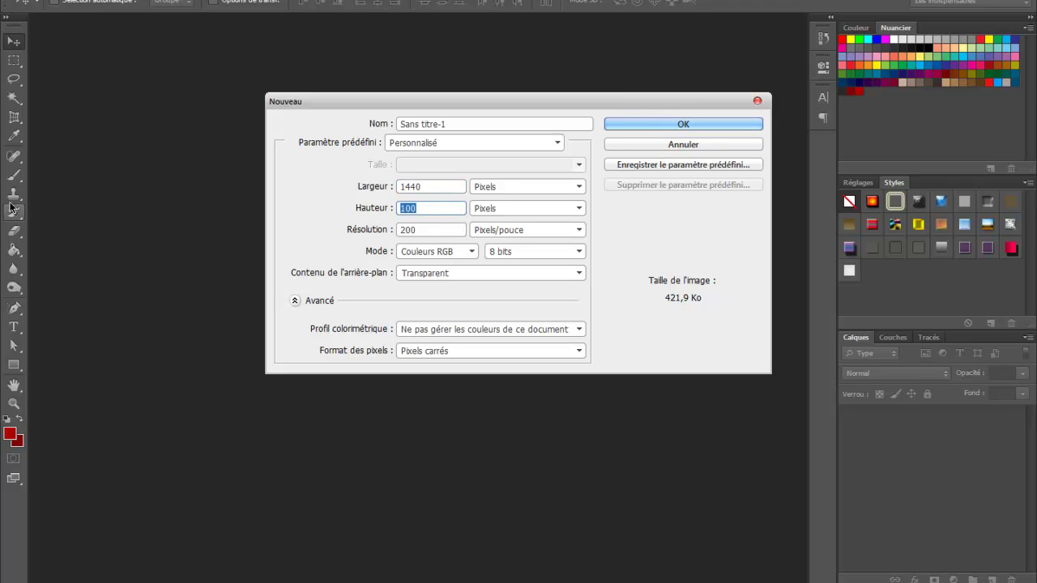
{"action": "type", "text": "900"}
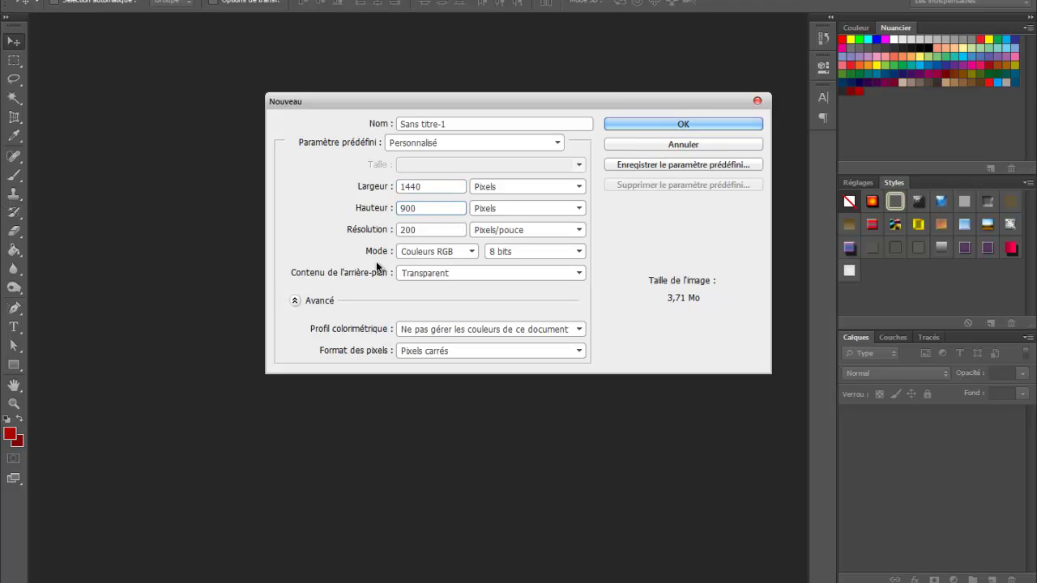
{"action": "double_click", "coordinate": [431, 231]}
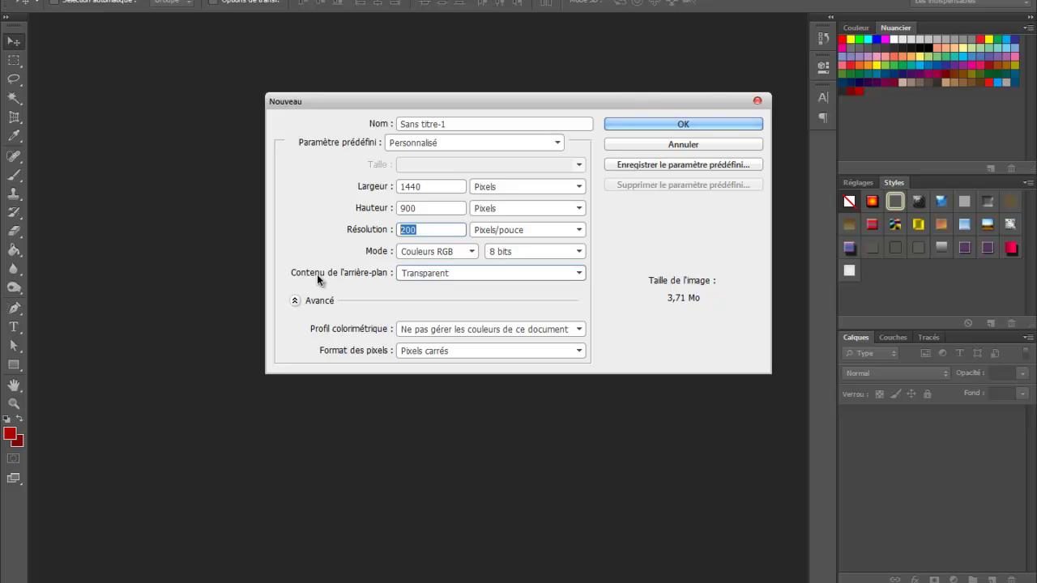
{"action": "left_click", "coordinate": [428, 273]}
{"action": "left_click", "coordinate": [445, 289]}
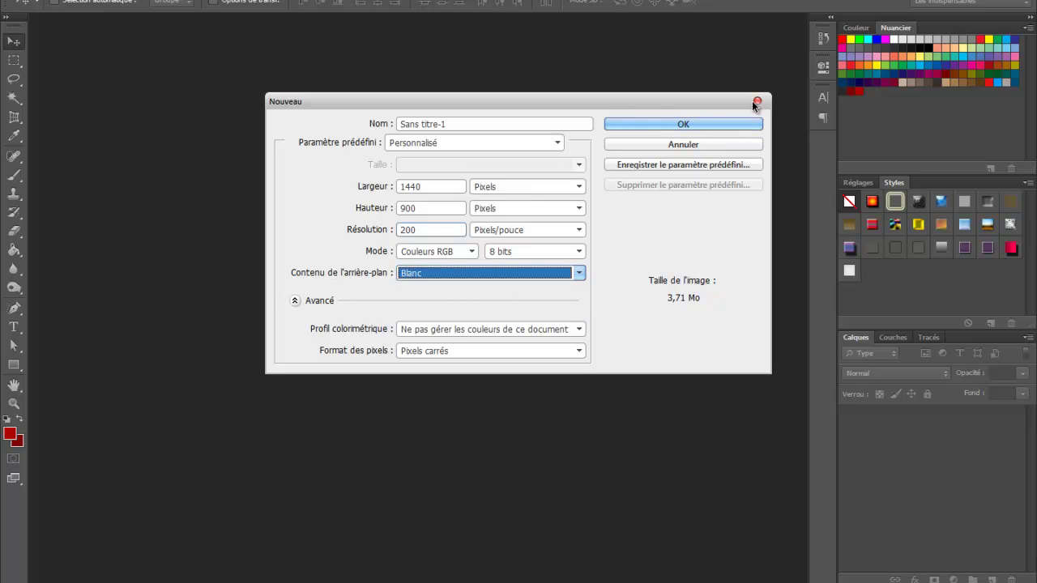
{"action": "left_click", "coordinate": [704, 125]}
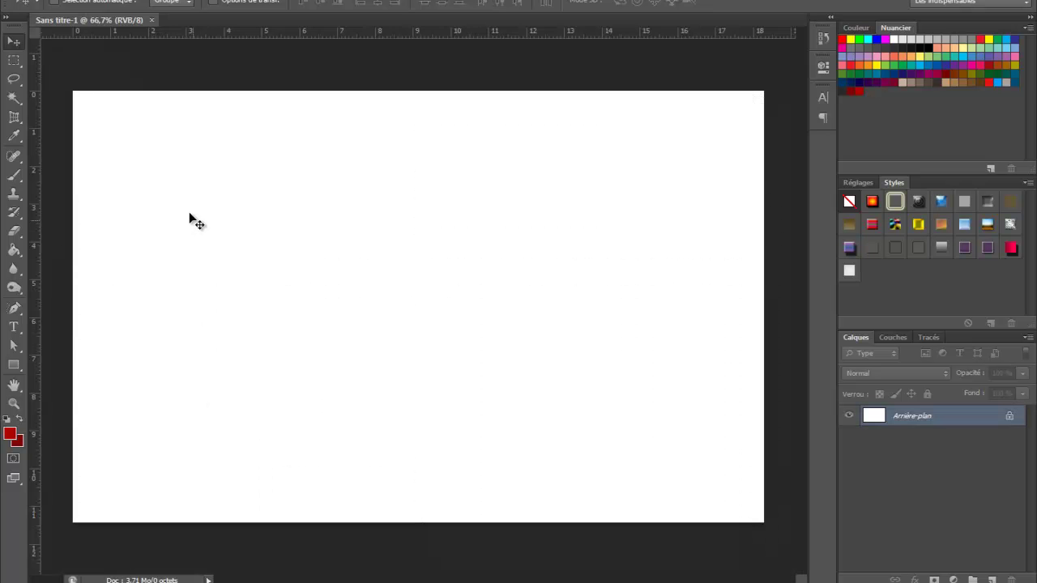
Convert the locked background into a regular layer named "Fond".
{"action": "right_click", "coordinate": [921, 421]}
{"action": "left_click", "coordinate": [922, 422]}
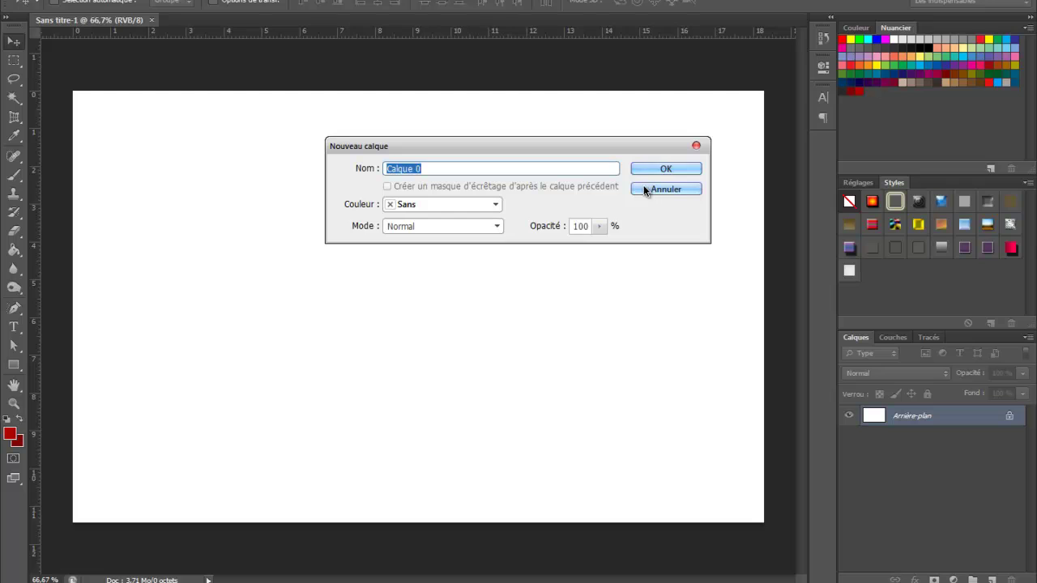
{"action": "type", "text": "Fond"}
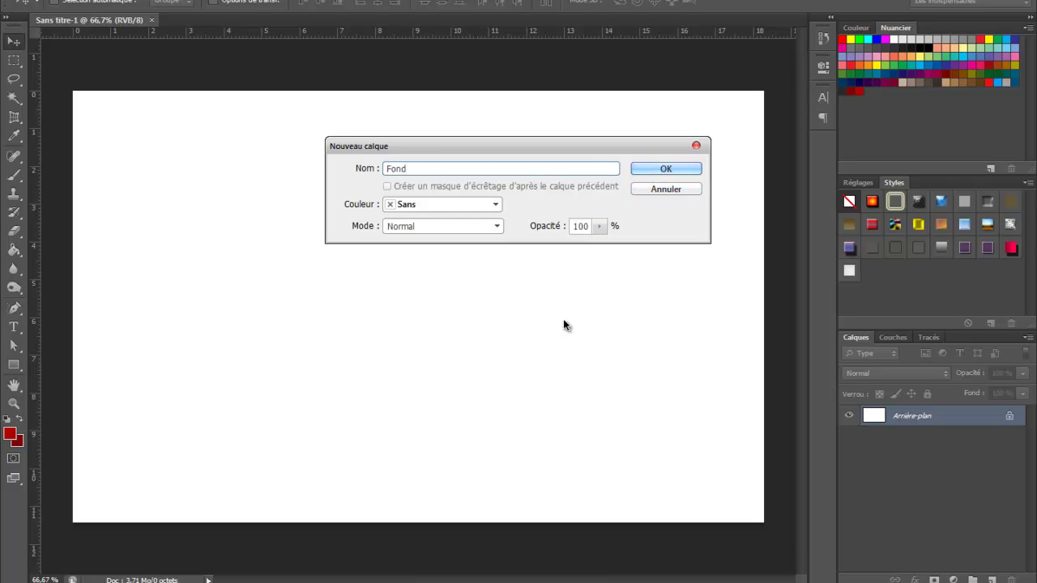
{"action": "key", "text": "Return"}
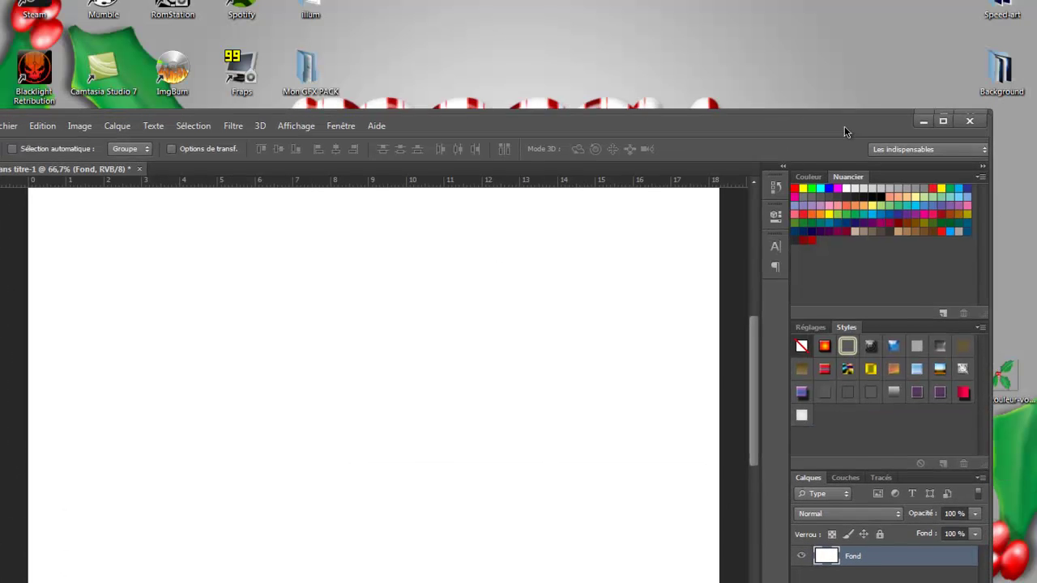
{"action": "left_click_drag", "start_coordinate": [845, 125], "coordinate": [827, 176]}
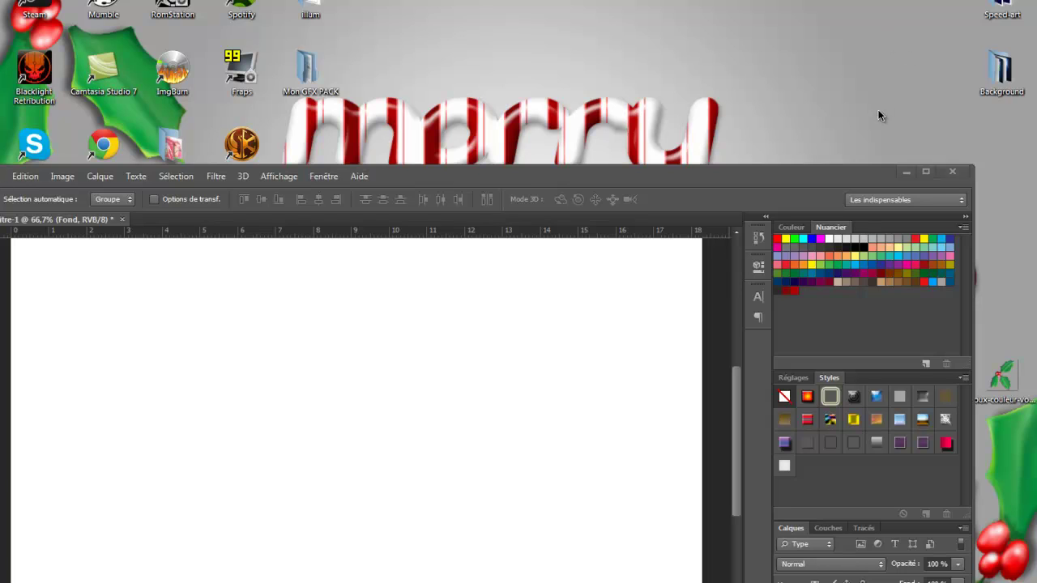
{"action": "double_click", "coordinate": [785, 169]}
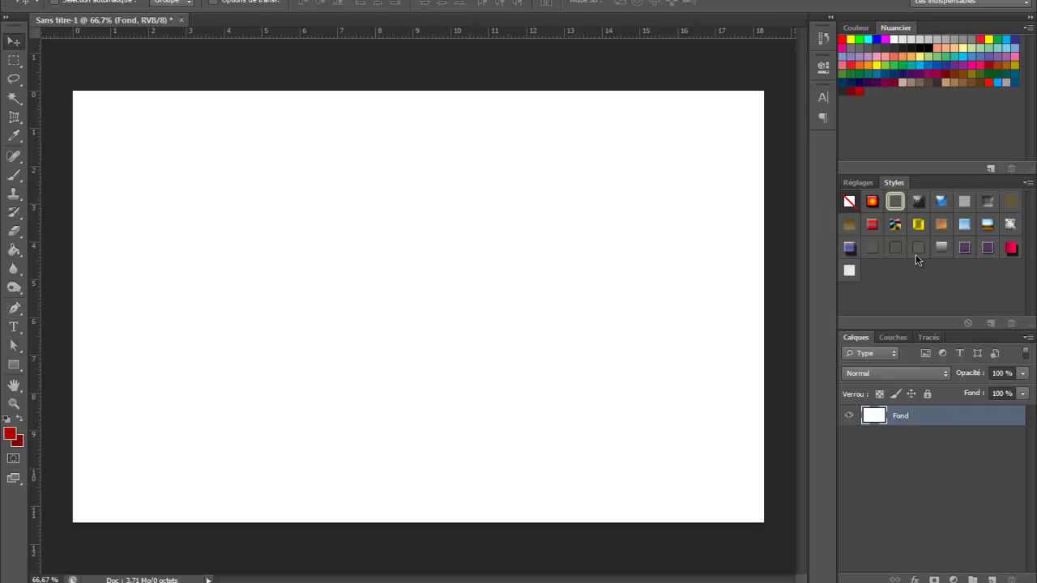
Add a gradient overlay to the Fond layer and set its style to Radial.
{"action": "right_click", "coordinate": [920, 415]}
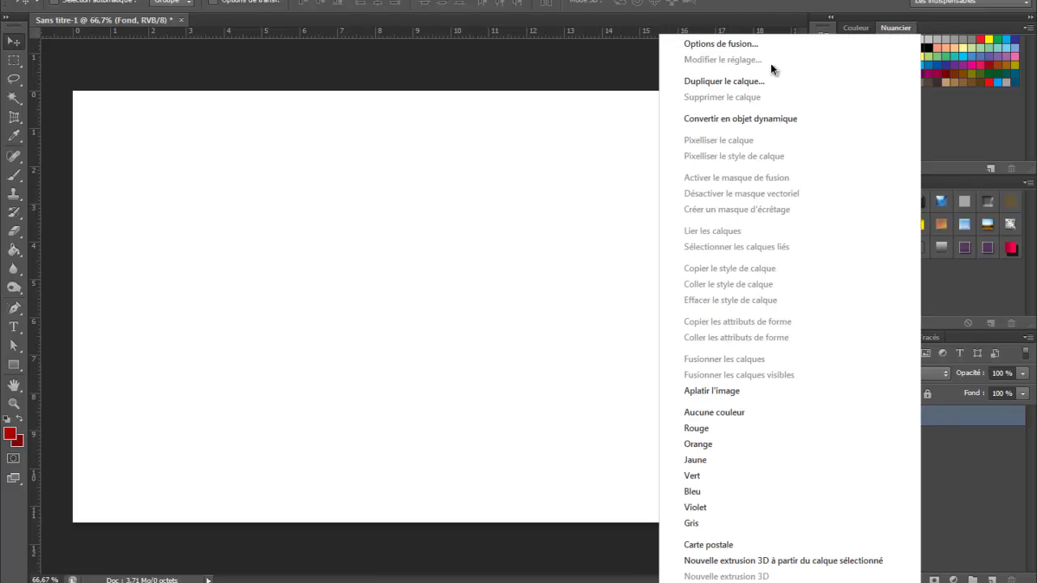
{"action": "left_click", "coordinate": [658, 41]}
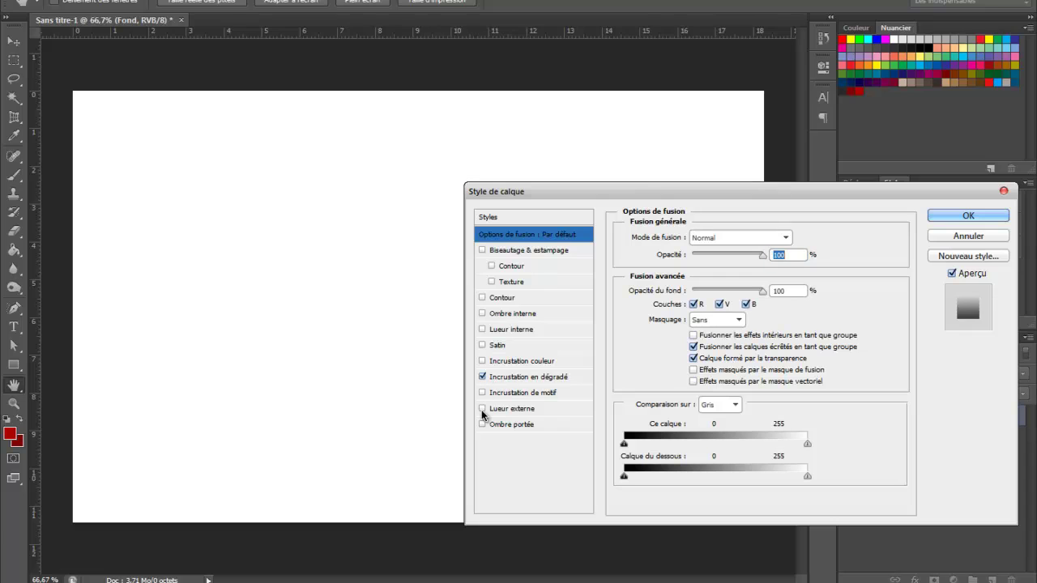
{"action": "left_click", "coordinate": [483, 377]}
{"action": "left_click", "coordinate": [523, 377]}
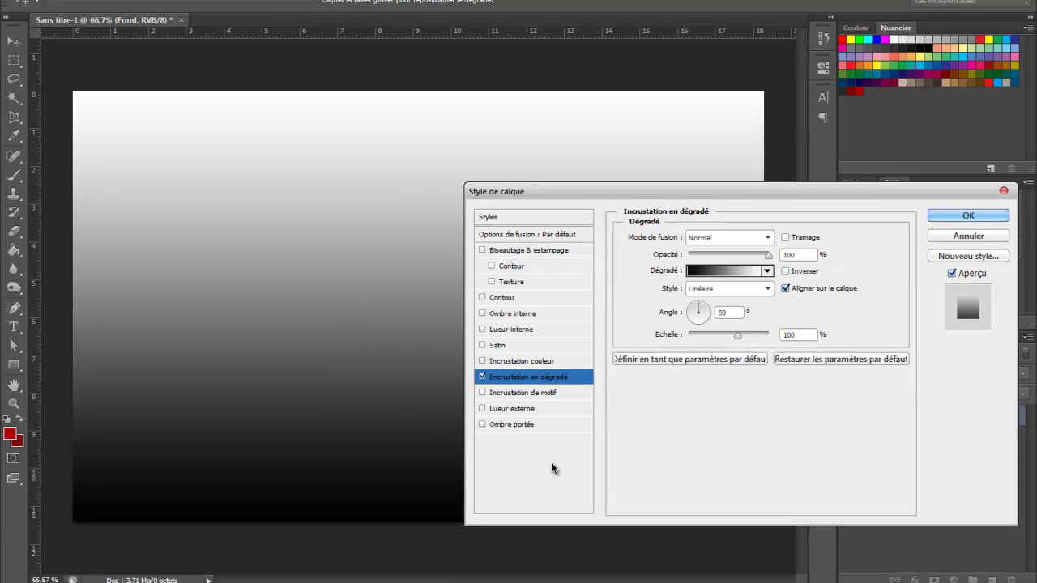
{"action": "left_click", "coordinate": [754, 289]}
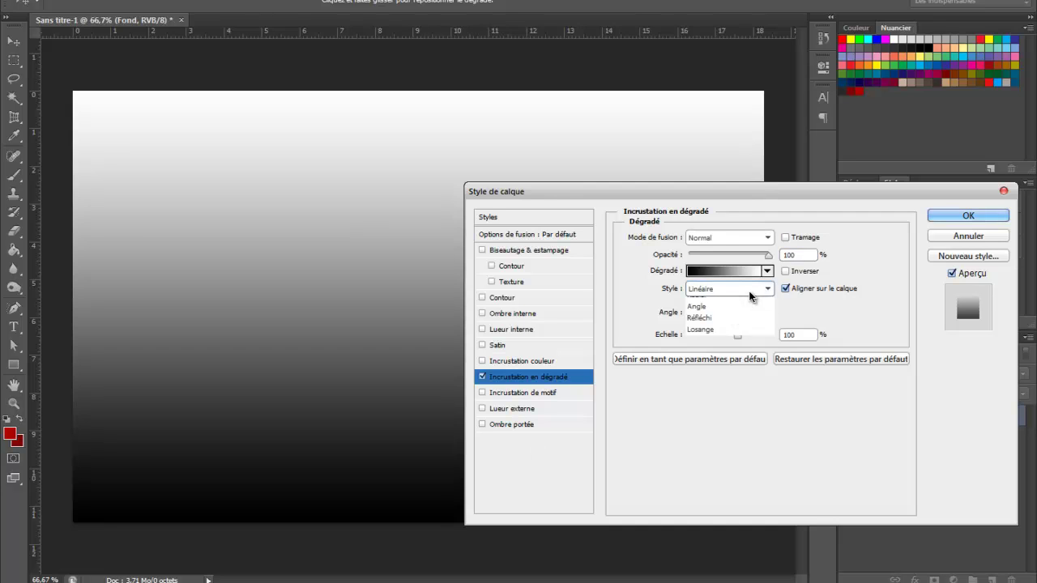
{"action": "left_click", "coordinate": [724, 316]}
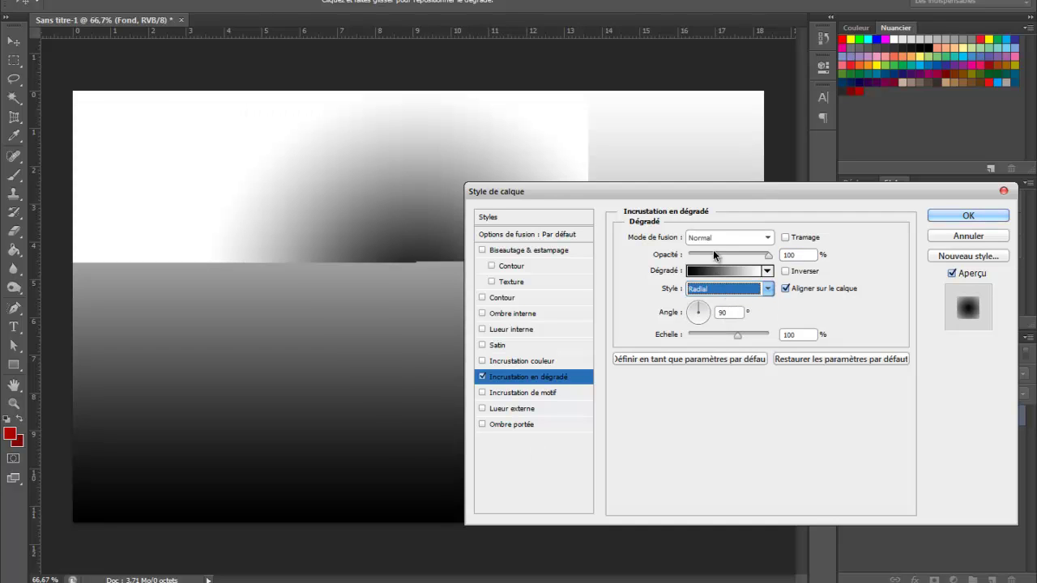
Set the scale of the radial gradient overlay to 127%.
{"action": "left_click", "coordinate": [797, 333]}
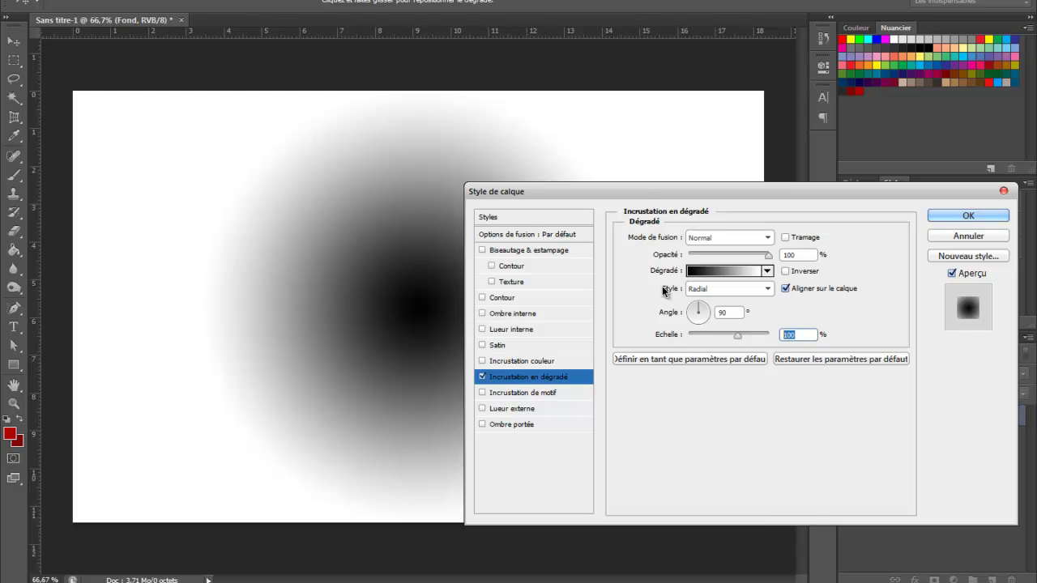
{"action": "type", "text": "12"}
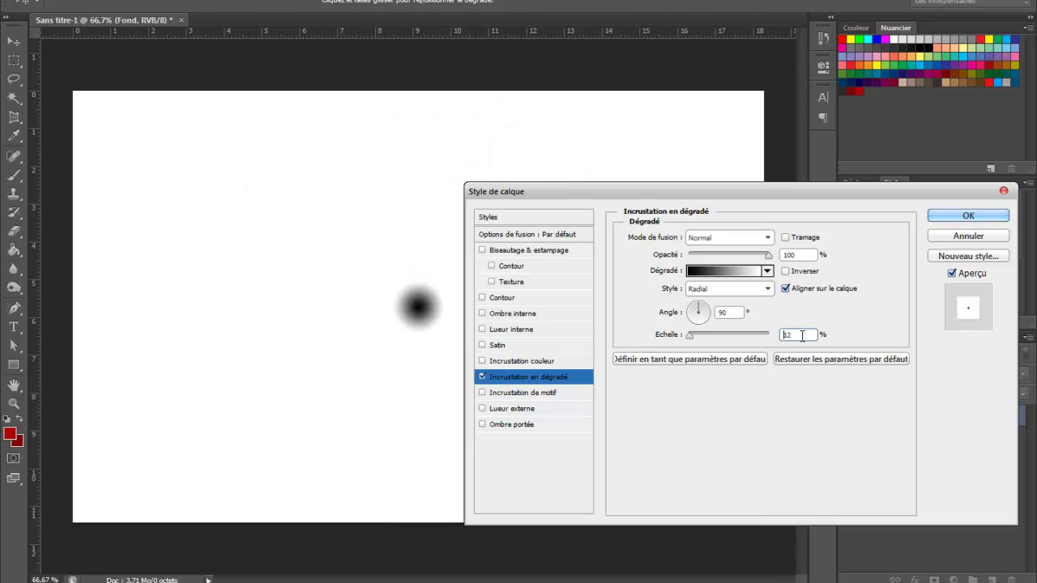
{"action": "key", "text": "Home"}
{"action": "key", "text": "BackSpace"}
{"action": "type", "text": "7"}
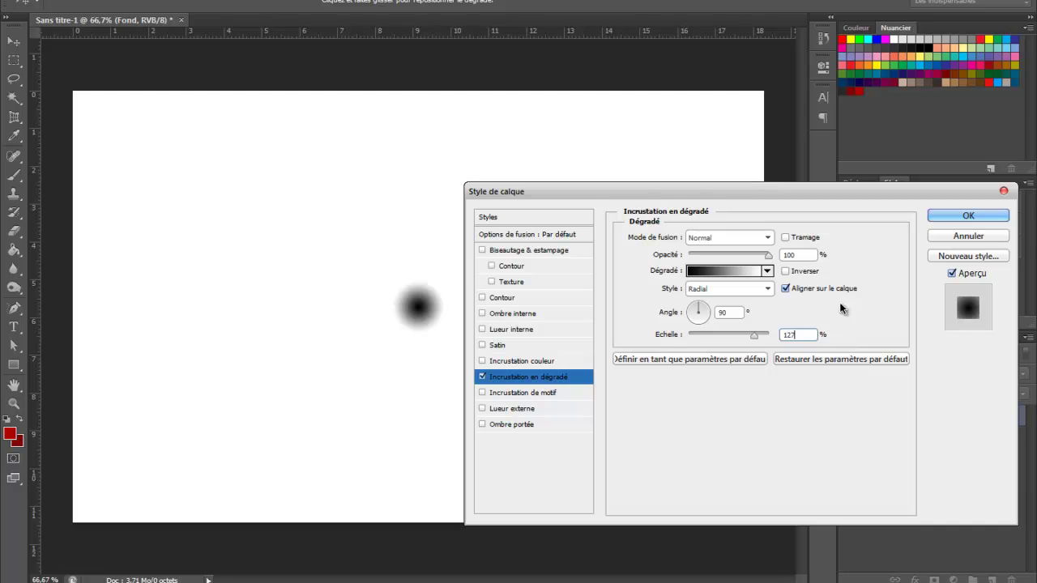
Edit the overlay's gradient and change its black starting colour stop to white (ffffff).
{"action": "left_click", "coordinate": [743, 271]}
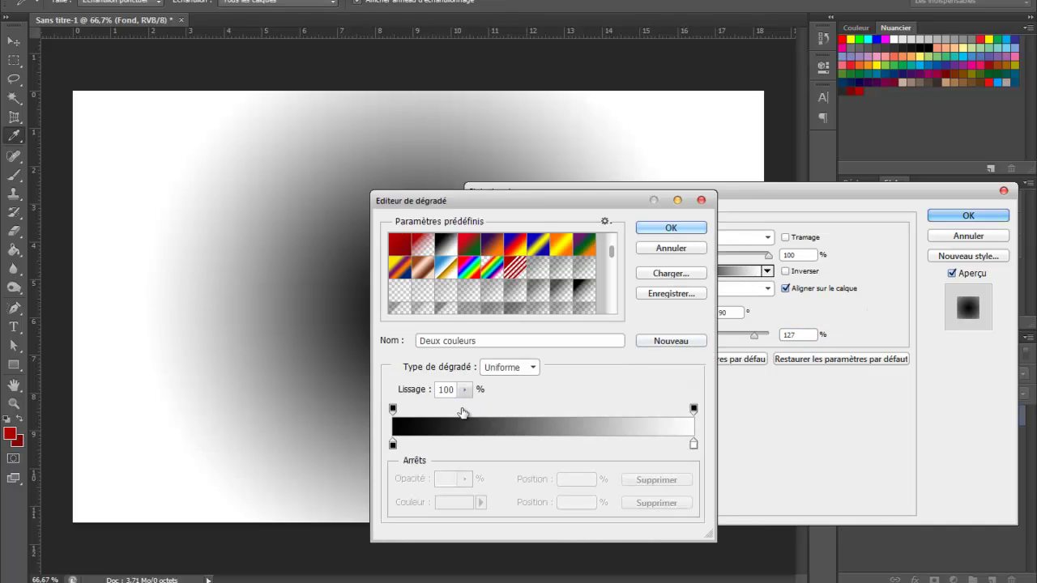
{"action": "left_click", "coordinate": [393, 445]}
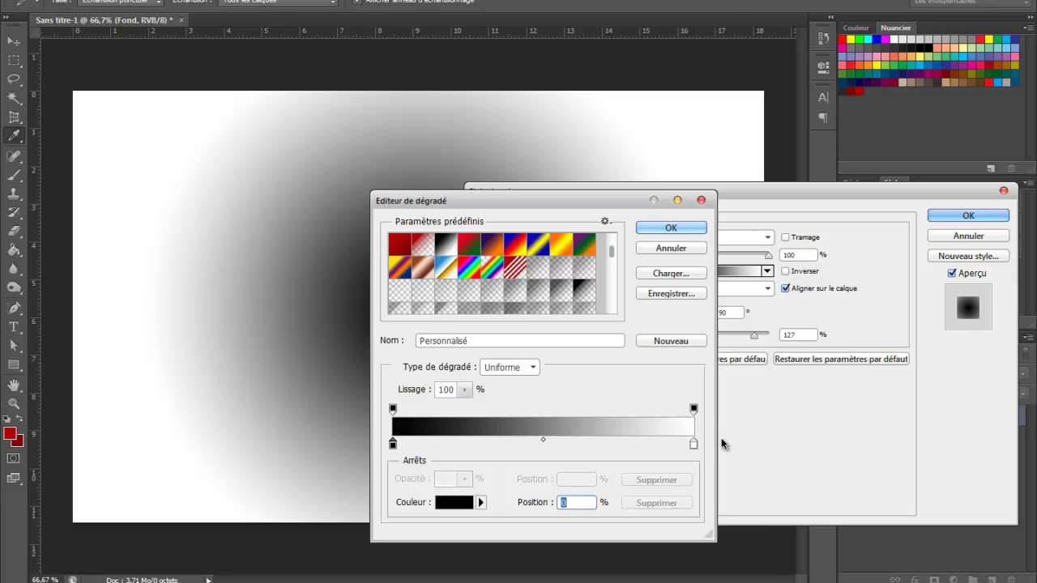
{"action": "double_click", "coordinate": [532, 420]}
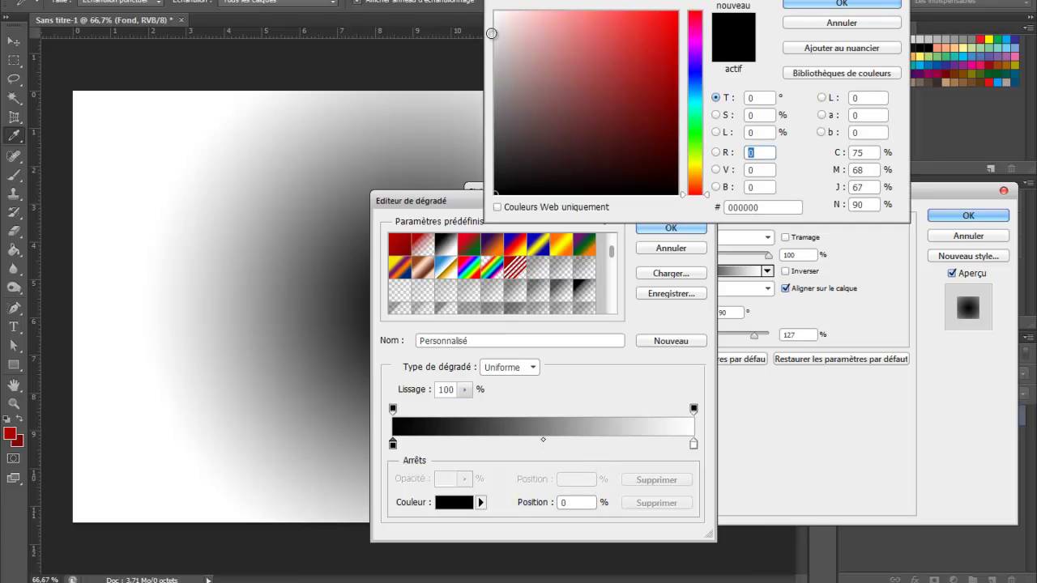
{"action": "left_click", "coordinate": [496, 13]}
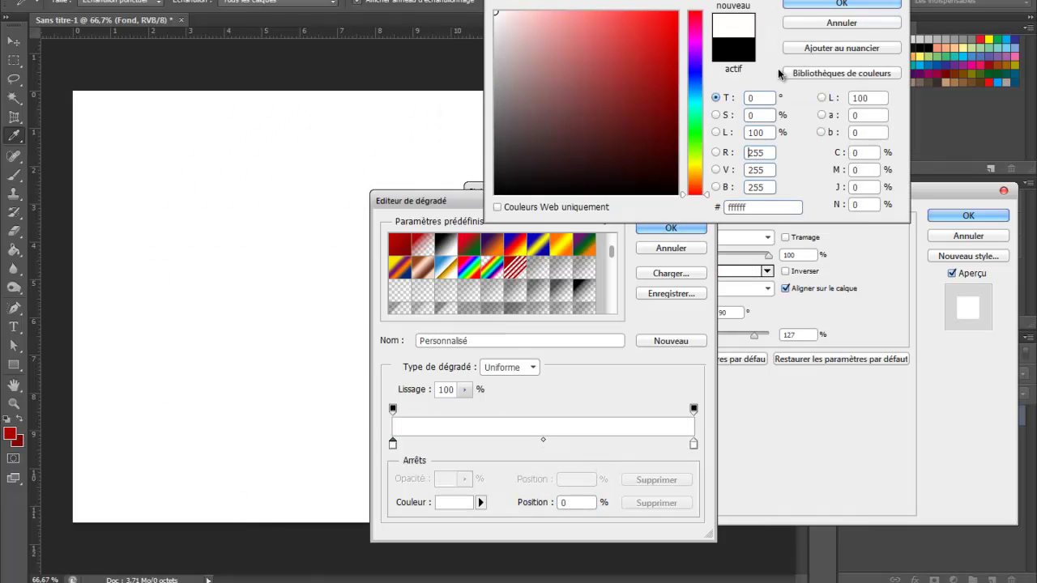
{"action": "left_click", "coordinate": [839, 6]}
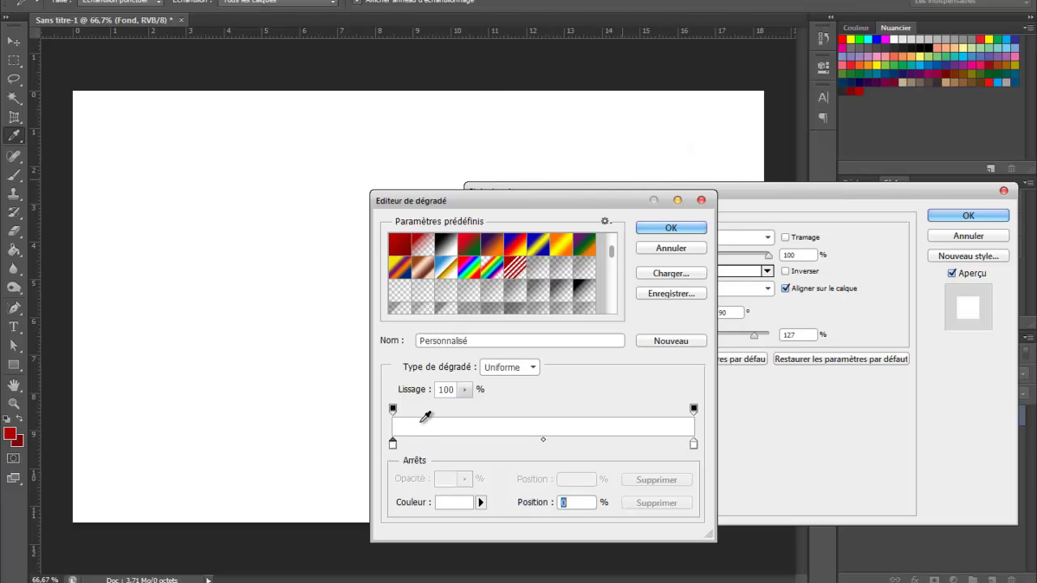
Duplicate the gradient's white starting colour stop to the 44% position and set the copy's colour to d9d9d9.
{"action": "key", "text": "alt"}
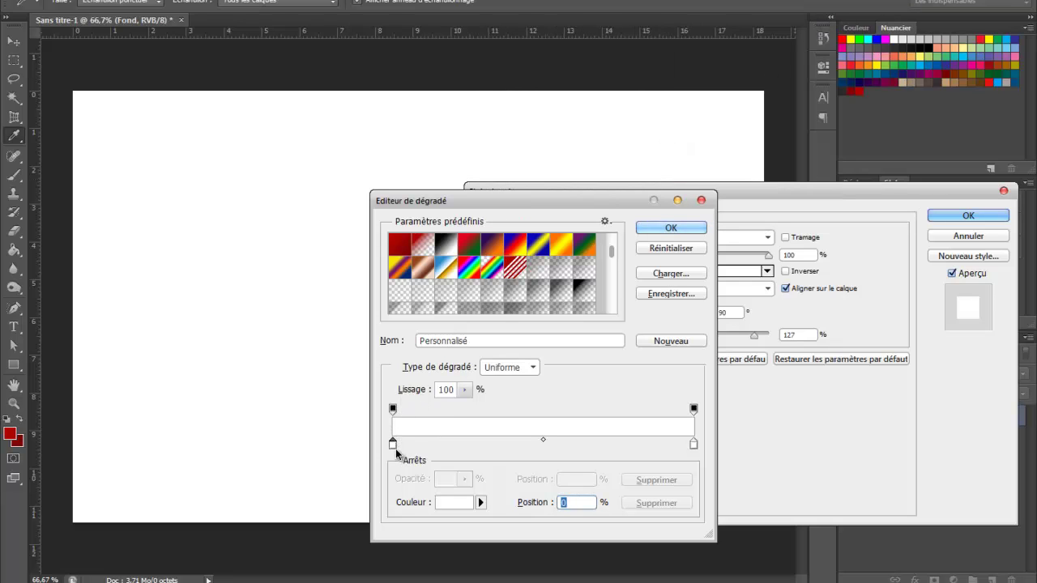
{"action": "left_click_drag", "start_coordinate": [392, 447], "coordinate": [526, 447]}
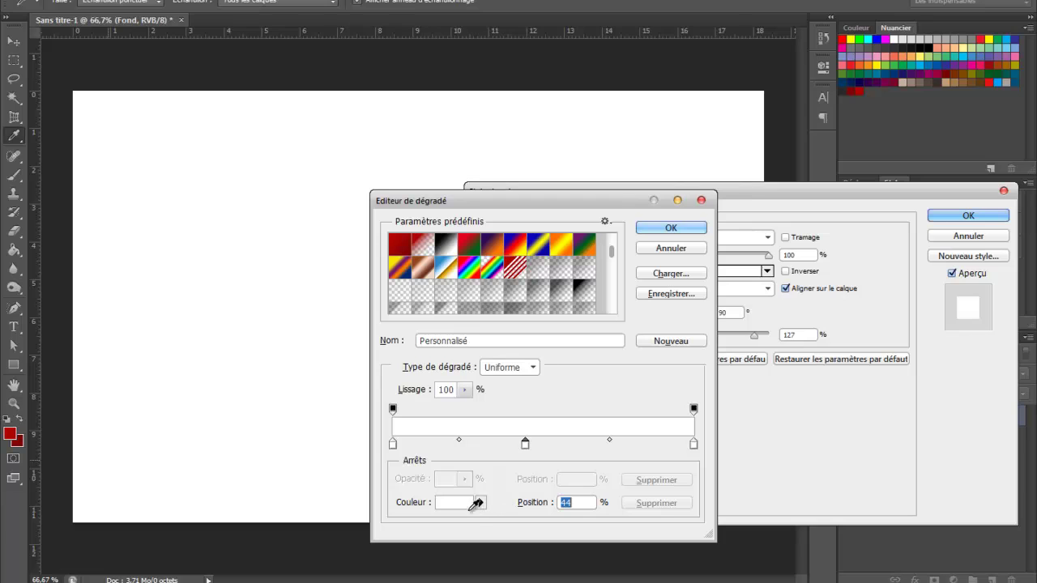
{"action": "left_click", "coordinate": [473, 502]}
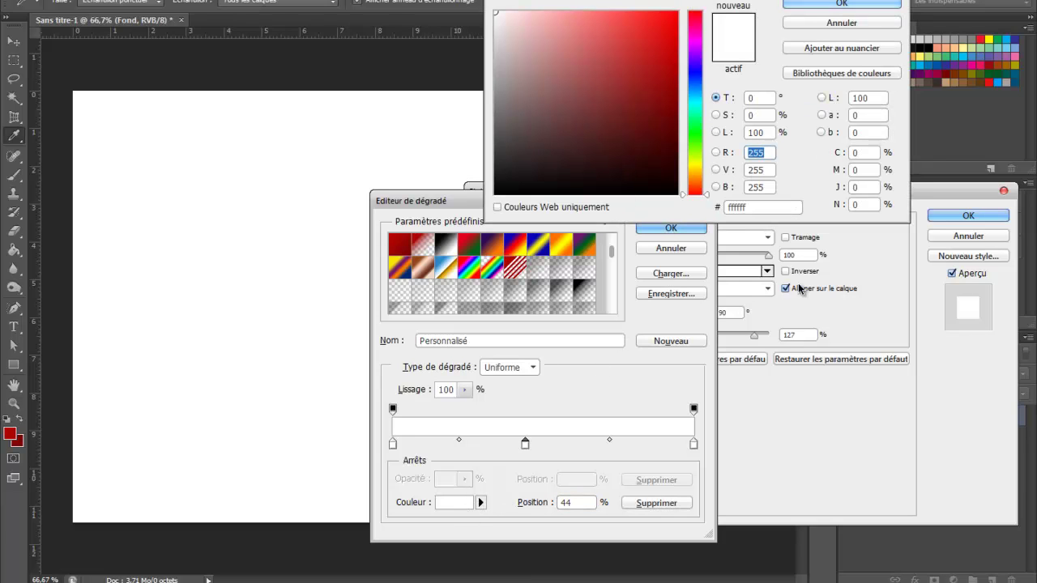
{"action": "left_click", "coordinate": [790, 206]}
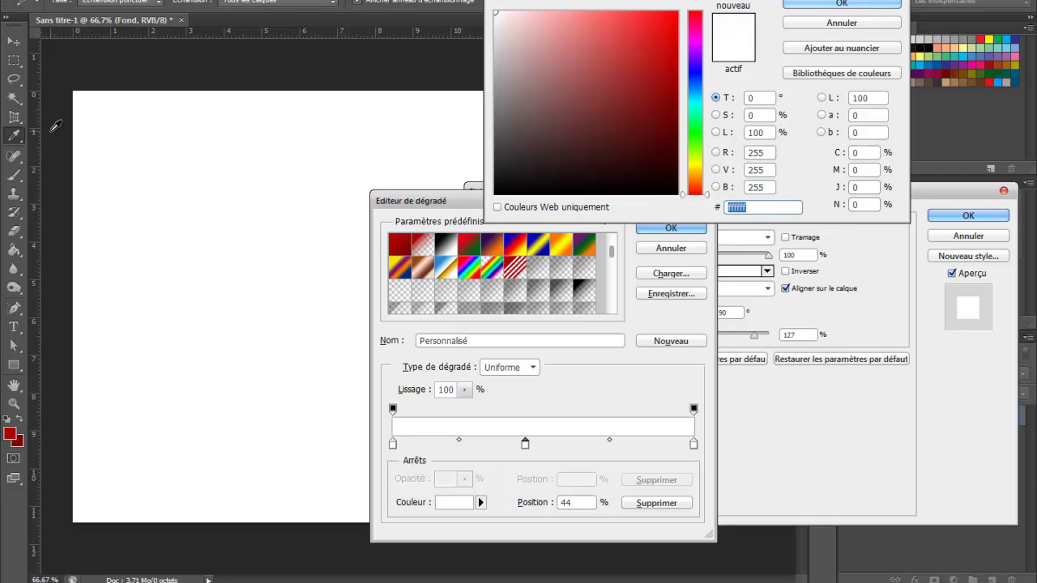
{"action": "type", "text": "d9d"}
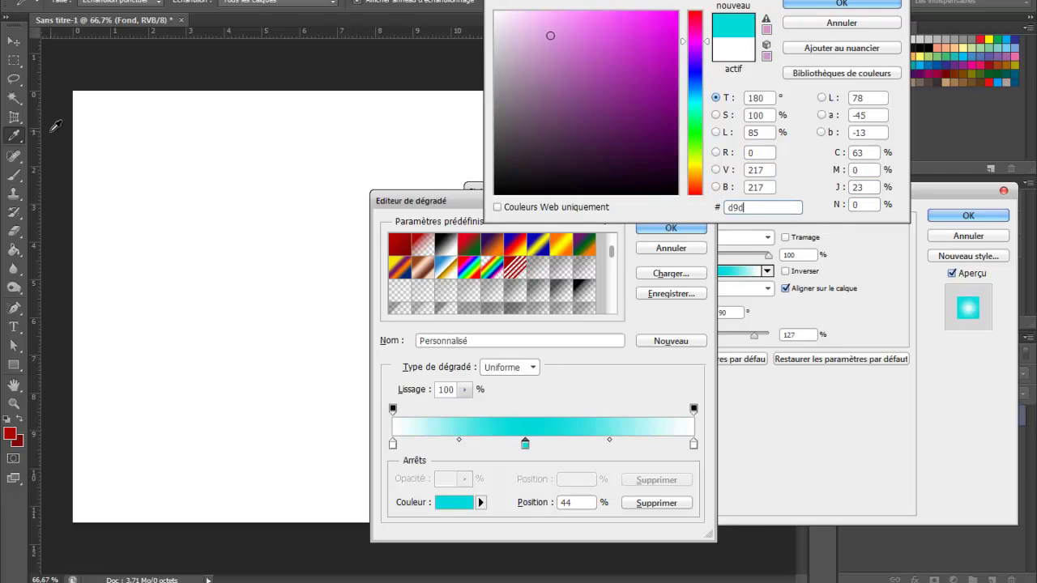
{"action": "type", "text": "9d9"}
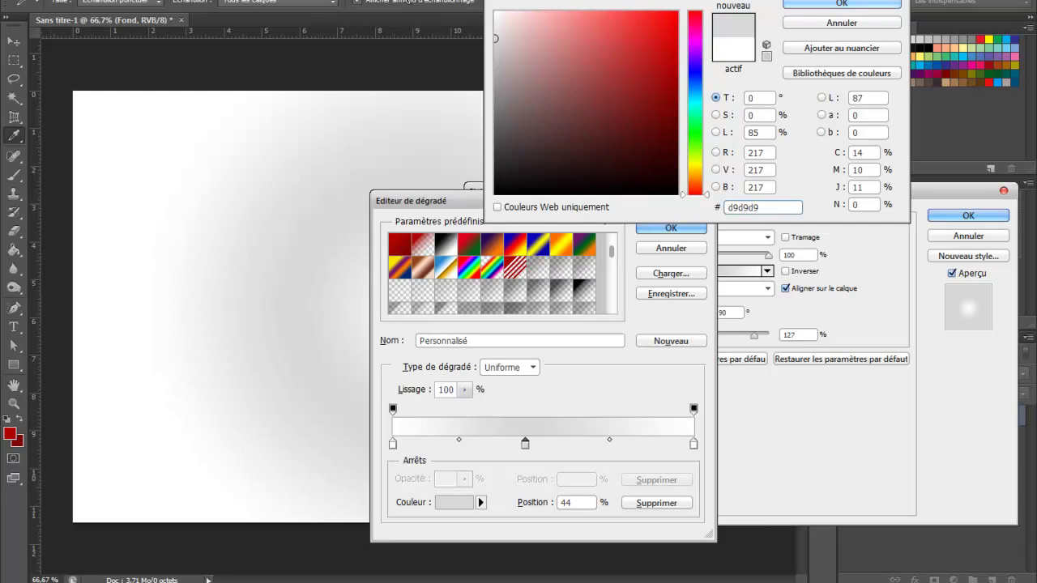
{"action": "left_click", "coordinate": [801, 4]}
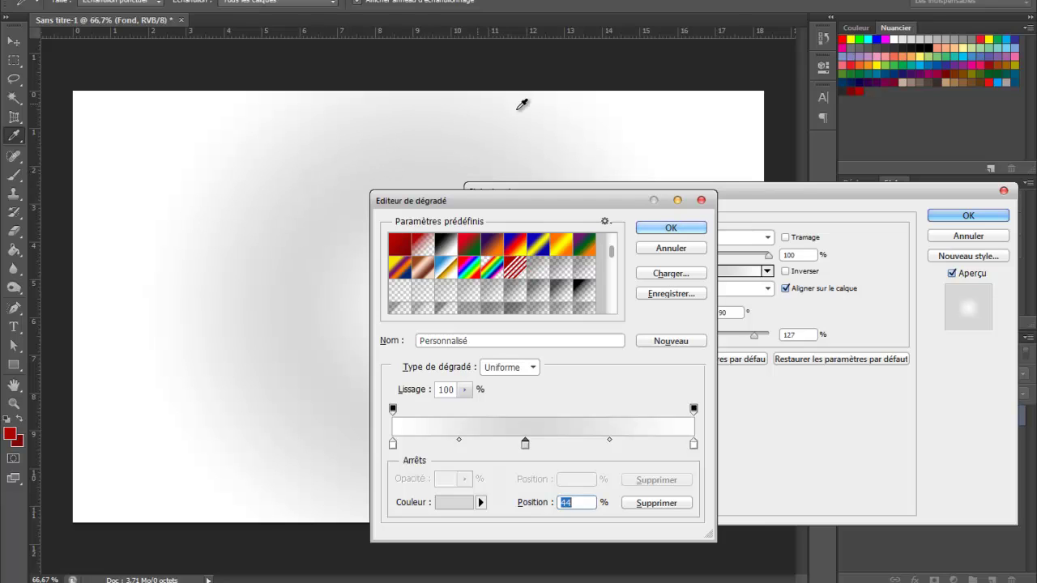
Set the gradient's end colour stop at 100% to a2a2a2, apply the gradient overlay and collapse the Fond layer's effects list.
{"action": "left_click", "coordinate": [695, 444]}
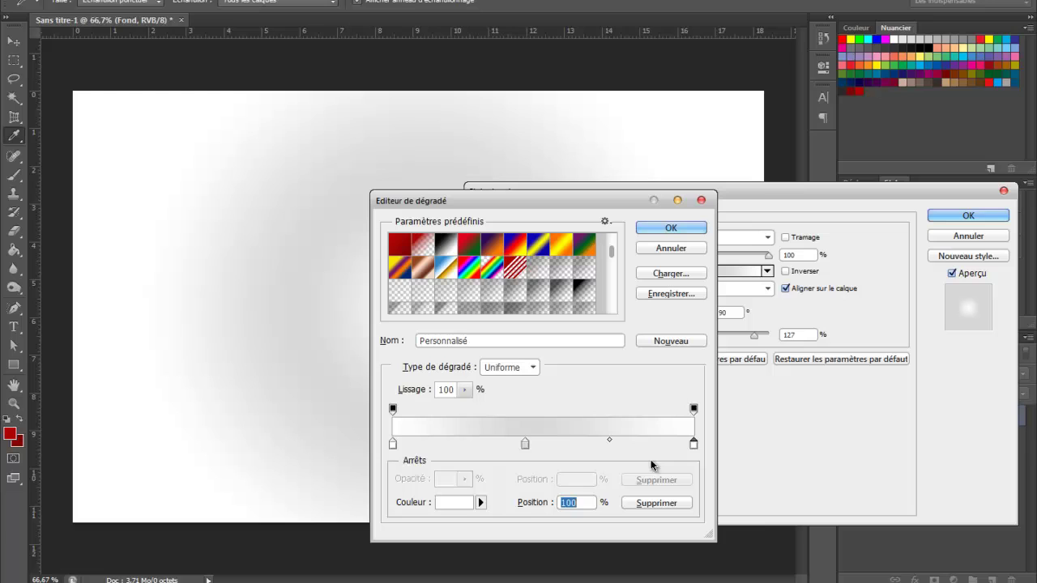
{"action": "left_click", "coordinate": [453, 502]}
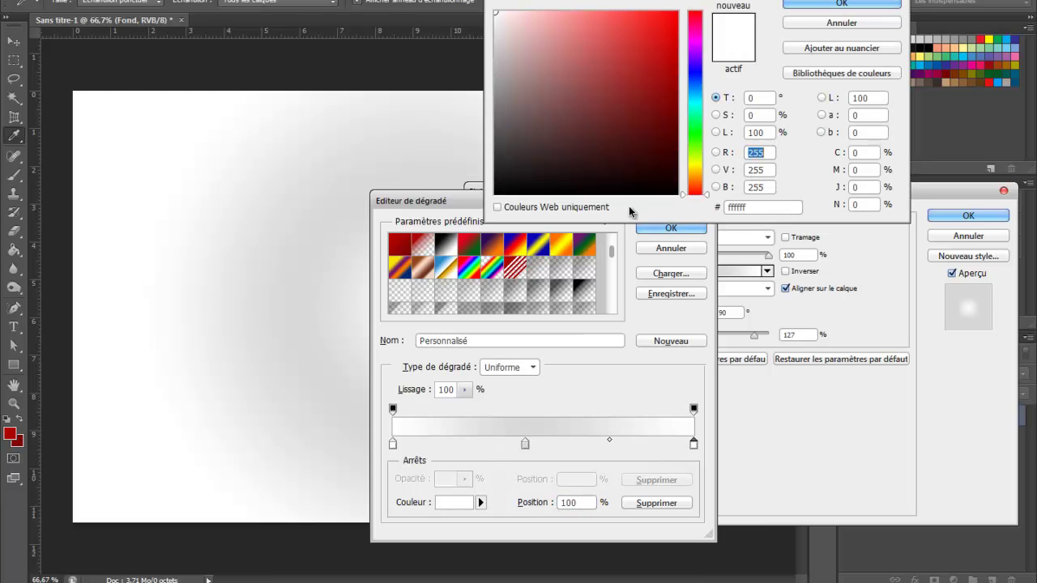
{"action": "double_click", "coordinate": [773, 212]}
{"action": "type", "text": "a"}
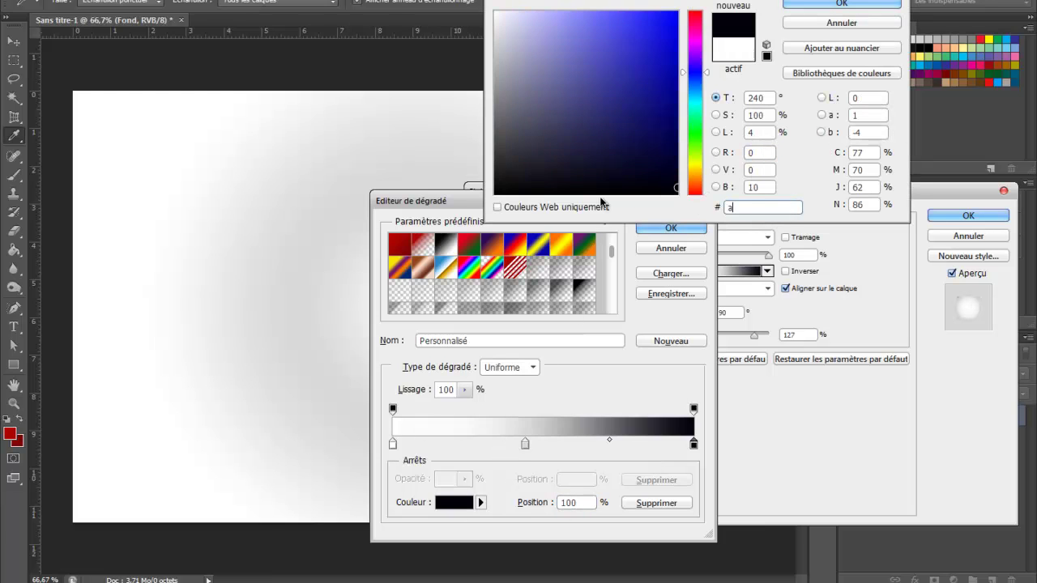
{"action": "type", "text": "2a2a2"}
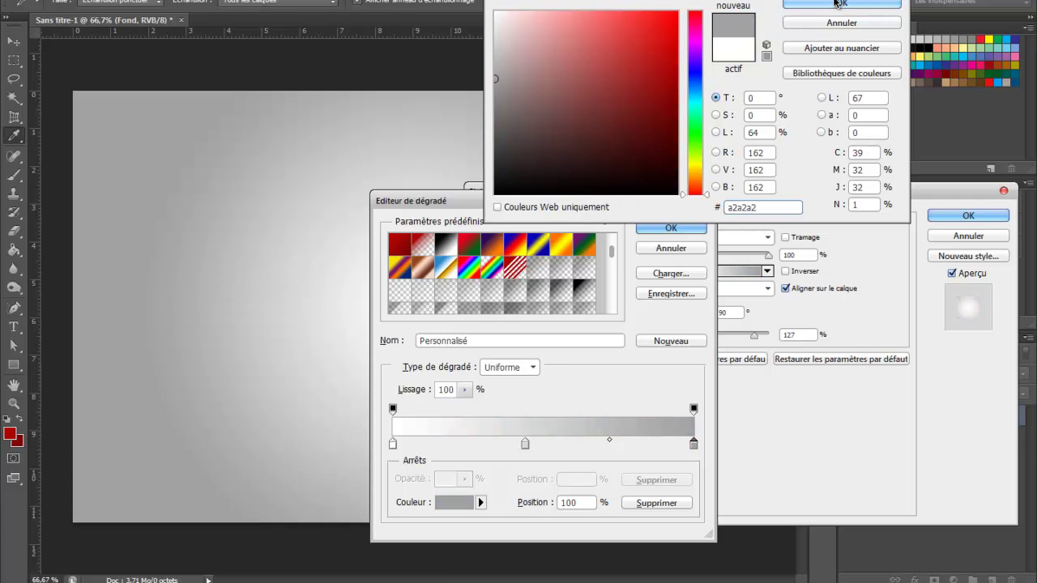
{"action": "key", "text": "Return"}
{"action": "left_click", "coordinate": [681, 227]}
{"action": "left_click", "coordinate": [960, 215]}
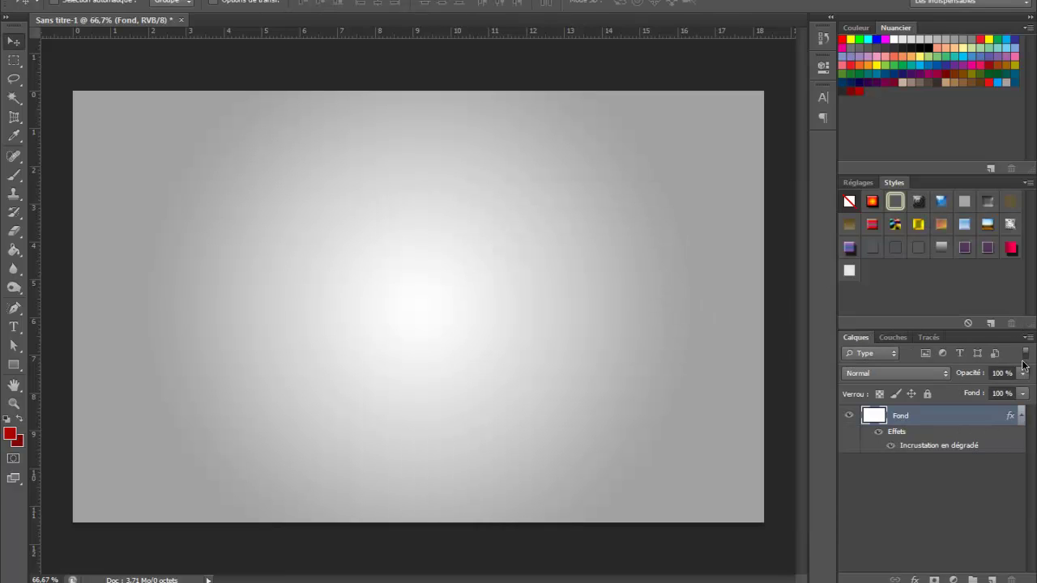
{"action": "left_click", "coordinate": [1023, 415]}
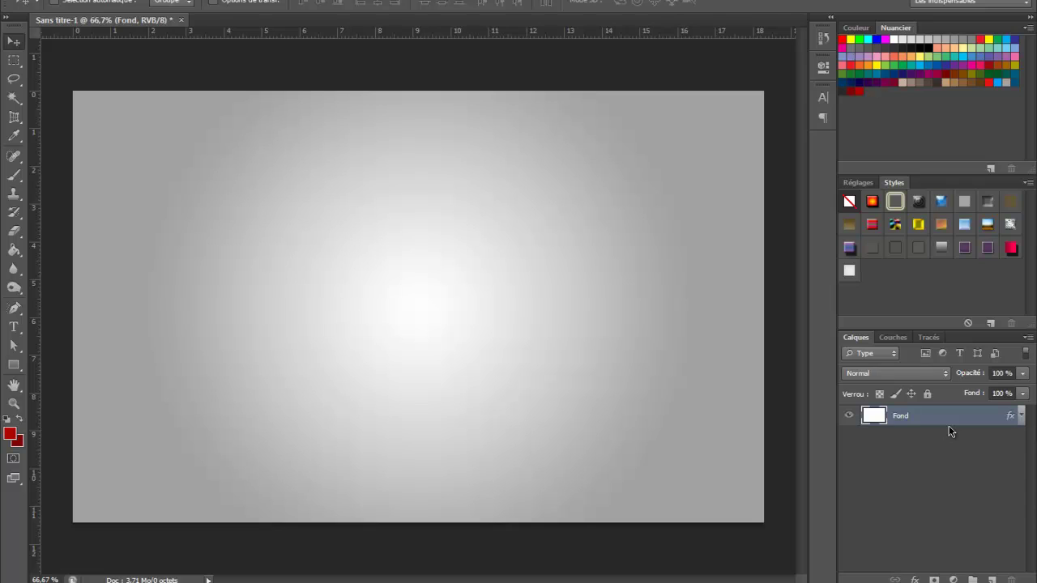
Set the foreground colour to white (ffffff).
{"action": "left_click", "coordinate": [11, 435]}
{"action": "left_click", "coordinate": [496, 13]}
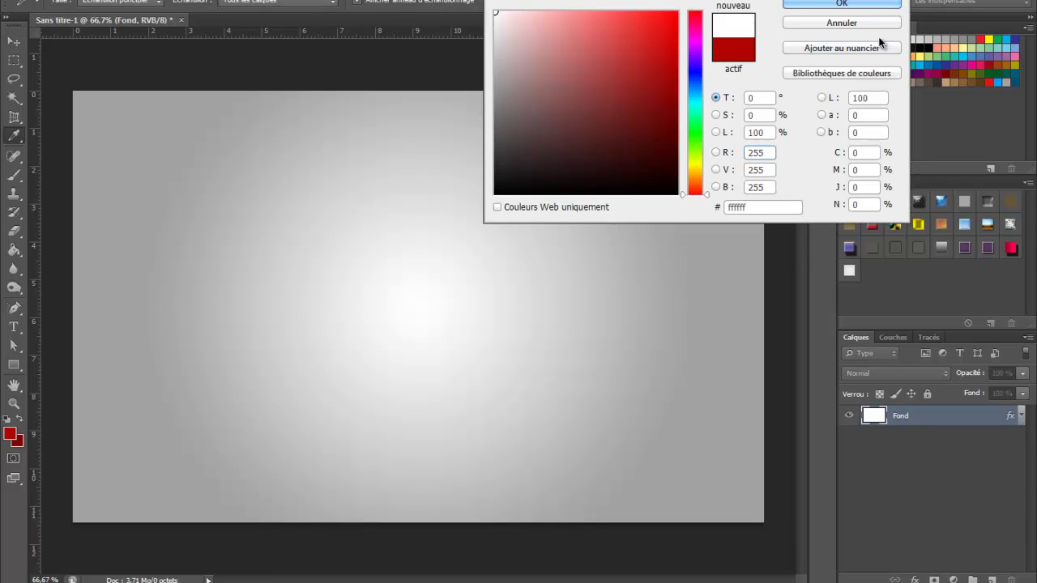
{"action": "left_click", "coordinate": [857, 3]}
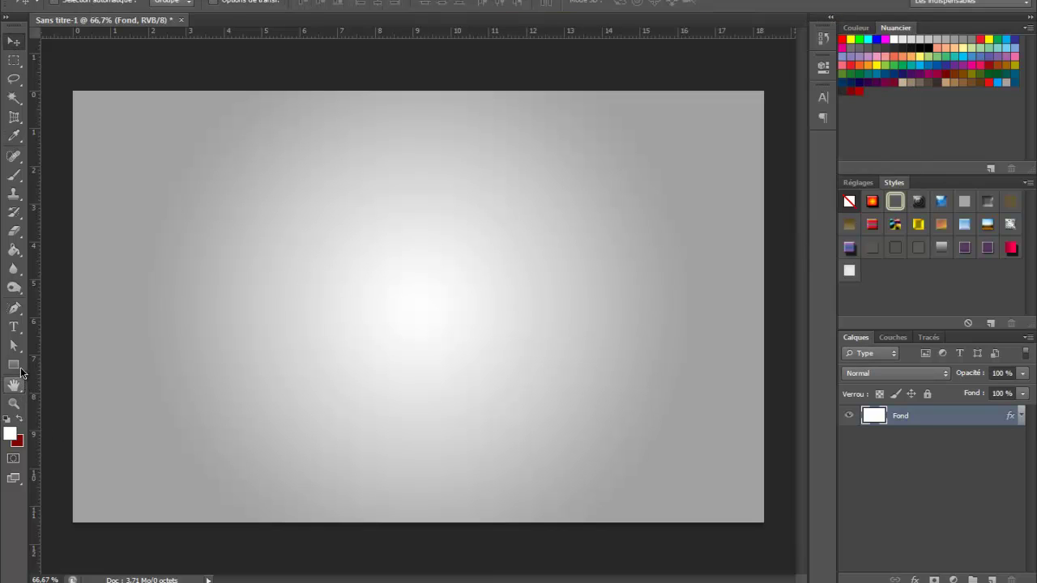
{"action": "left_click", "coordinate": [16, 329]}
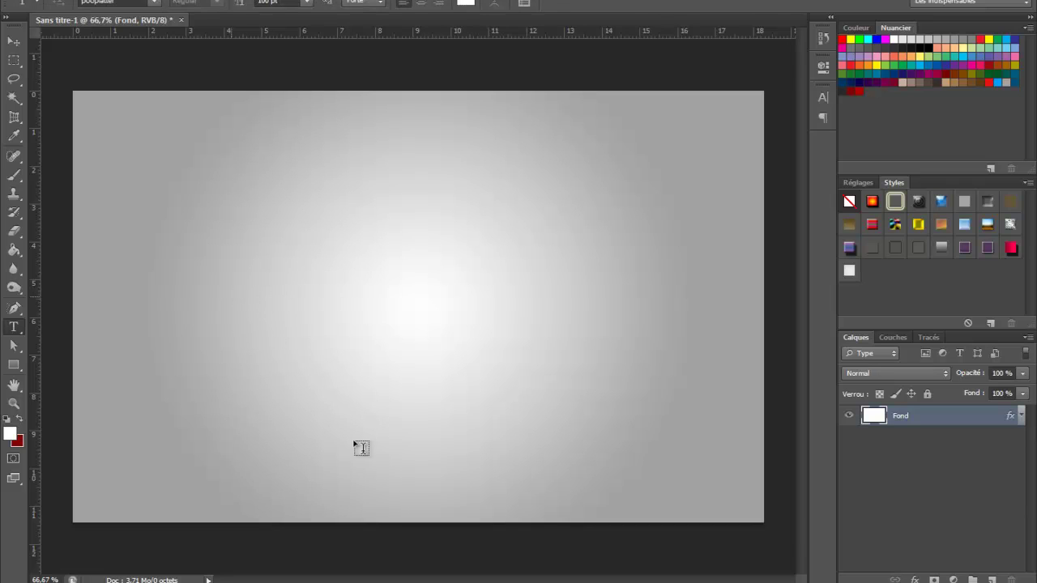
{"action": "left_click", "coordinate": [243, 428]}
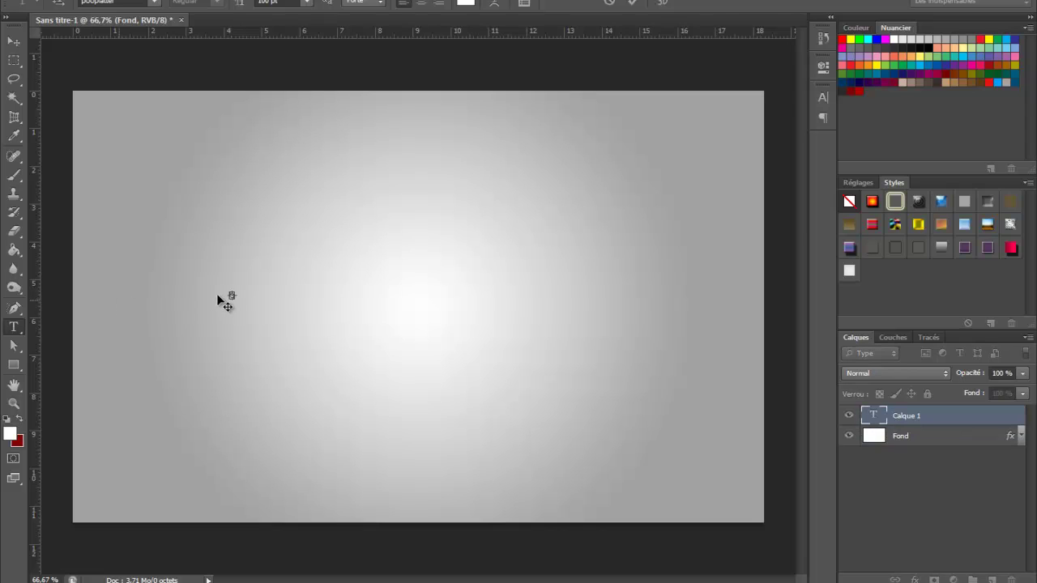
{"action": "left_click_drag", "start_coordinate": [231, 295], "coordinate": [785, 423]}
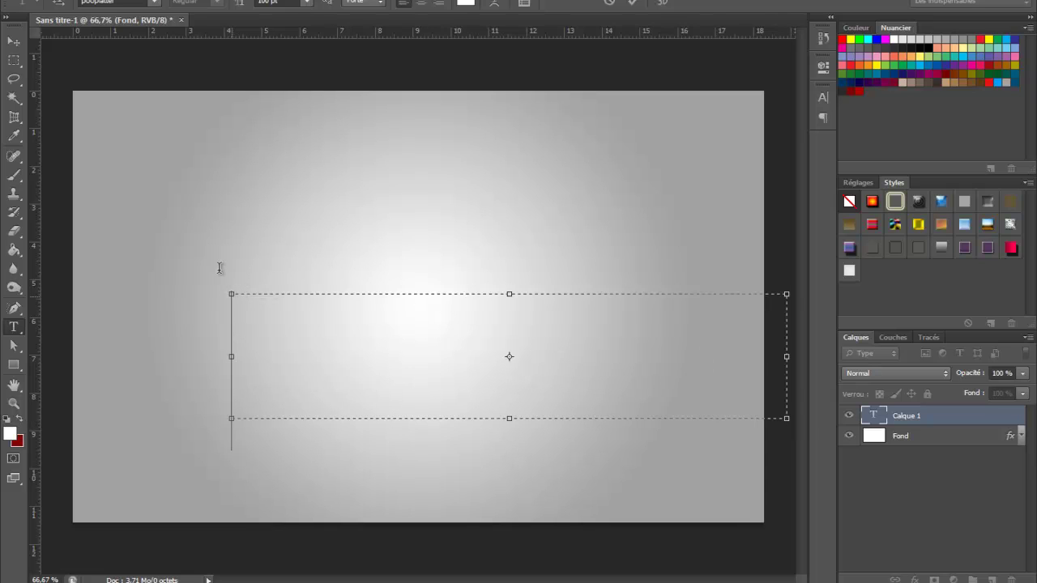
{"action": "left_click", "coordinate": [941, 535]}
{"action": "left_click", "coordinate": [913, 415], "text": "ctrl"}
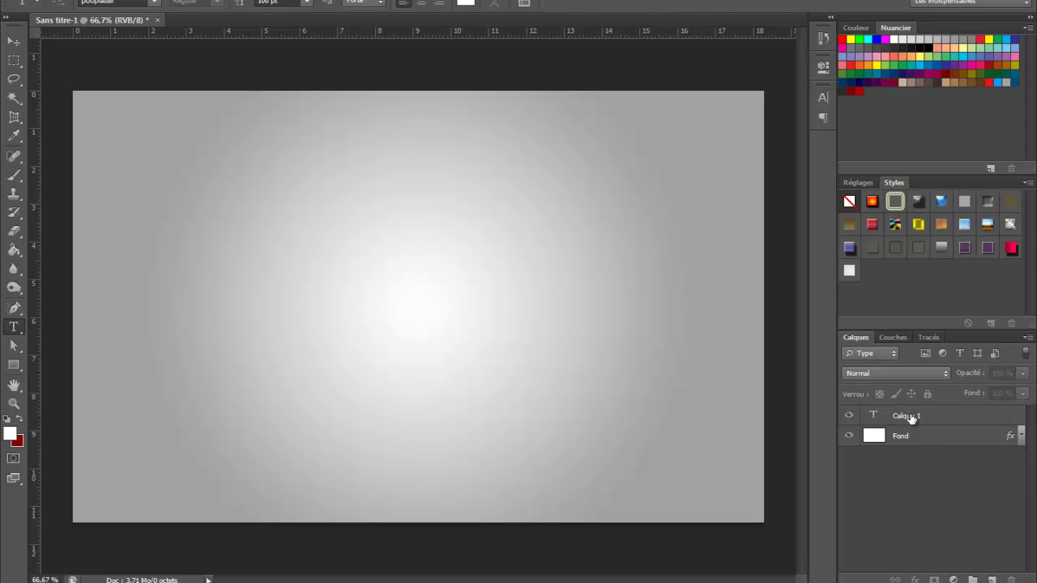
{"action": "left_click", "coordinate": [901, 415]}
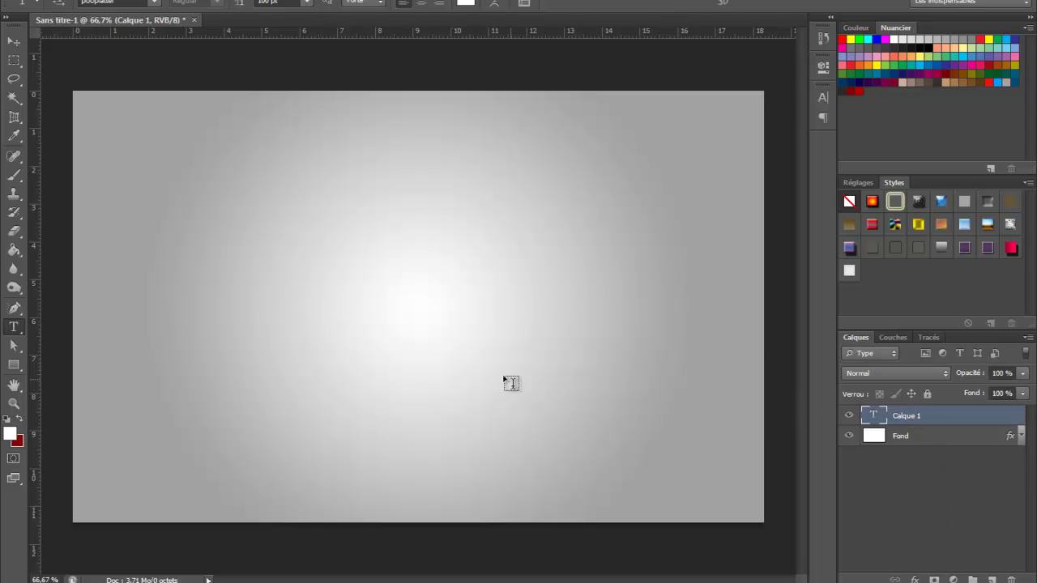
{"action": "left_click", "coordinate": [301, 303]}
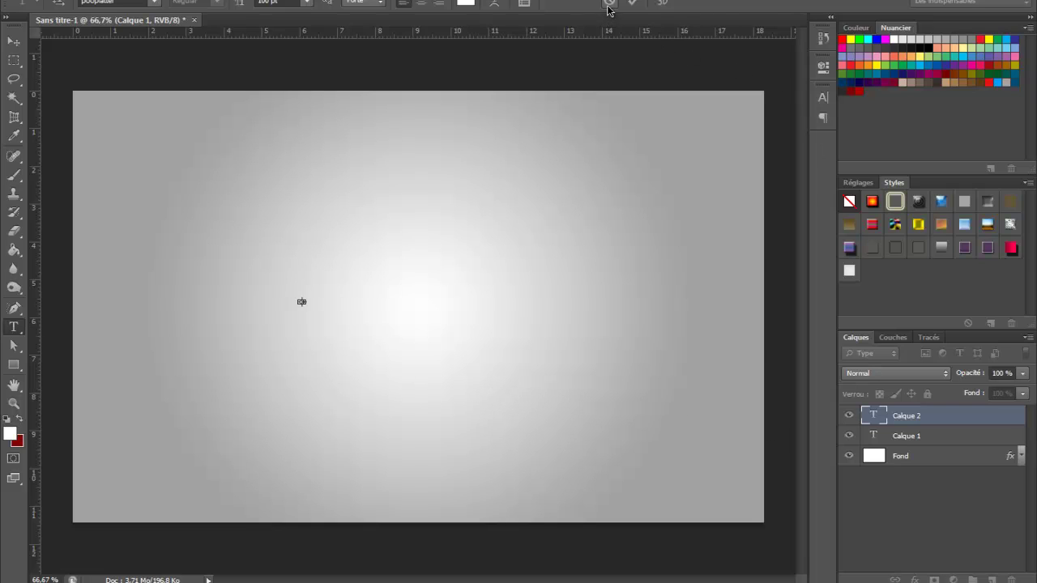
{"action": "key", "text": "Escape"}
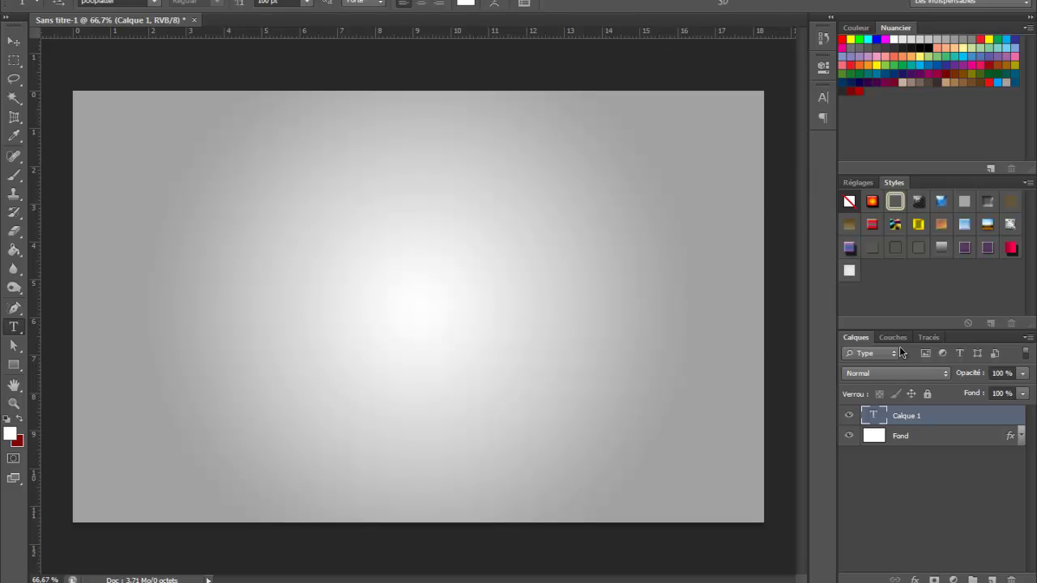
{"action": "key", "text": "Delete"}
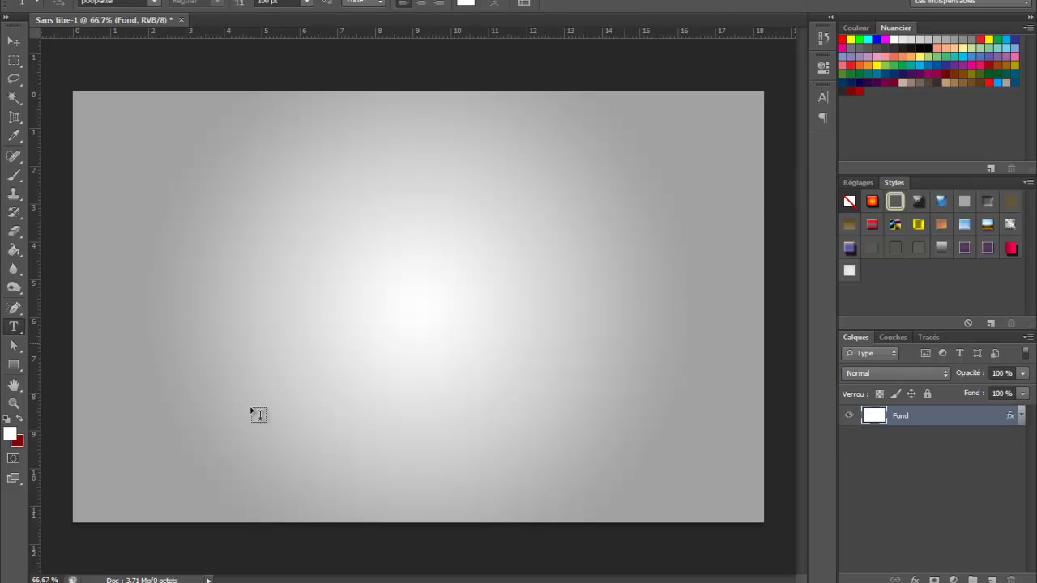
Add the white text "Noel" at 100 pt and place it near the middle of the canvas.
{"action": "right_click", "coordinate": [15, 331]}
{"action": "left_click", "coordinate": [52, 324]}
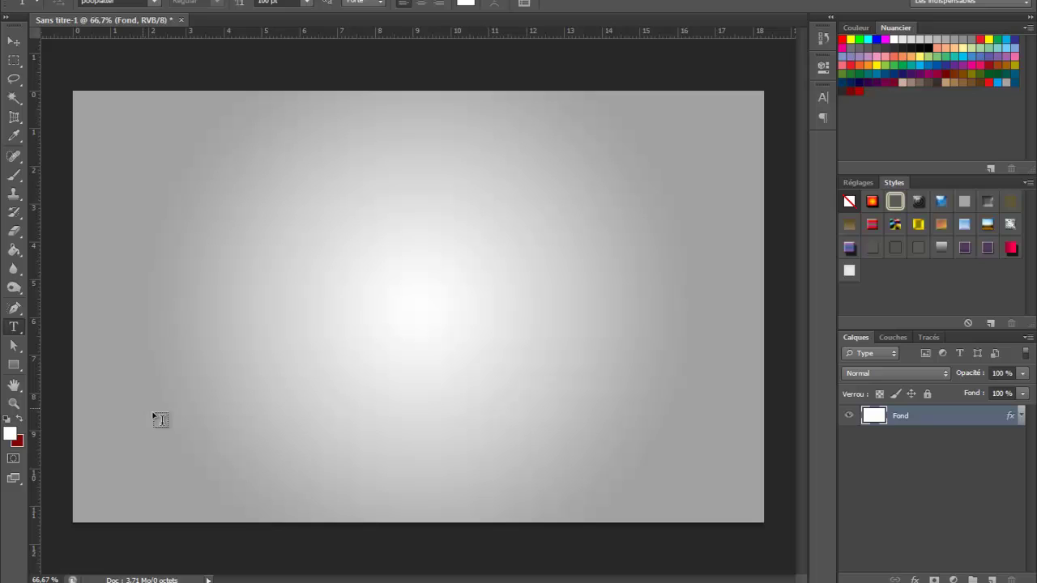
{"action": "left_click", "coordinate": [177, 284]}
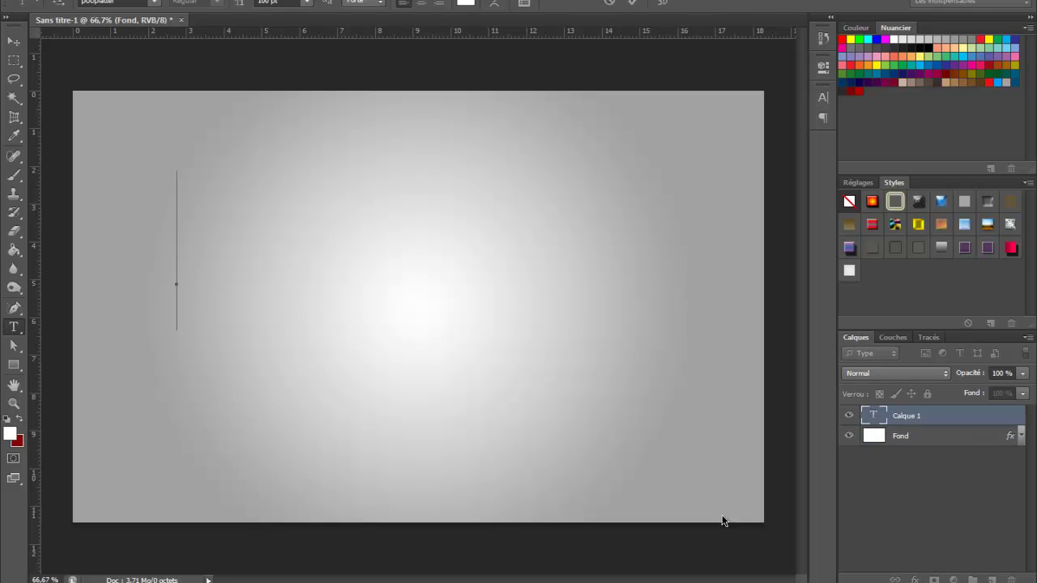
{"action": "left_click", "coordinate": [118, 2]}
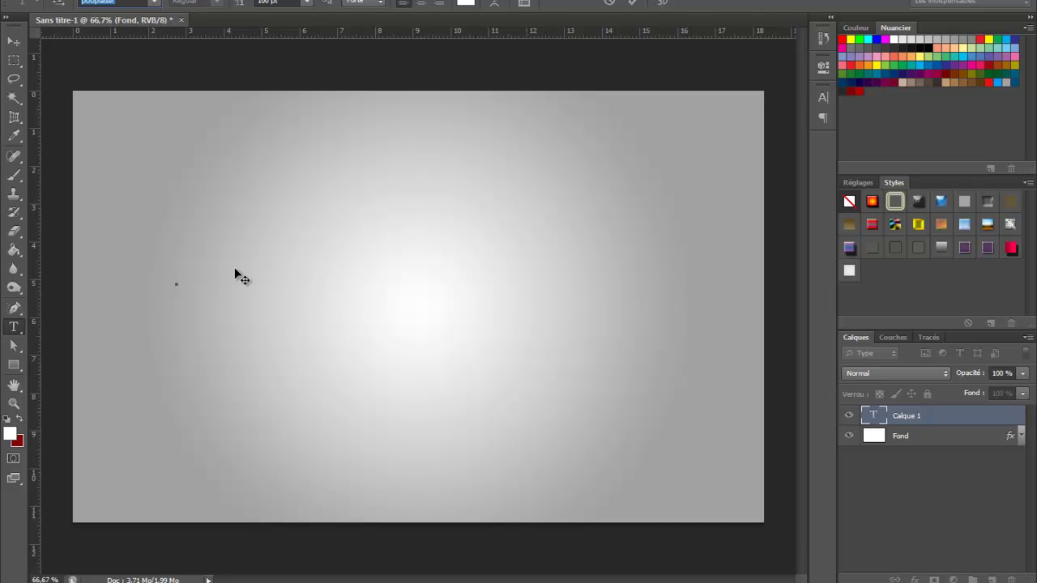
{"action": "key", "text": "Return"}
{"action": "type", "text": "nogl"}
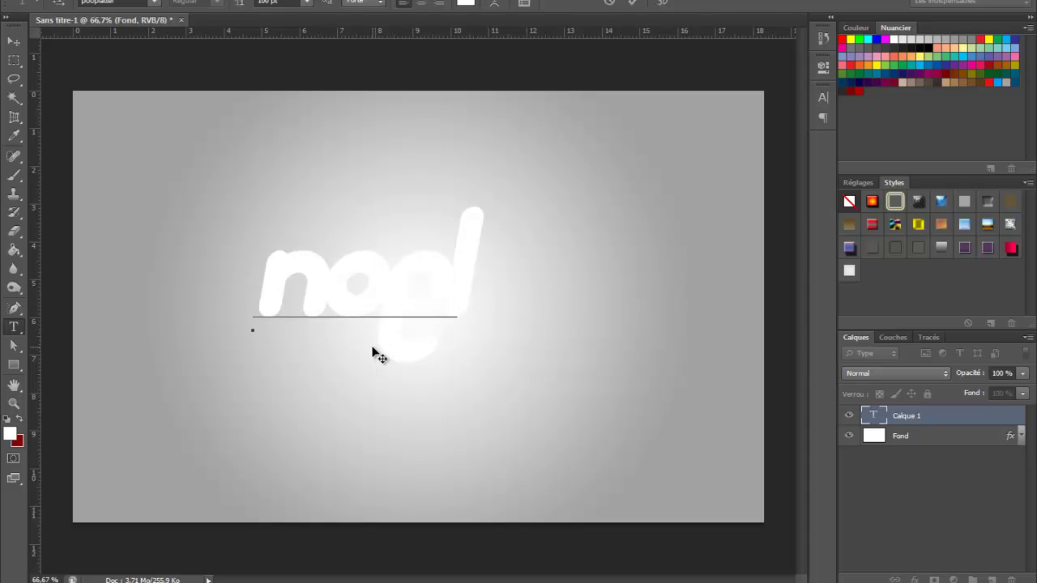
{"action": "left_click_drag", "start_coordinate": [397, 383], "coordinate": [433, 392]}
{"action": "left_click", "coordinate": [545, 144]}
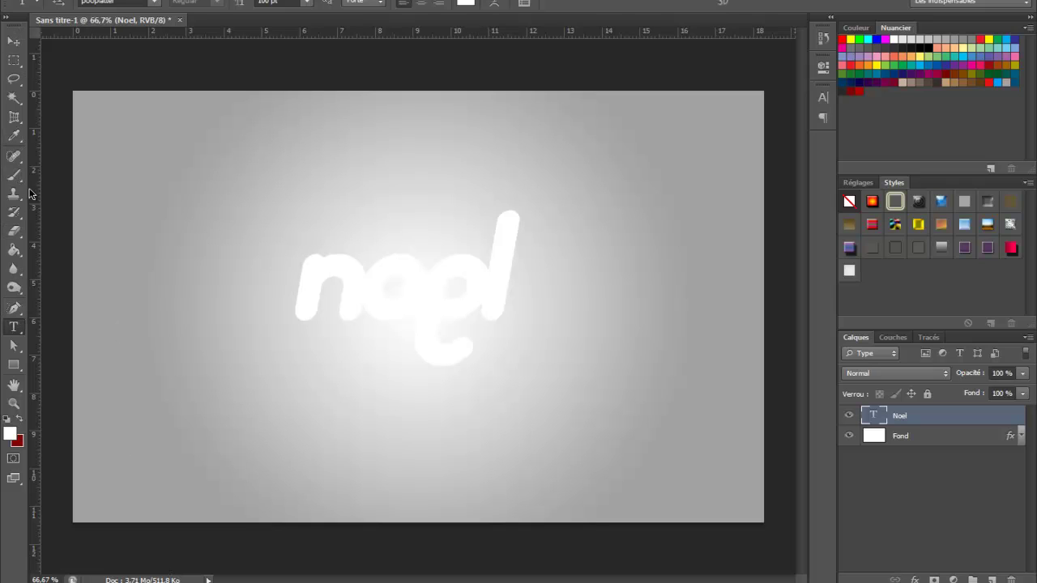
Set the Paint Bucket to fill with a pattern, choose the last pattern swatch and try to fill the Noel text layer.
{"action": "left_click", "coordinate": [16, 252]}
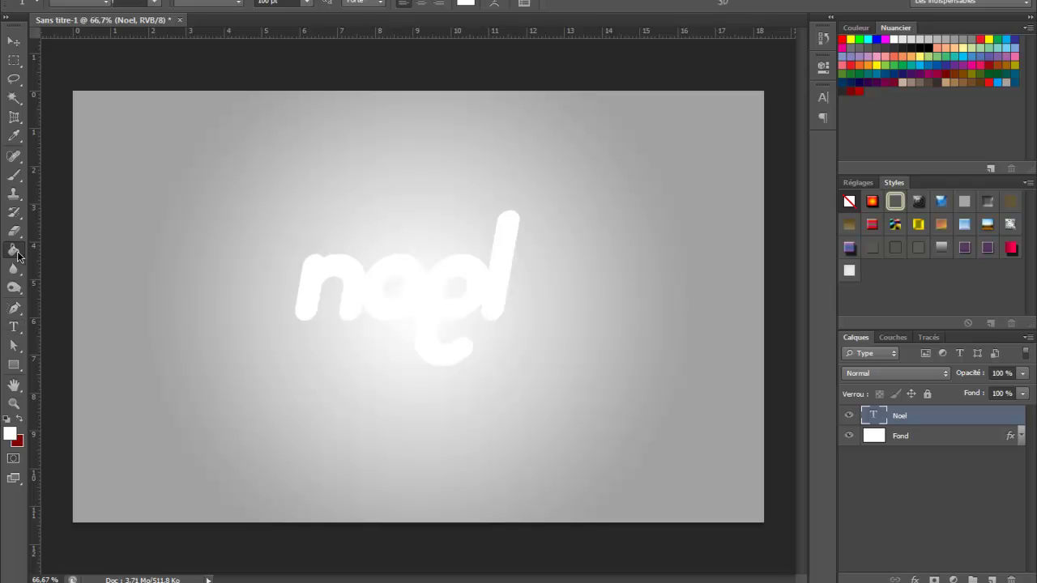
{"action": "left_click", "coordinate": [104, 8]}
{"action": "left_click", "coordinate": [81, 24]}
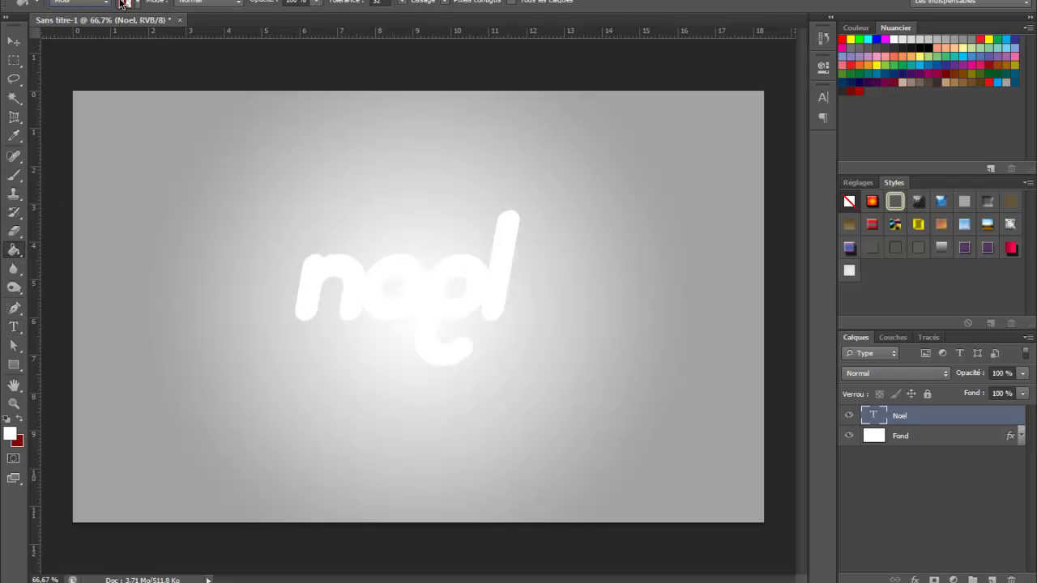
{"action": "left_click", "coordinate": [124, 3]}
{"action": "left_click", "coordinate": [153, 32]}
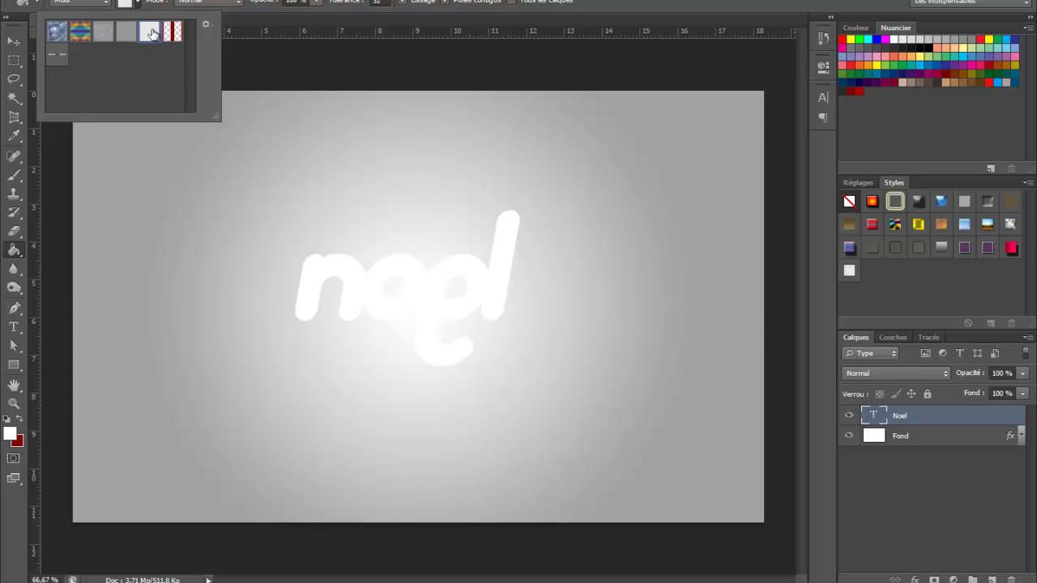
{"action": "left_click", "coordinate": [172, 33]}
{"action": "left_click", "coordinate": [59, 57]}
{"action": "left_click", "coordinate": [359, 316]}
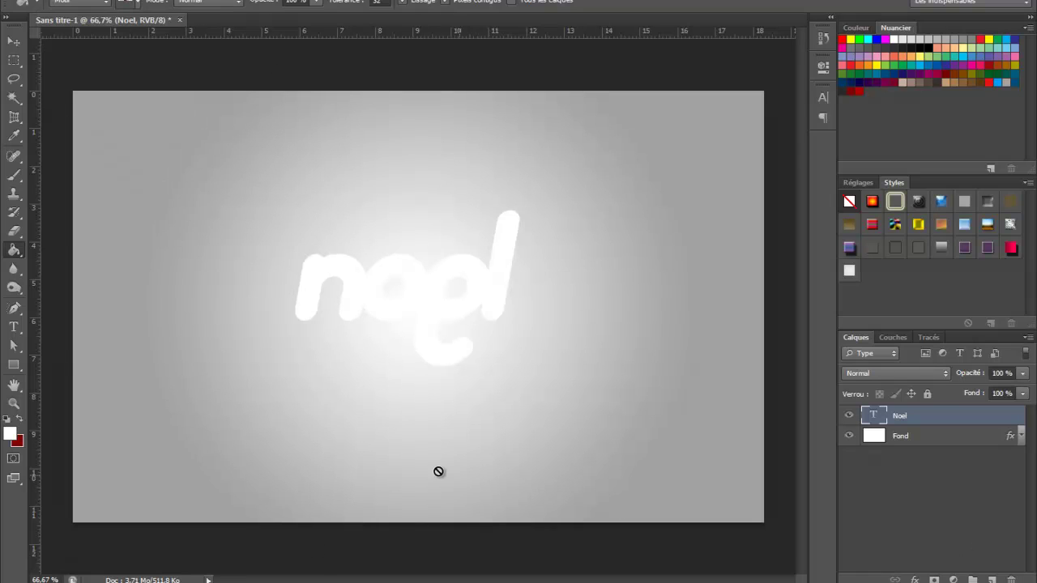
Create a new layer named "motif" and place it above the Noel text layer.
{"action": "left_click", "coordinate": [992, 580]}
{"action": "left_click_drag", "start_coordinate": [906, 415], "coordinate": [927, 439]}
{"action": "double_click", "coordinate": [915, 440]}
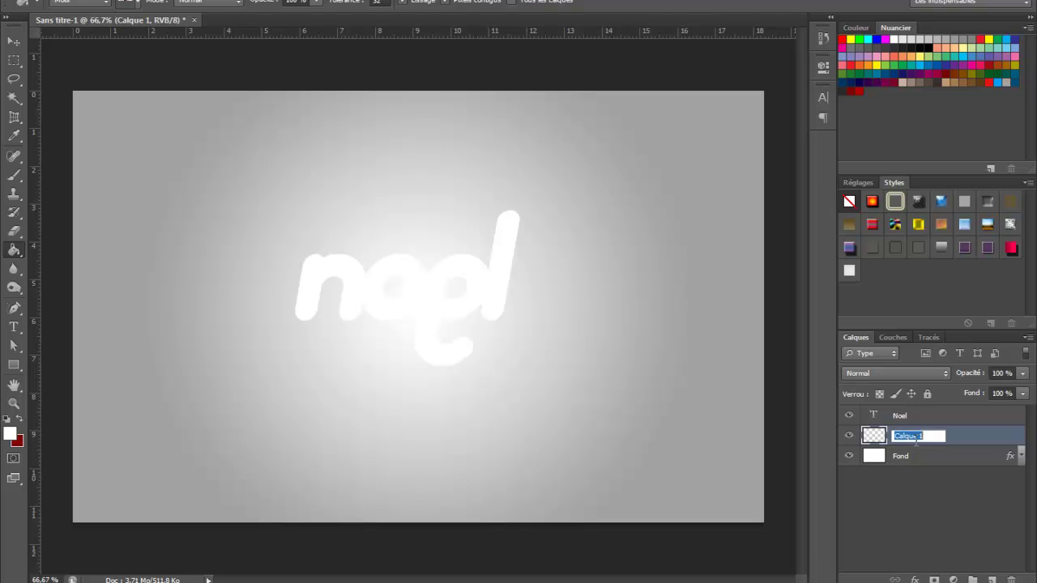
{"action": "type", "text": "motif"}
{"action": "key", "text": "Return"}
{"action": "left_click_drag", "start_coordinate": [1011, 435], "coordinate": [1008, 415]}
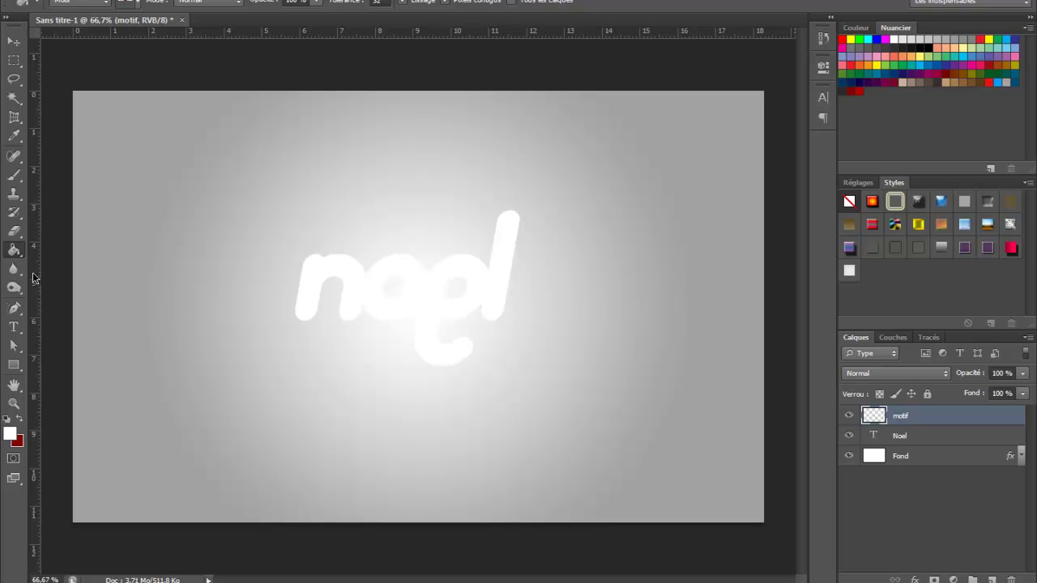
Fill the motif layer with the red stripe pattern using the Paint Bucket, then clip the layer to the Noel text.
{"action": "left_click", "coordinate": [65, 4]}
{"action": "left_click", "coordinate": [79, 26]}
{"action": "left_click", "coordinate": [79, 4]}
{"action": "left_click", "coordinate": [78, 28]}
{"action": "left_click", "coordinate": [122, 6]}
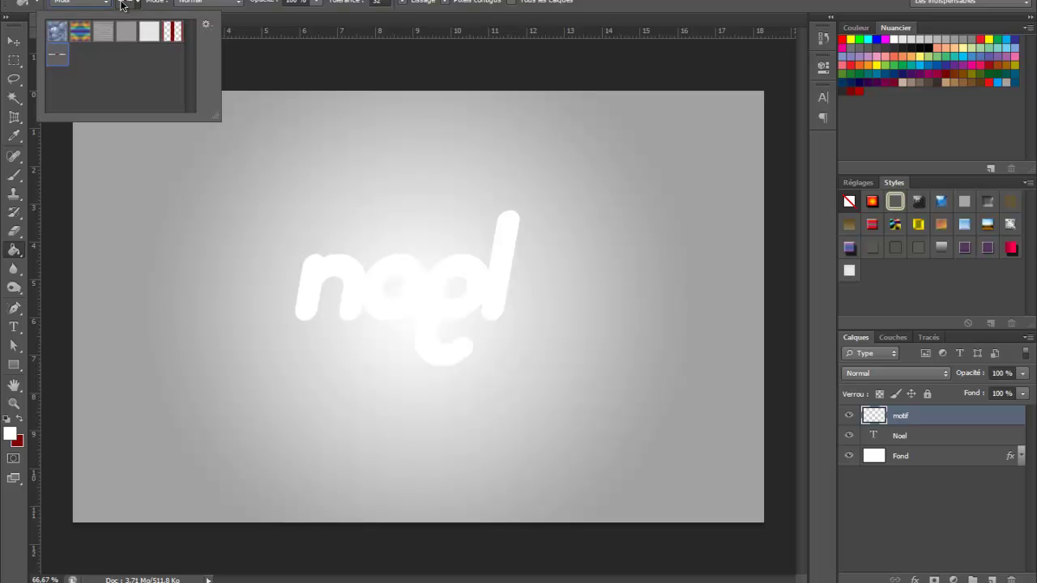
{"action": "left_click", "coordinate": [284, 63]}
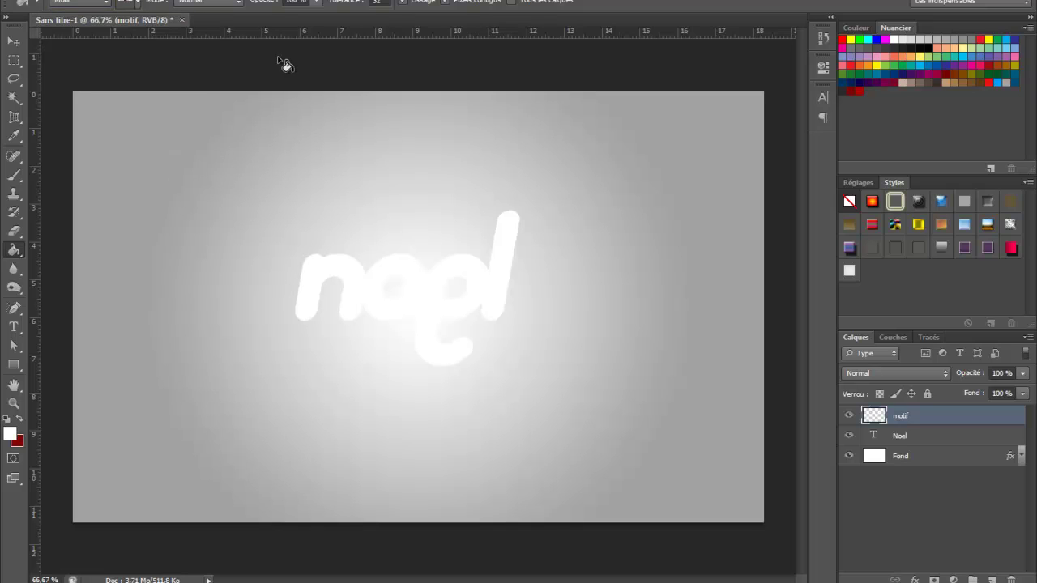
{"action": "left_click", "coordinate": [357, 226]}
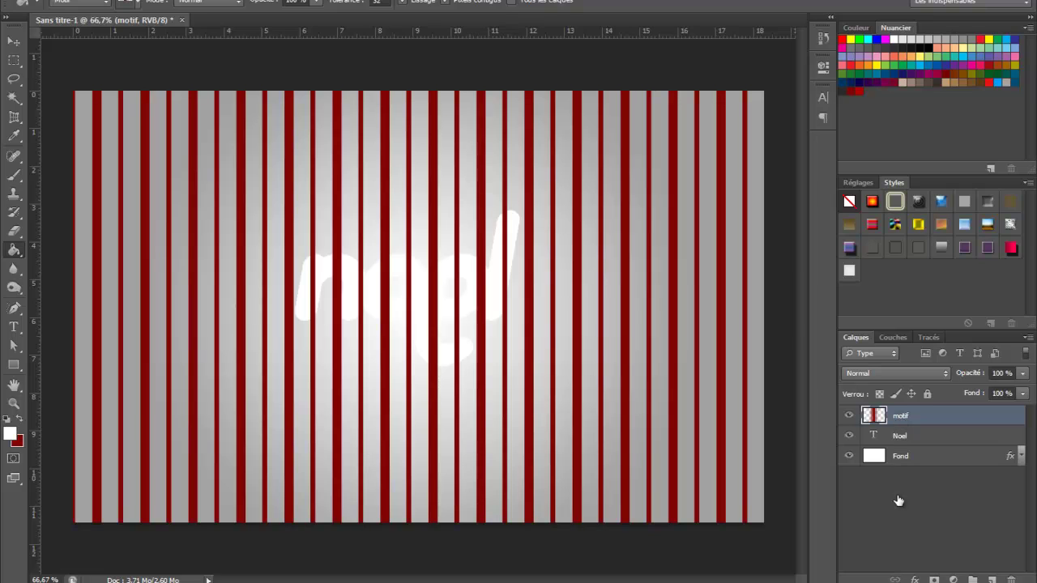
{"action": "left_click", "coordinate": [898, 422], "text": "alt"}
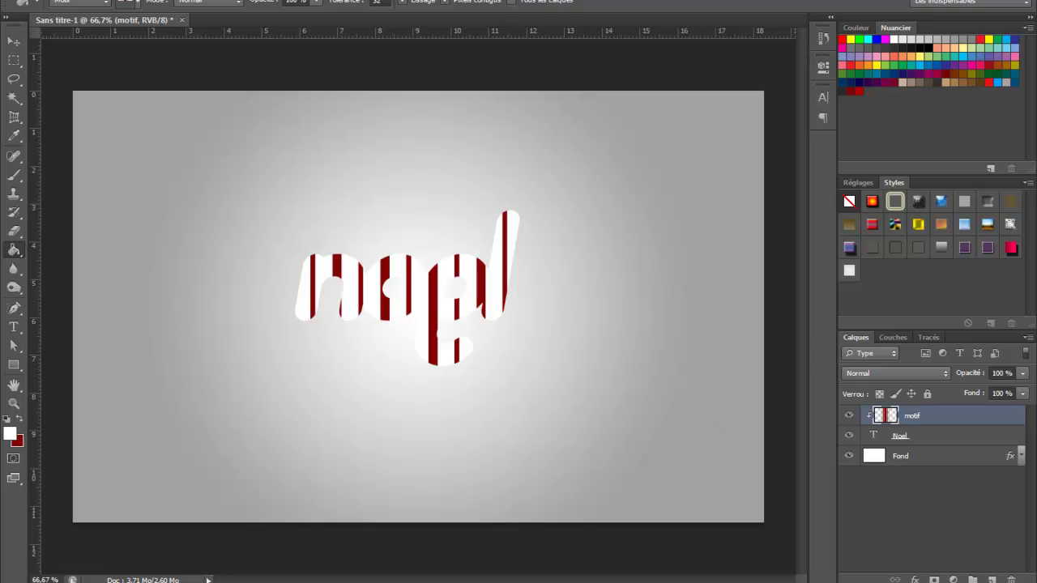
{"action": "left_click", "coordinate": [122, 2]}
{"action": "mouse_move", "coordinate": [81, 2]}
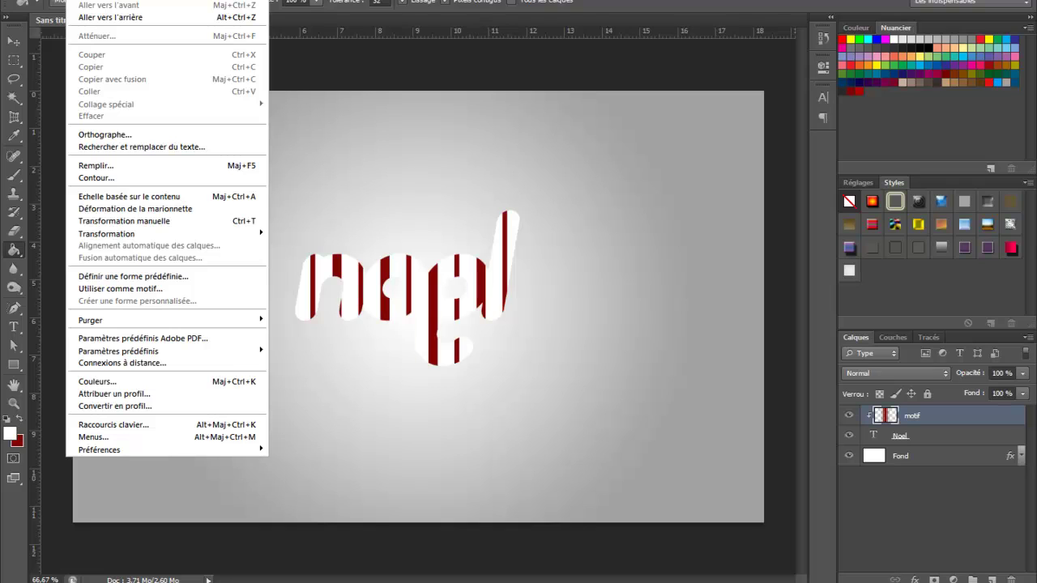
{"action": "mouse_move", "coordinate": [122, 2]}
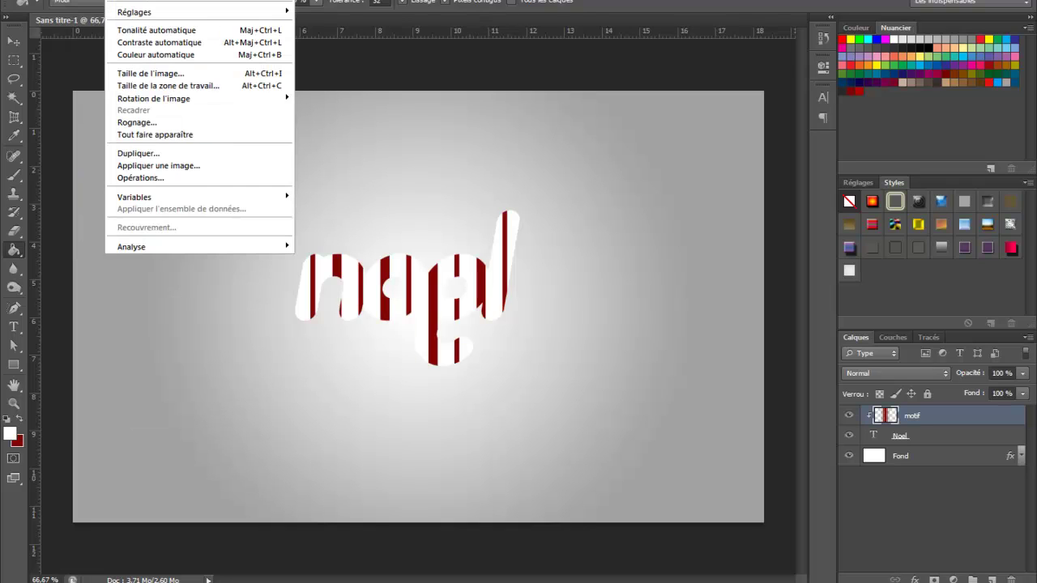
{"action": "mouse_move", "coordinate": [158, 2]}
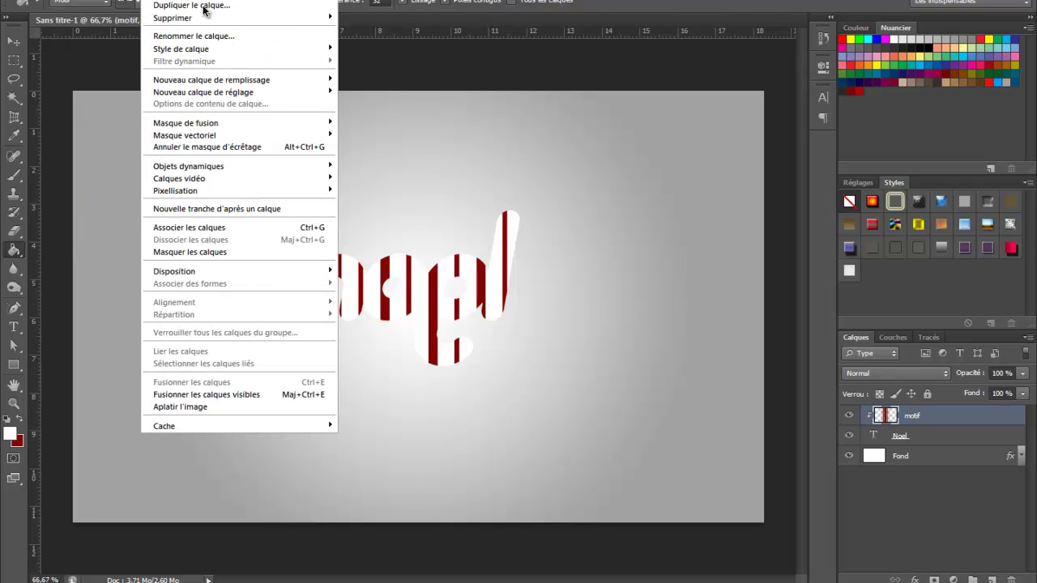
{"action": "mouse_move", "coordinate": [239, 162]}
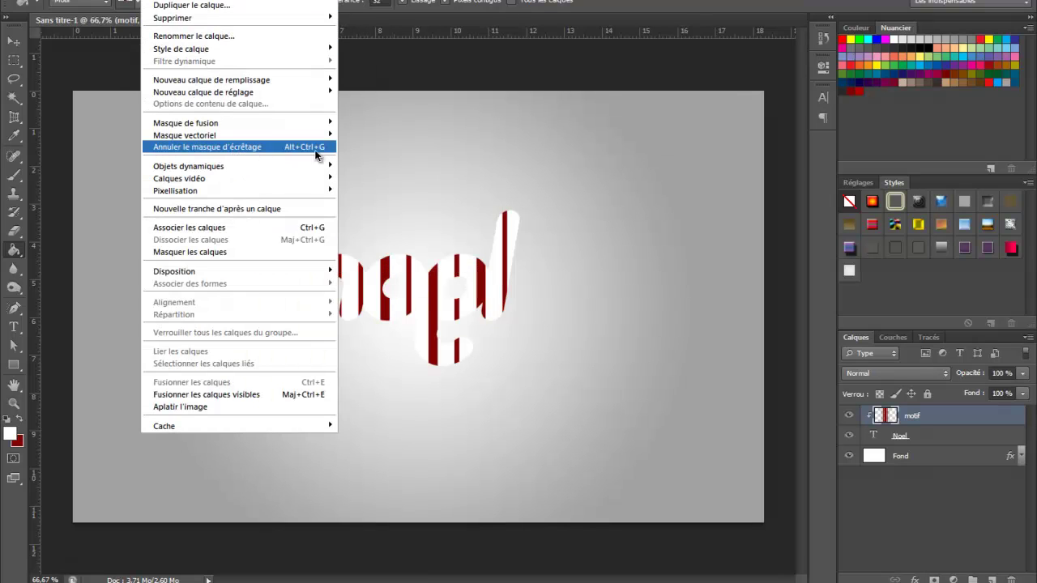
{"action": "left_click", "coordinate": [468, 95]}
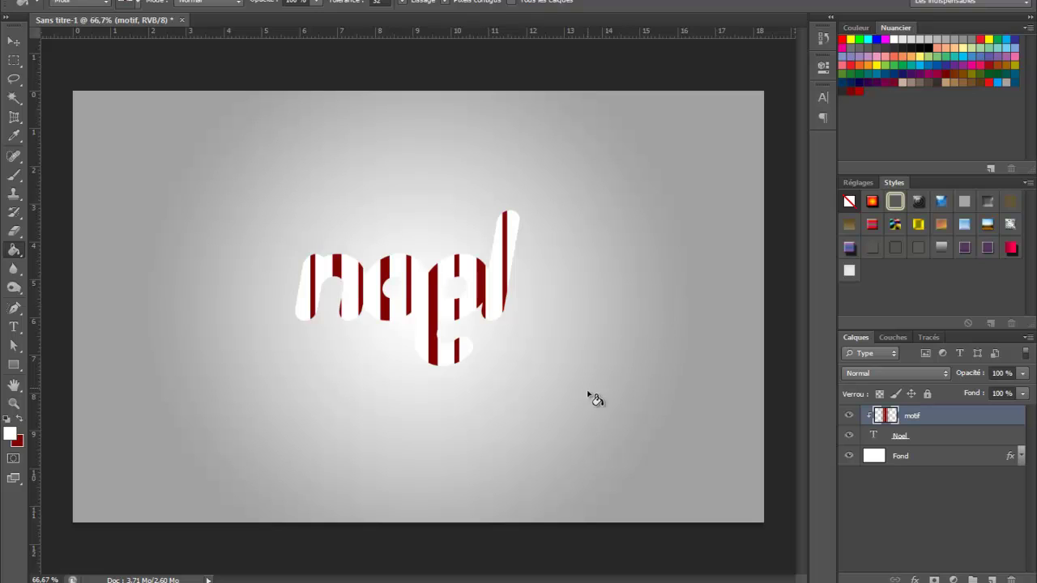
{"action": "key", "text": "v"}
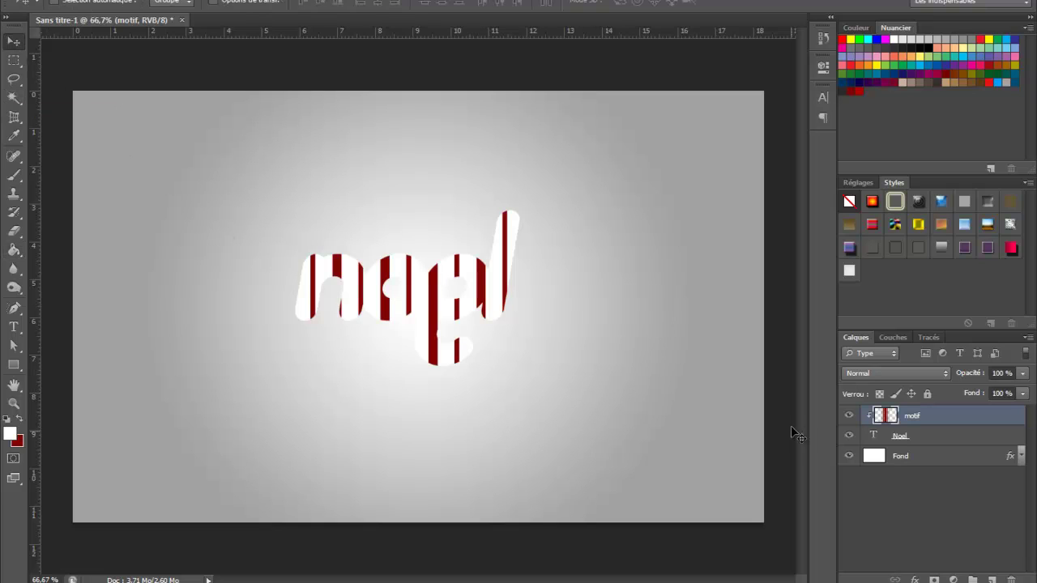
{"action": "right_click", "coordinate": [971, 422]}
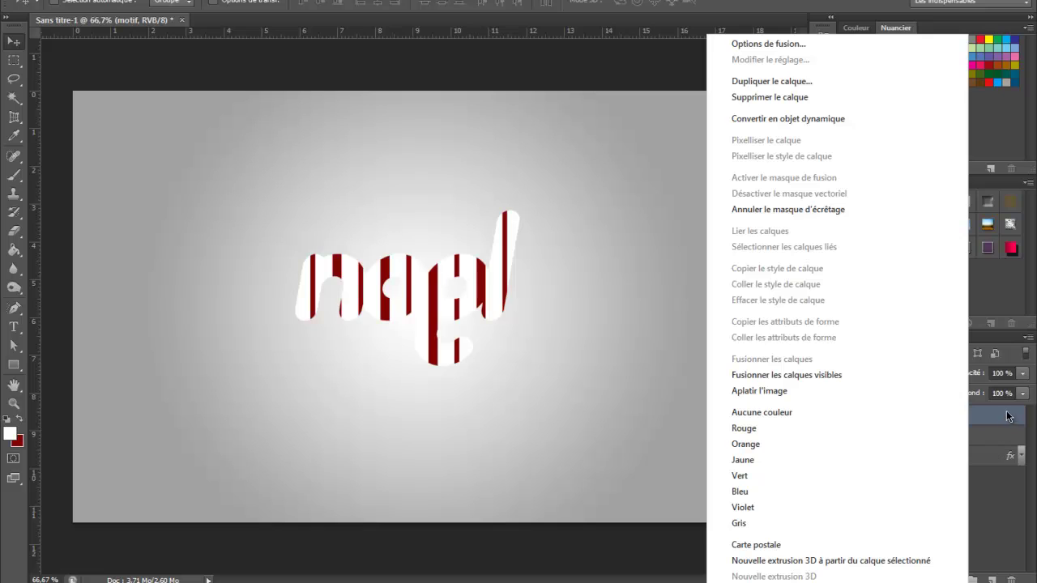
{"action": "left_click", "coordinate": [932, 44]}
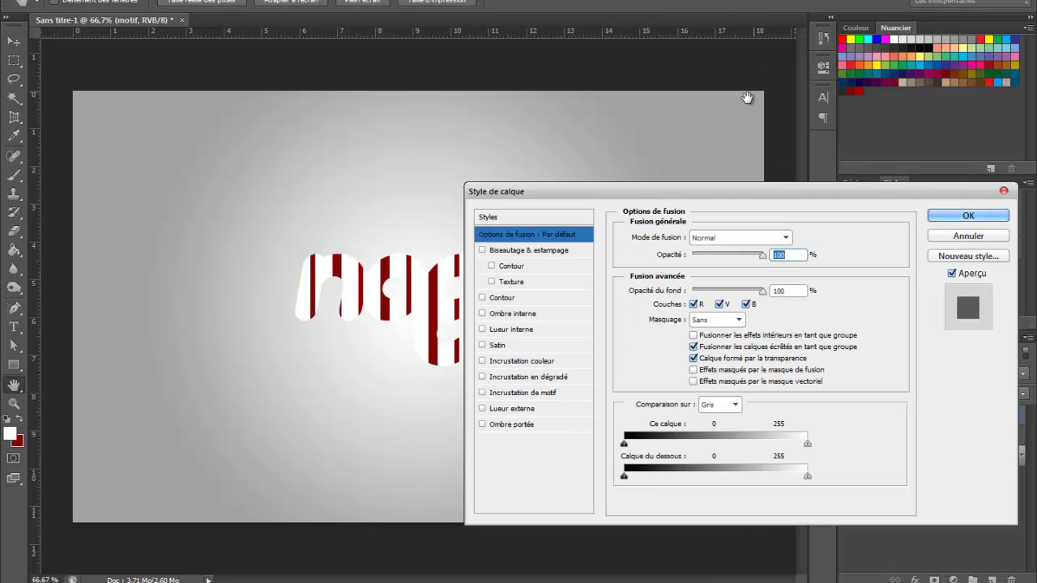
{"action": "left_click", "coordinate": [483, 298]}
{"action": "left_click", "coordinate": [502, 297]}
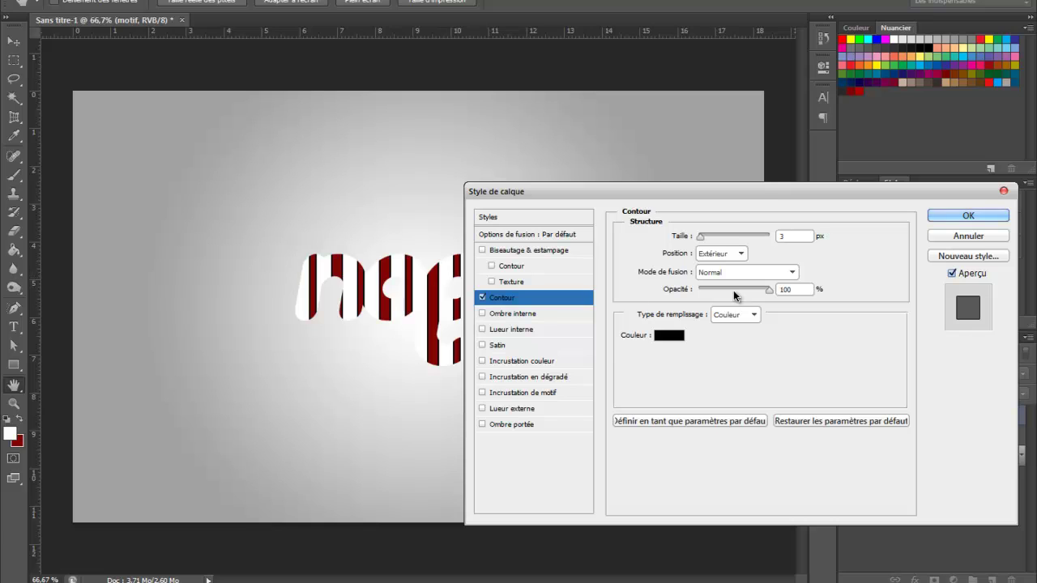
{"action": "left_click", "coordinate": [958, 236]}
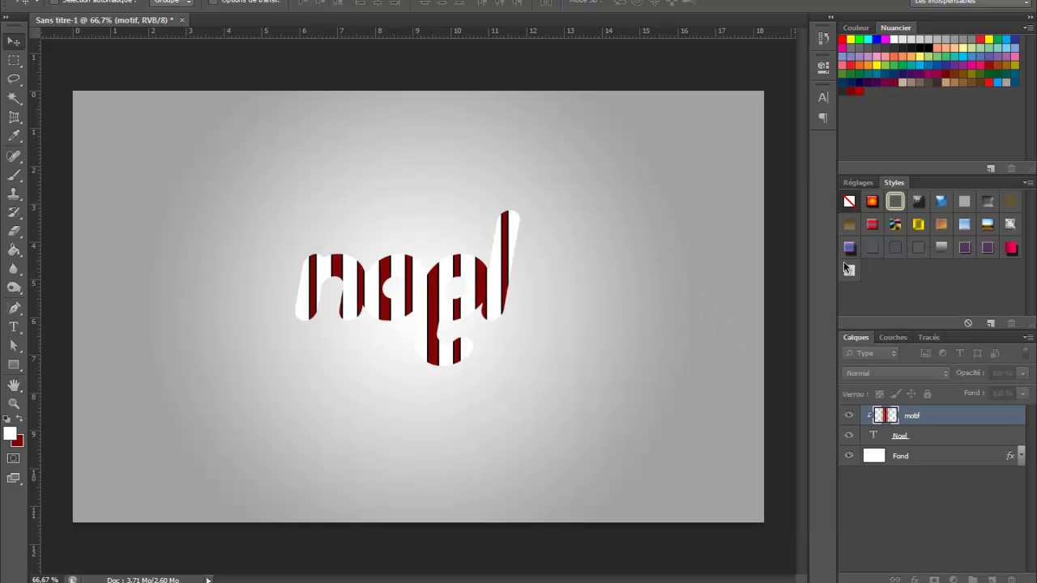
Rotate the motif layer's stripes about 56° clockwise and scale them to about 105% wide and 108% high, covering the Noel text.
{"action": "key", "text": "ctrl+t"}
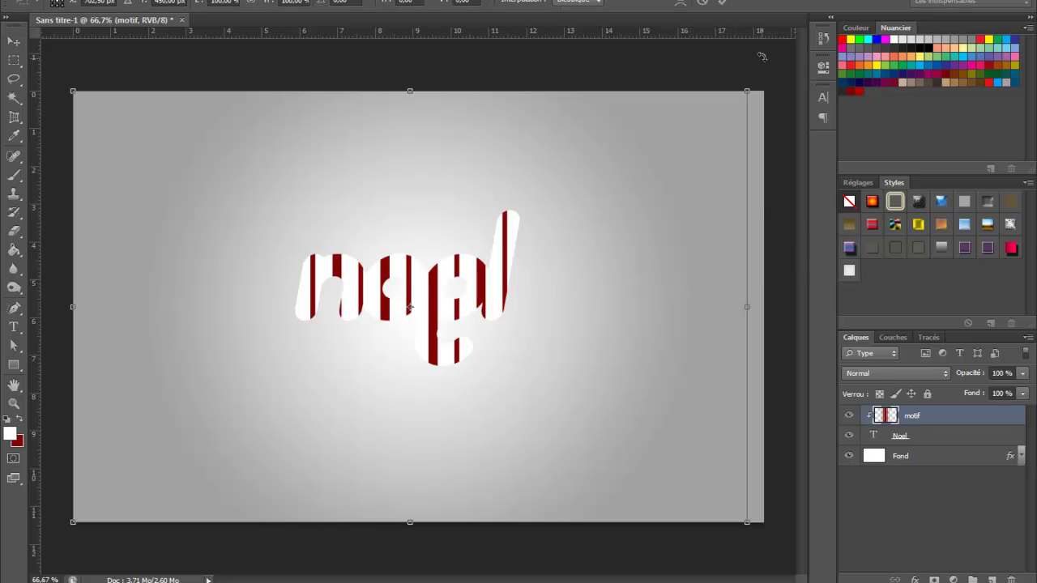
{"action": "left_click_drag", "start_coordinate": [777, 101], "coordinate": [778, 153]}
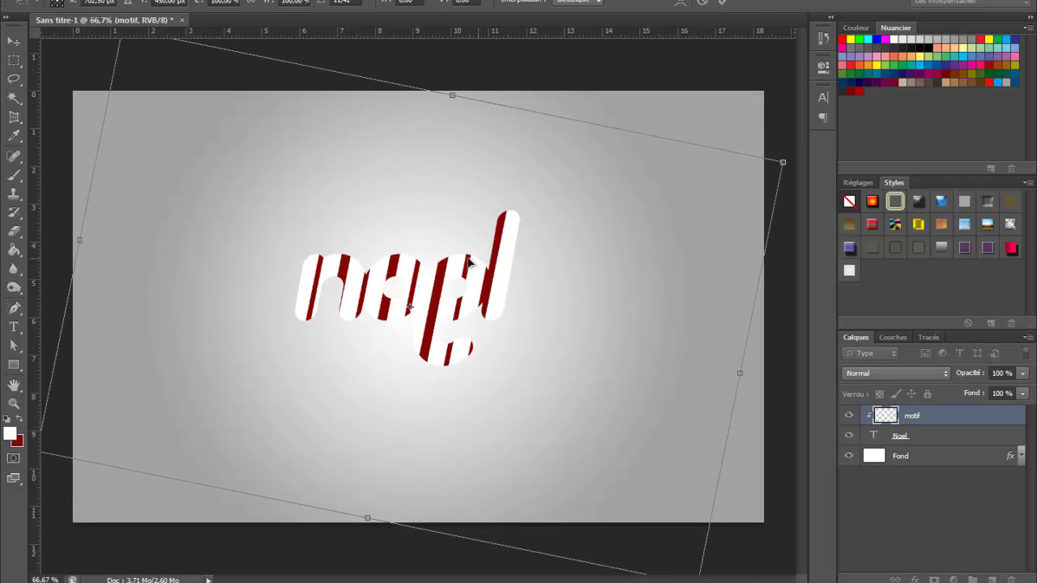
{"action": "left_click_drag", "start_coordinate": [461, 263], "coordinate": [443, 265]}
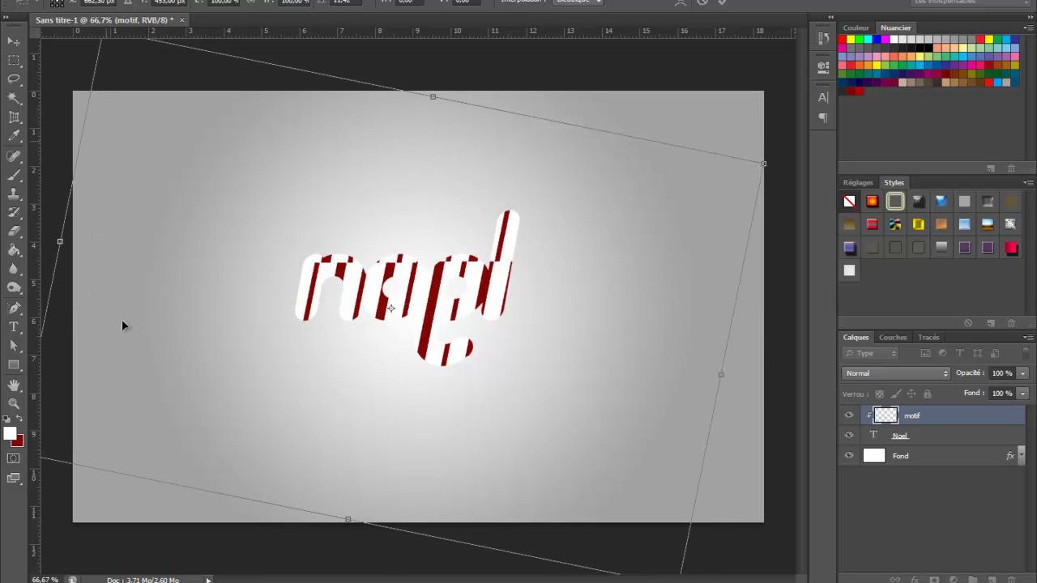
{"action": "left_click_drag", "start_coordinate": [775, 143], "coordinate": [801, 136]}
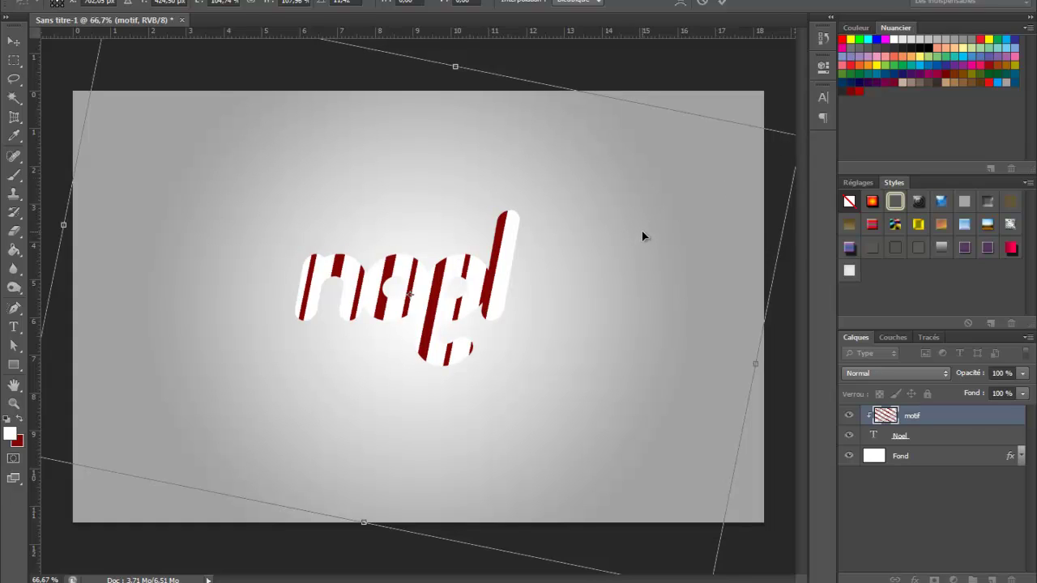
{"action": "left_click_drag", "start_coordinate": [709, 72], "coordinate": [738, 87]}
{"action": "left_click_drag", "start_coordinate": [788, 110], "coordinate": [710, 382]}
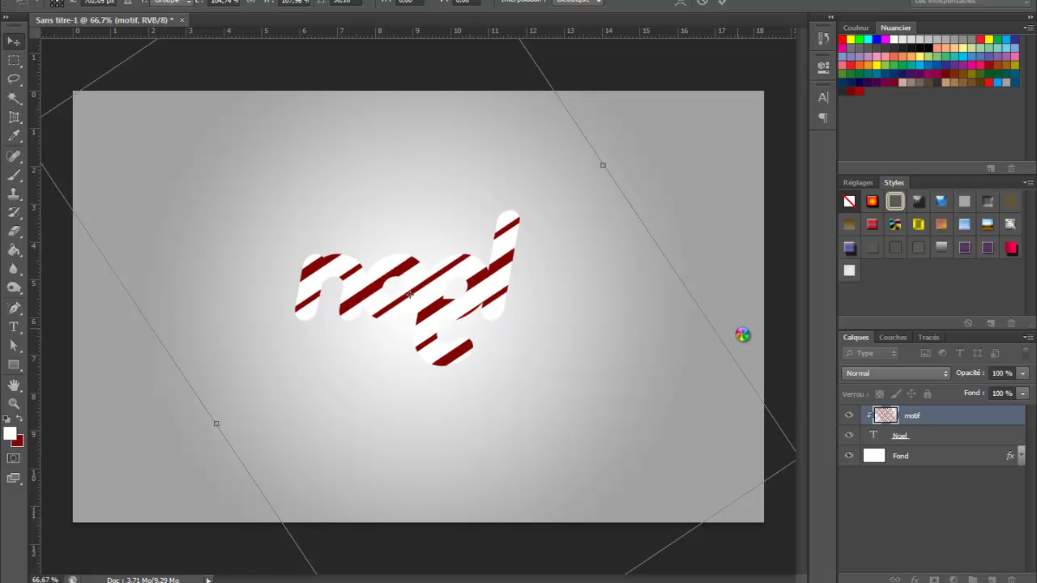
{"action": "key", "text": "Return"}
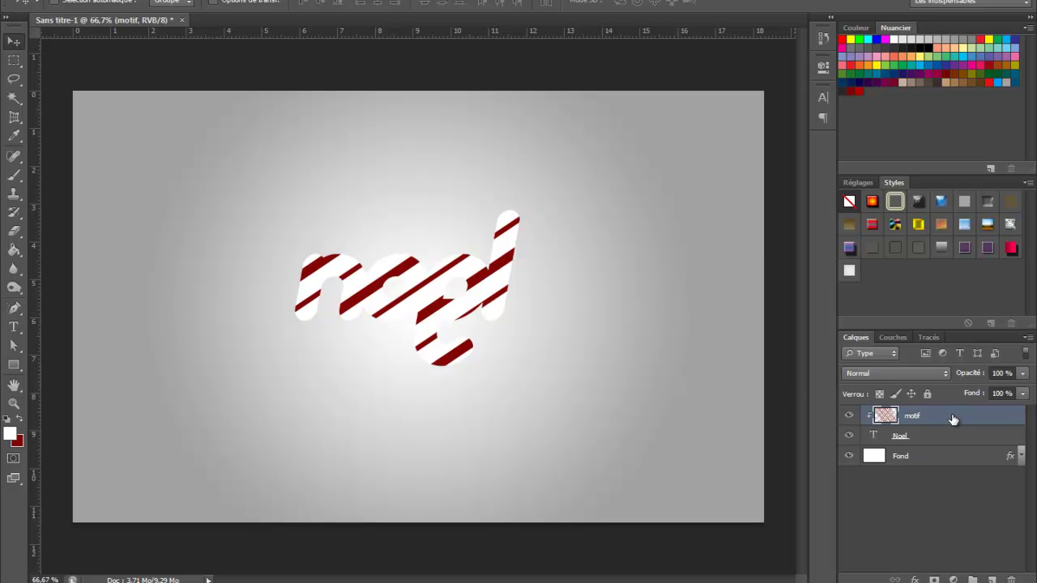
Add a 2 px outer stroke in colour fe6161 to the motif layer's style.
{"action": "right_click", "coordinate": [948, 418]}
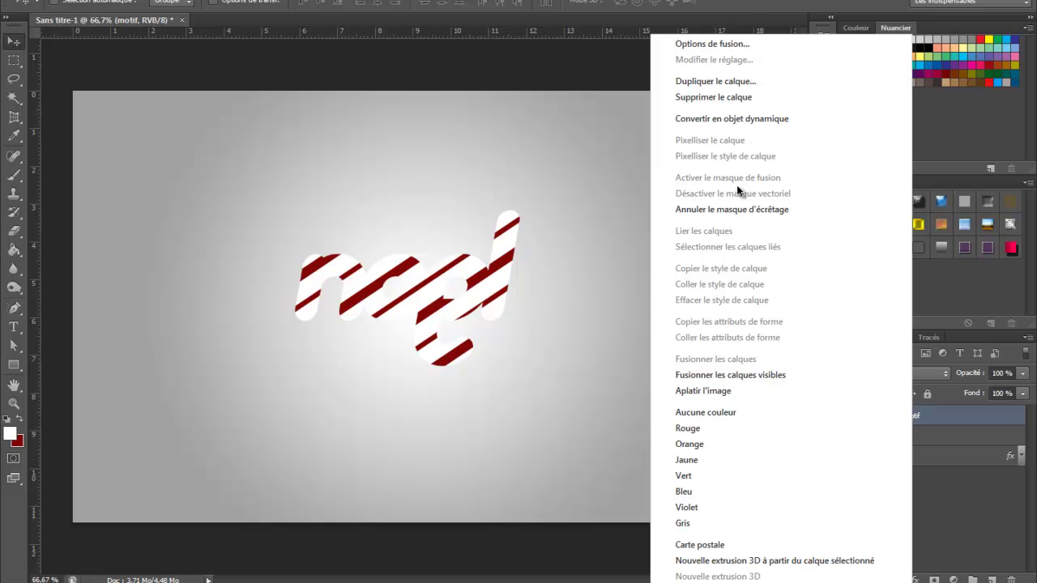
{"action": "left_click", "coordinate": [712, 44]}
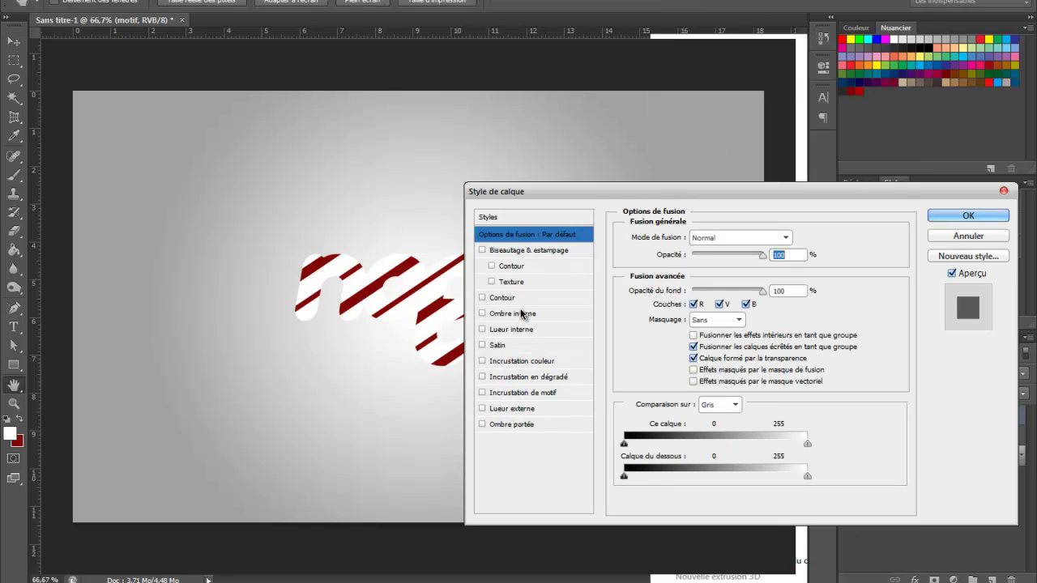
{"action": "left_click", "coordinate": [483, 297]}
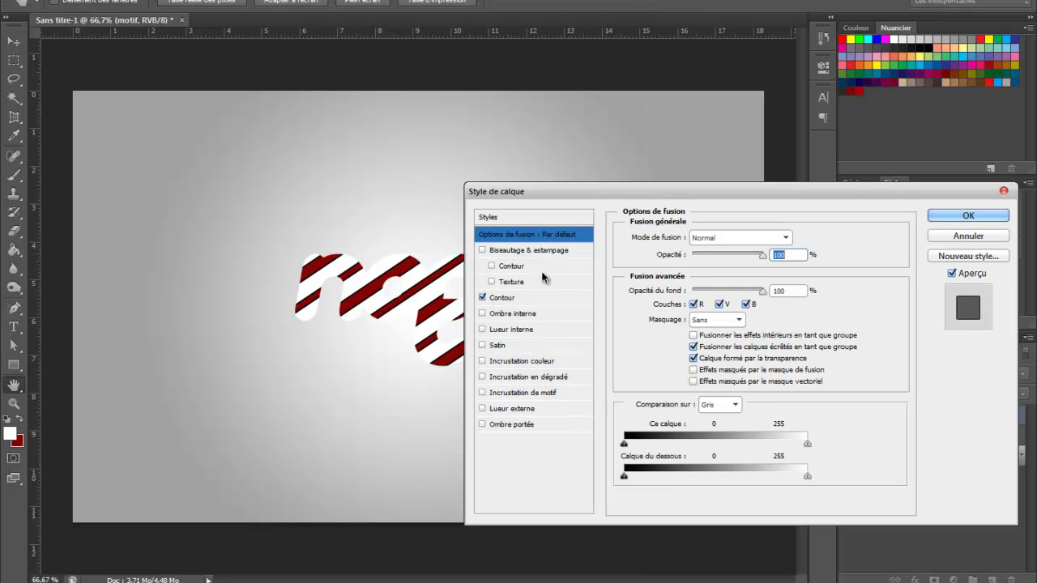
{"action": "left_click", "coordinate": [499, 300]}
{"action": "left_click", "coordinate": [542, 295]}
{"action": "type", "text": "2"}
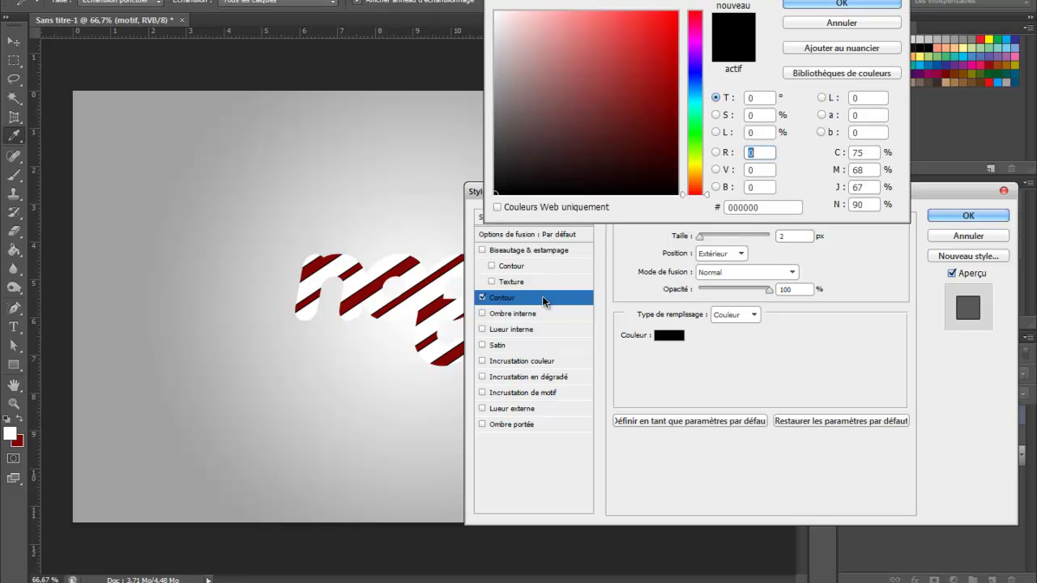
{"action": "key", "text": "Tab"}
{"action": "type", "text": "fe"}
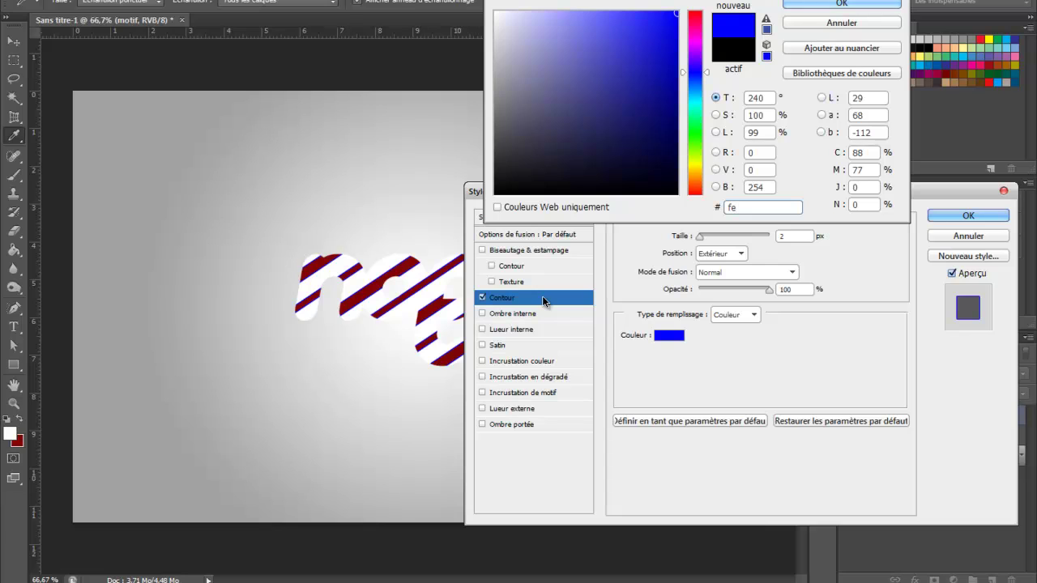
{"action": "type", "text": "6161"}
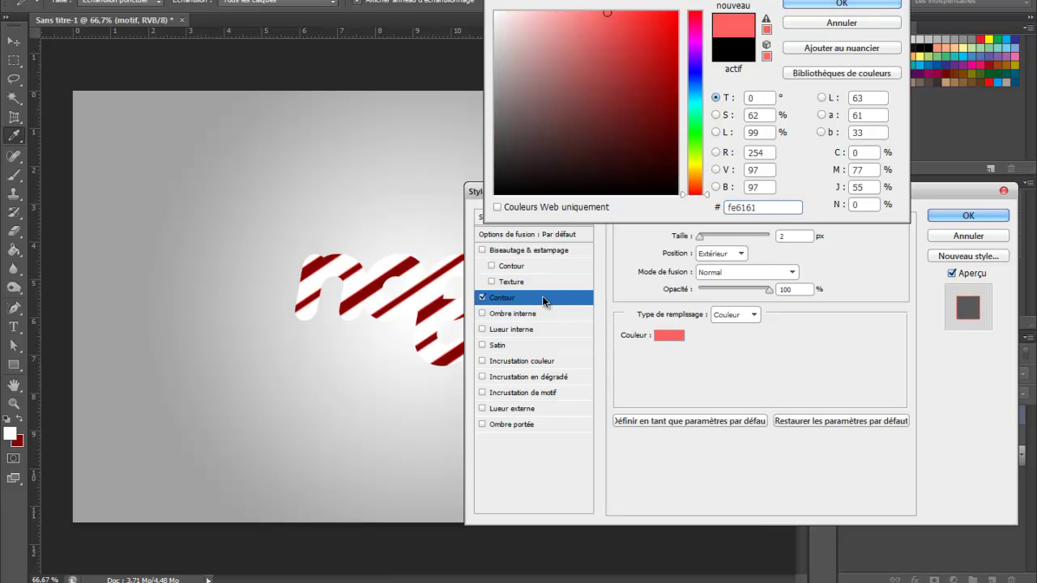
{"action": "key", "text": "Return"}
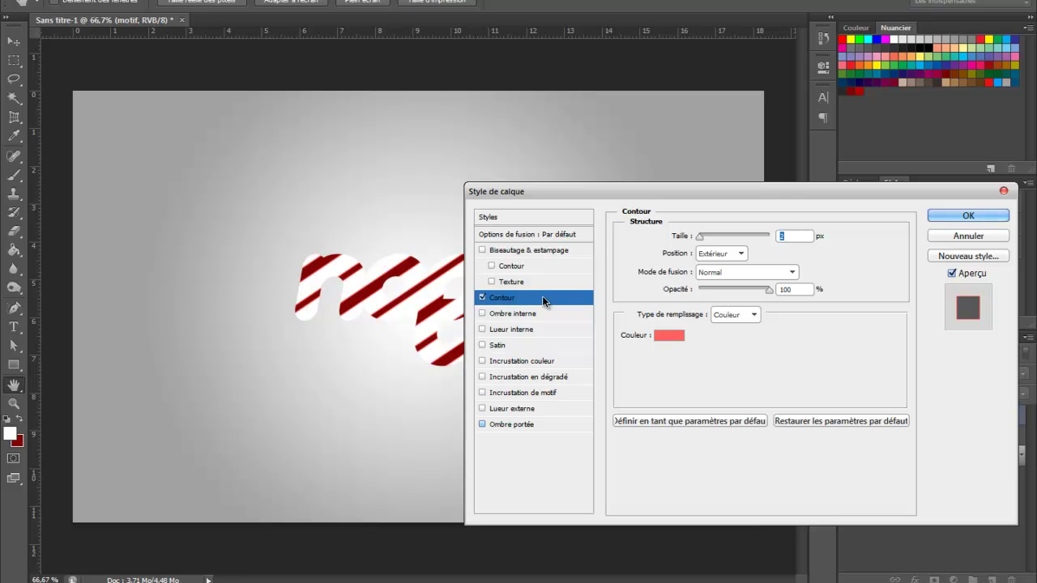
Add a drop shadow in colour f10505 to the motif layer's style, keeping the Multiply (Produit) blend mode.
{"action": "left_click", "coordinate": [482, 424]}
{"action": "left_click", "coordinate": [512, 424]}
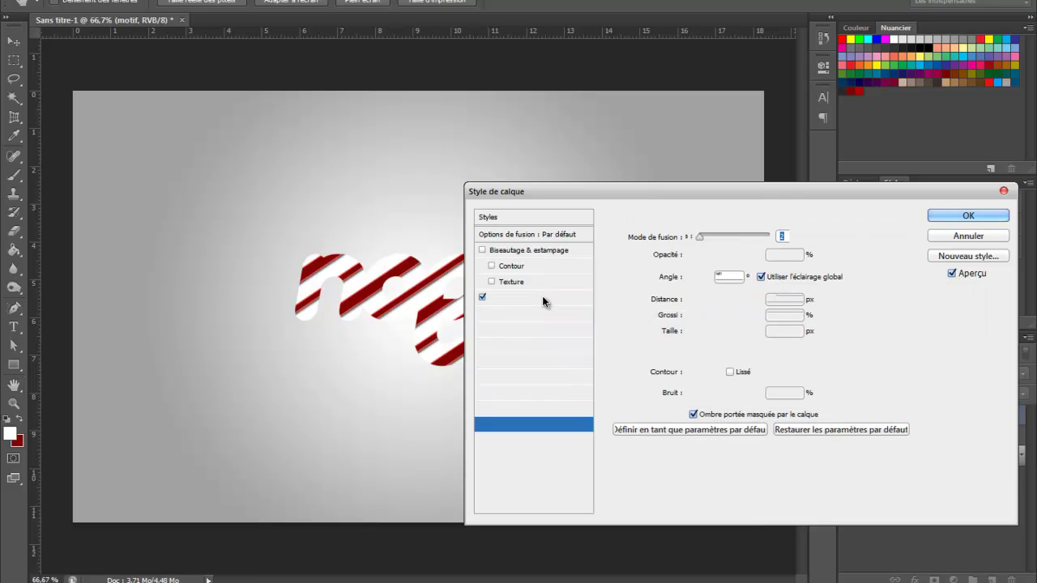
{"action": "key", "text": "shift+Tab"}
{"action": "key", "text": "shift+Tab"}
{"action": "key", "text": "shift+Tab"}
{"action": "key", "text": "shift+Tab"}
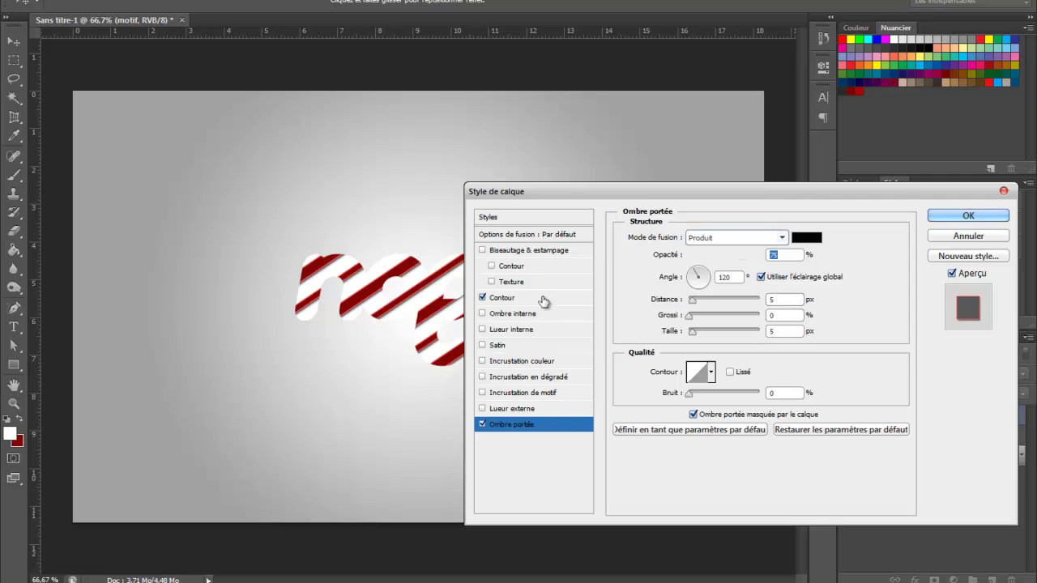
{"action": "key", "text": "Tab"}
{"action": "key", "text": "Tab"}
{"action": "key", "text": "Tab"}
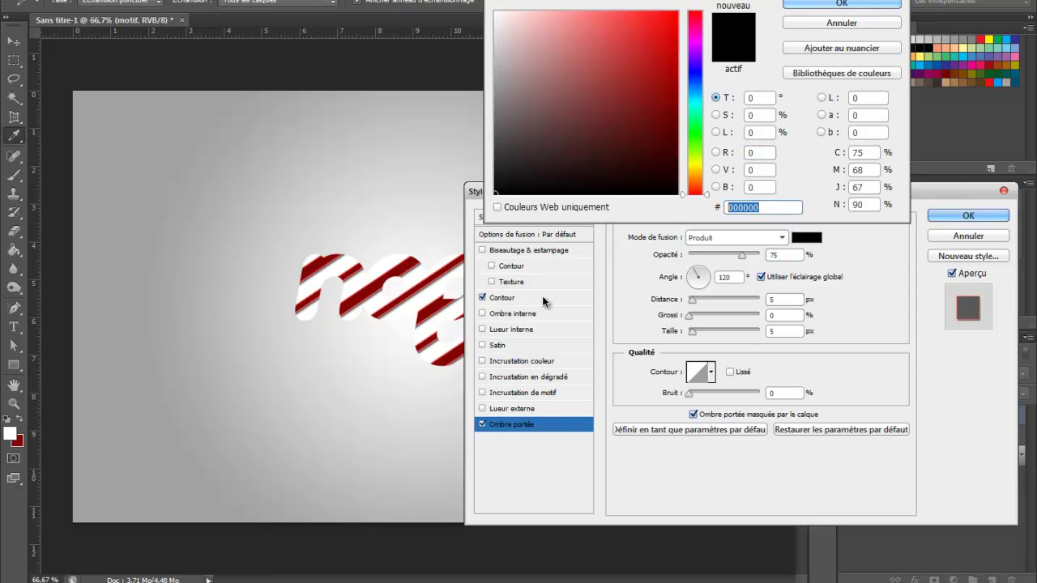
{"action": "type", "text": "f1"}
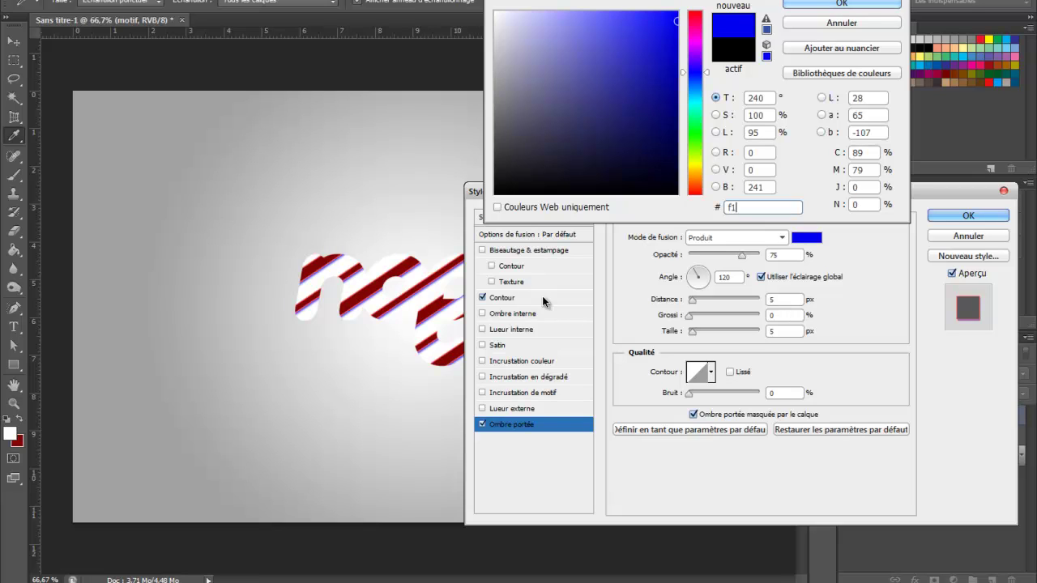
{"action": "type", "text": "0505"}
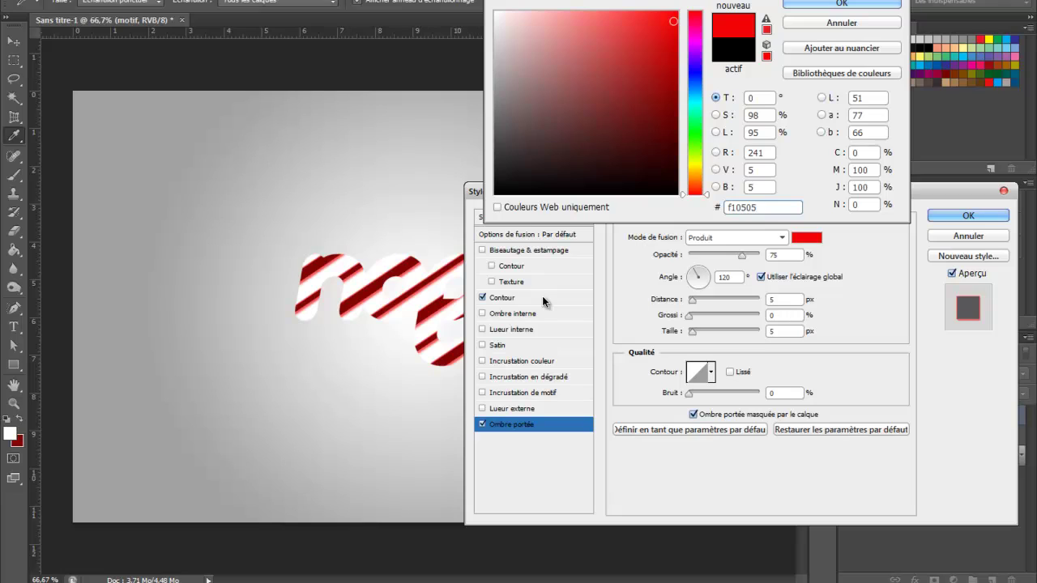
{"action": "key", "text": "Return"}
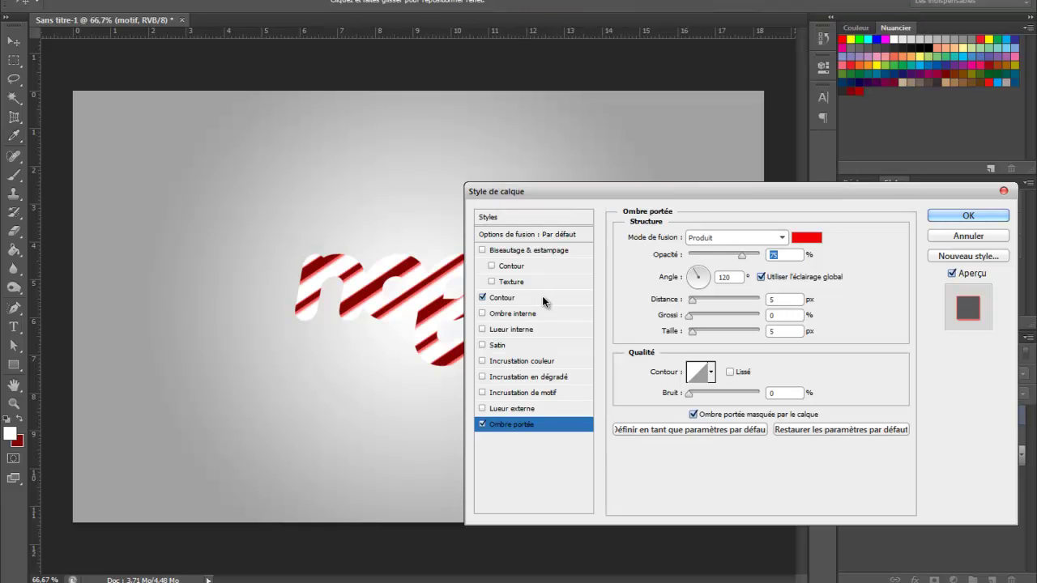
Set the motif layer's drop shadow to 70% opacity, 18 px distance, 45% spread and 1 px size.
{"action": "type", "text": "70"}
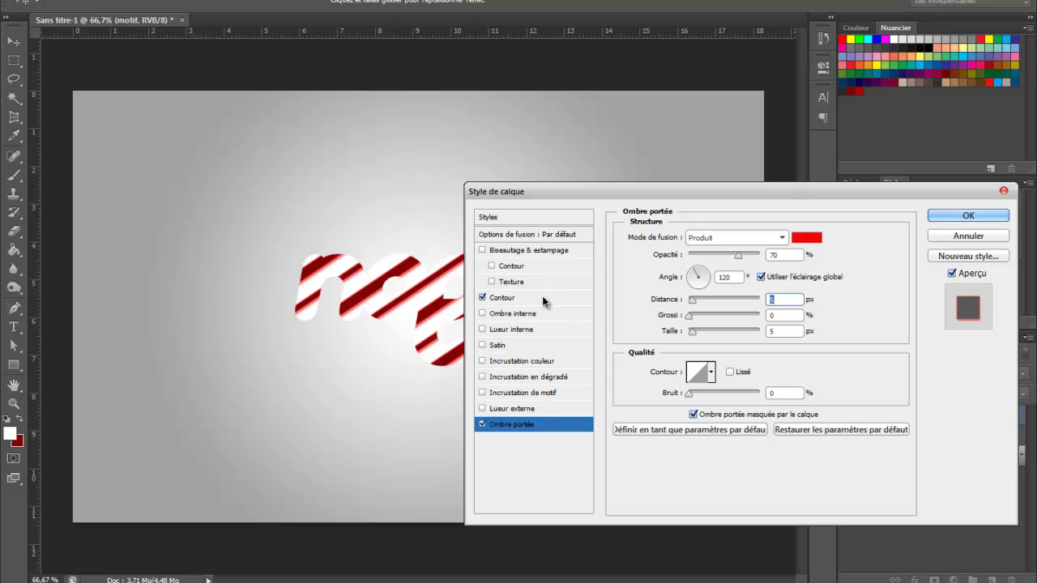
{"action": "type", "text": "18"}
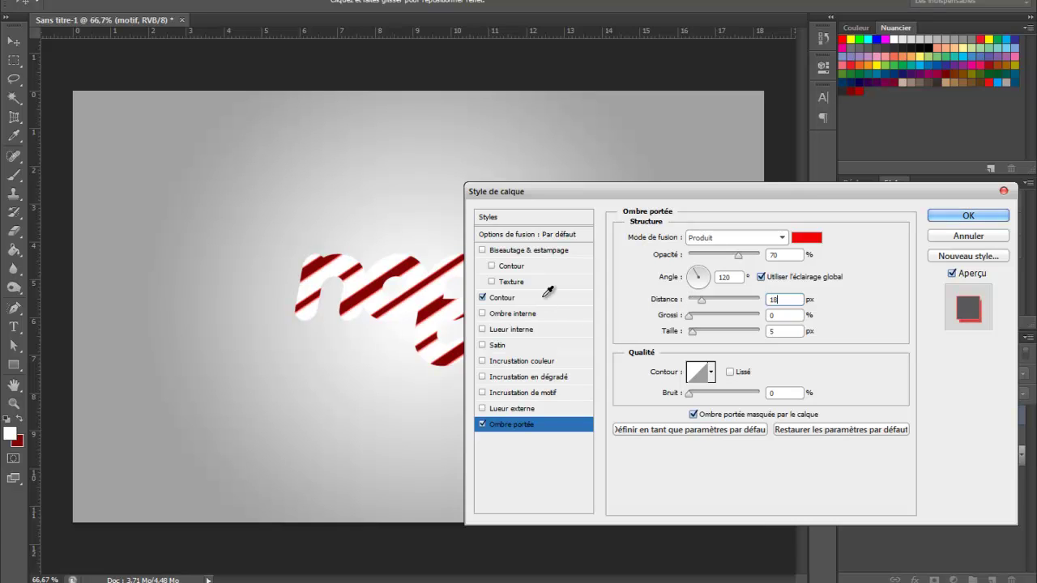
{"action": "key", "text": "Tab"}
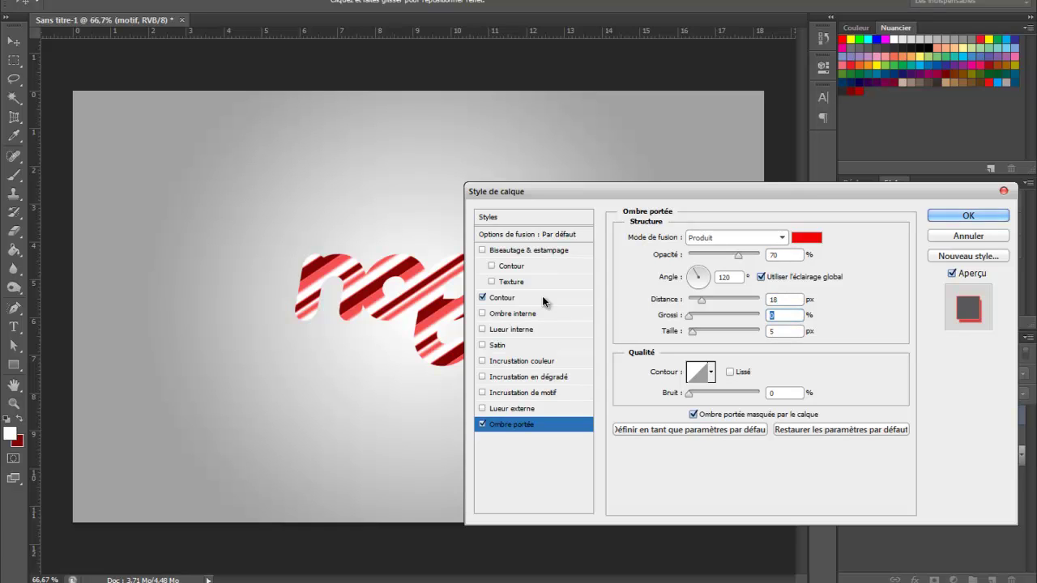
{"action": "type", "text": "45"}
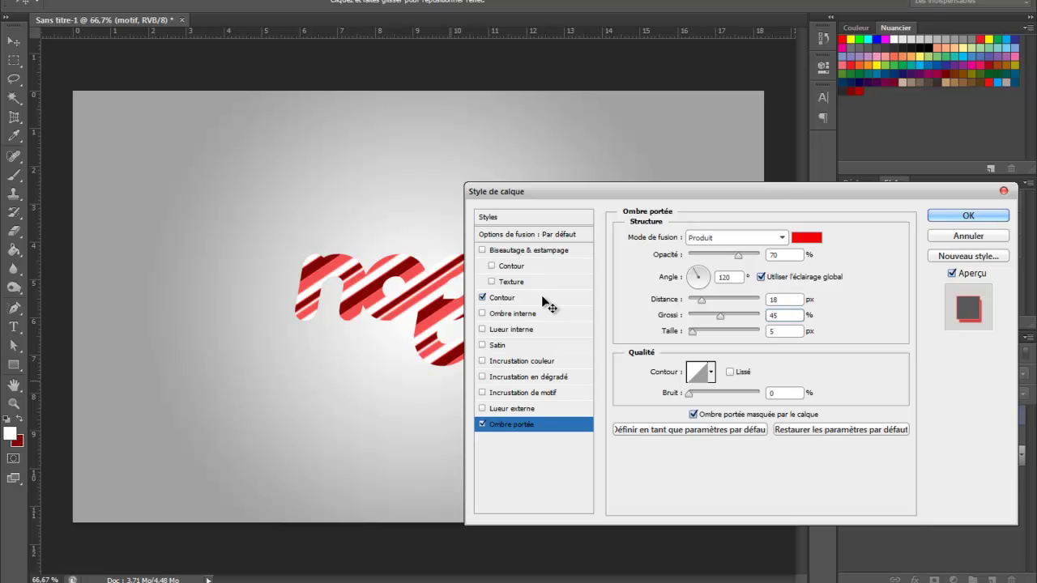
{"action": "key", "text": "Tab"}
{"action": "type", "text": "1"}
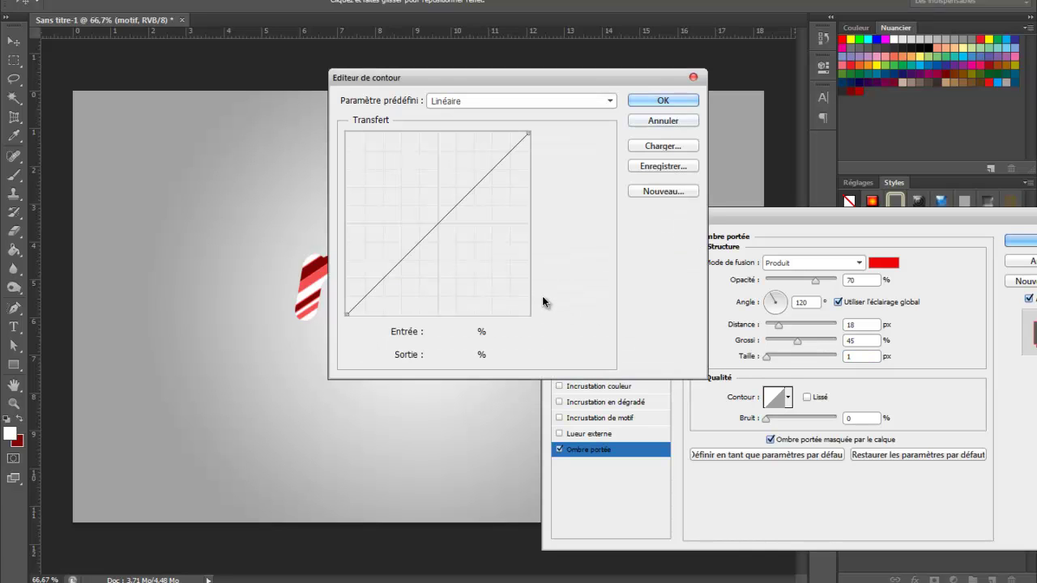
{"action": "key", "text": "Escape"}
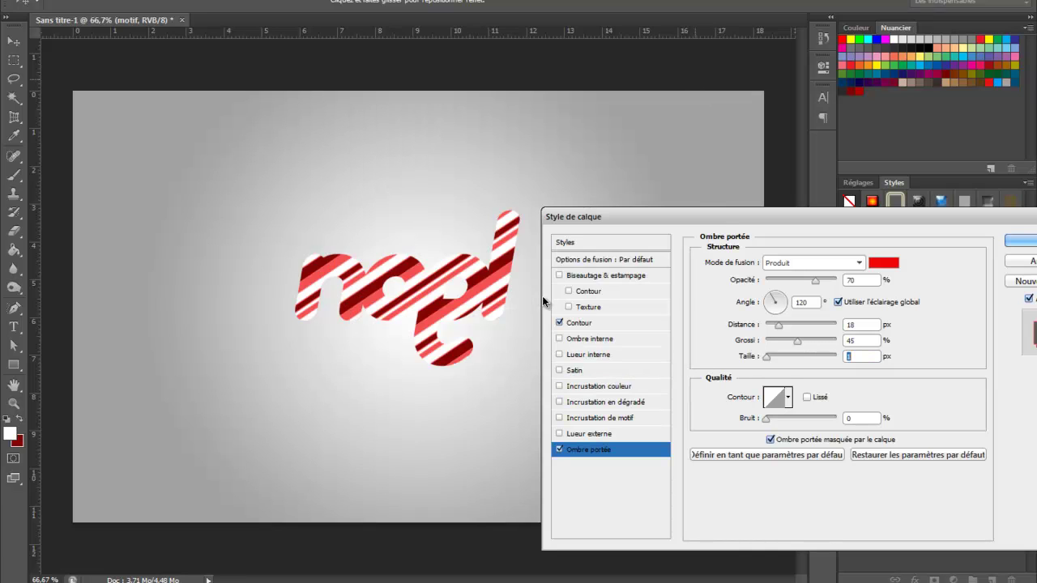
Choose the second preset contour, a single rounded peak, for the motif layer's drop shadow.
{"action": "left_click", "coordinate": [789, 398]}
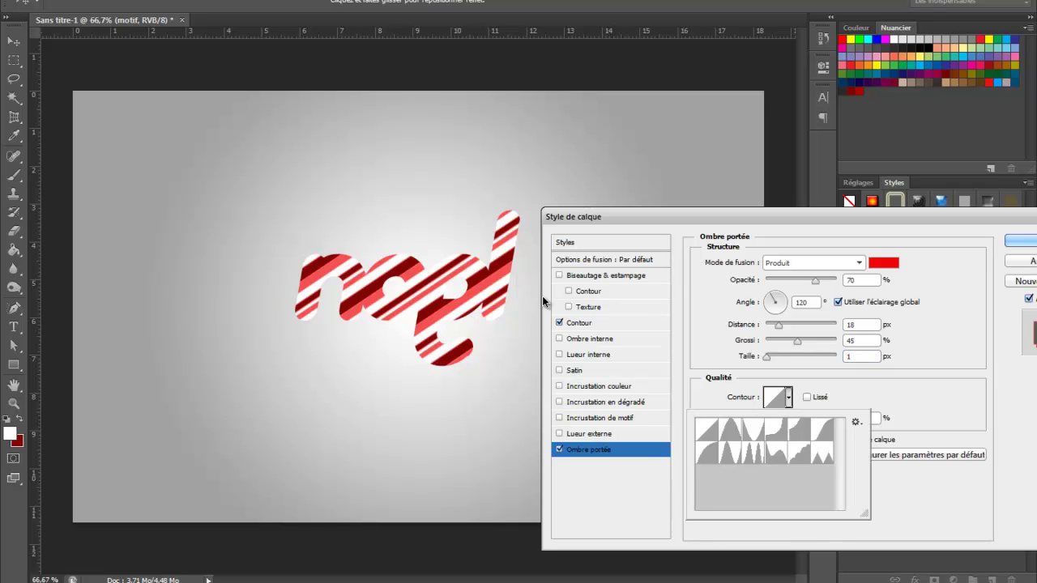
{"action": "key", "text": "Right"}
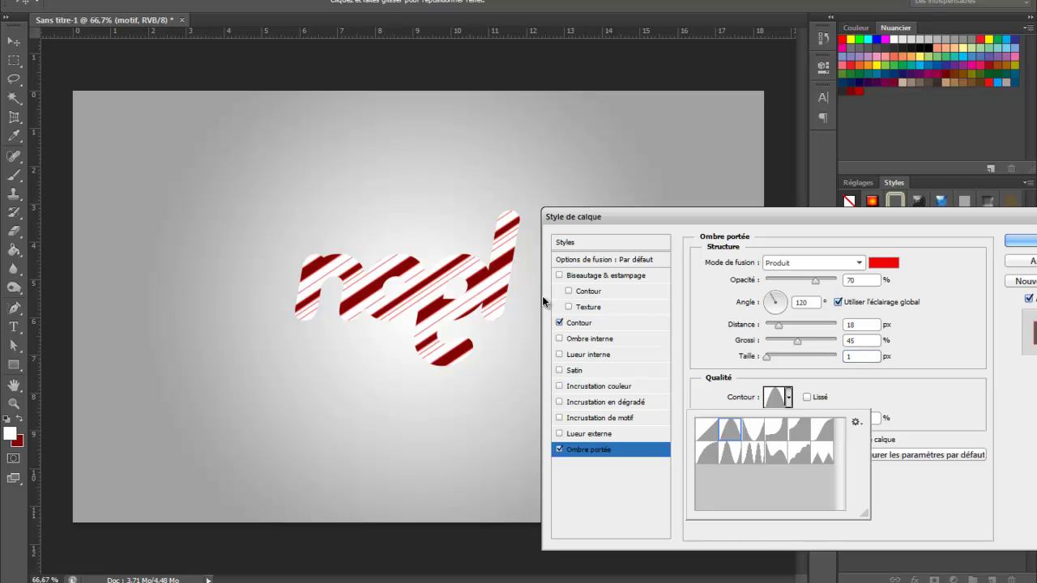
{"action": "key", "text": "Return"}
Set the motif layer's drop shadow distance to 1 px and its size to 18 px.
{"action": "type", "text": "12"}
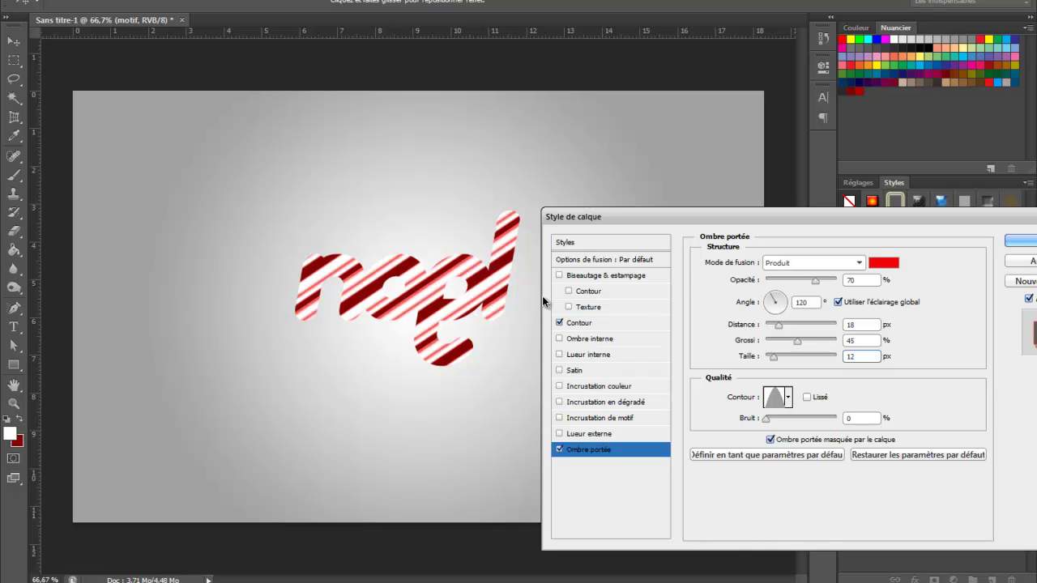
{"action": "key", "text": "shift+Tab"}
{"action": "key", "text": "shift+Tab"}
{"action": "type", "text": "1"}
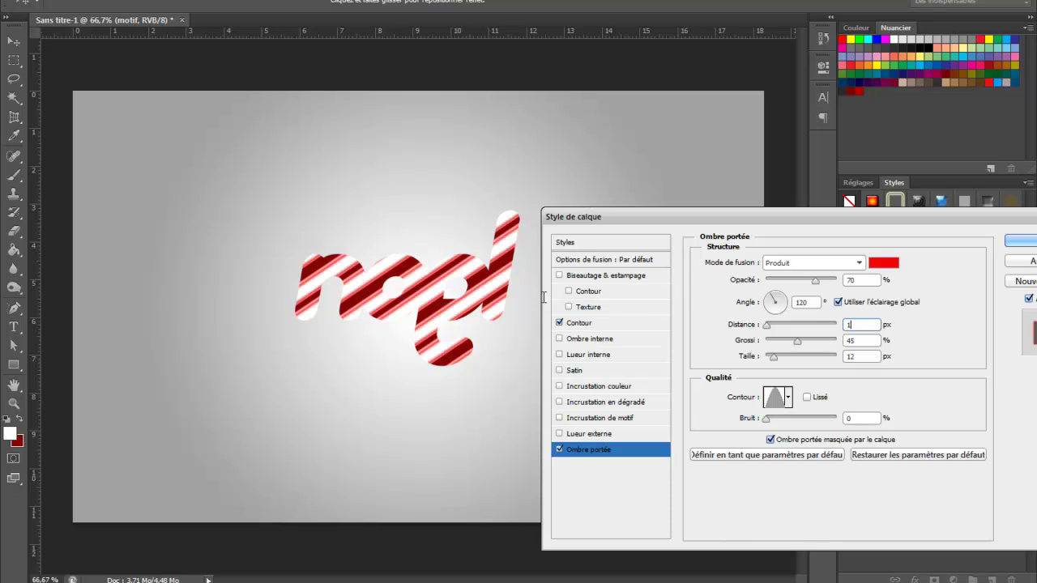
{"action": "key", "text": "Tab"}
{"action": "key", "text": "Tab"}
{"action": "type", "text": "18"}
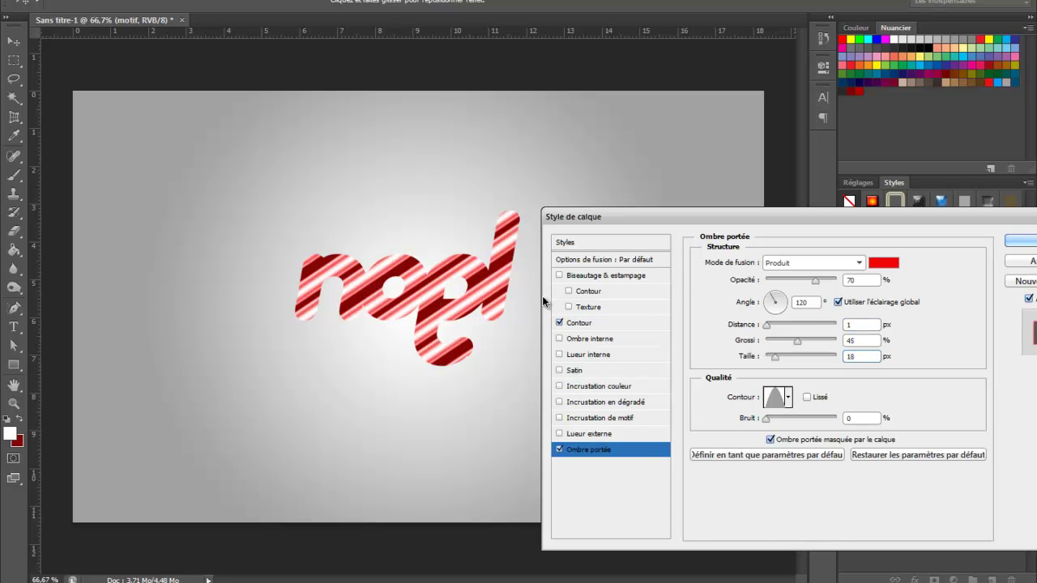
Try drop shadow sizes of 1 px and 5 px on the motif layer.
{"action": "key", "text": "BackSpace"}
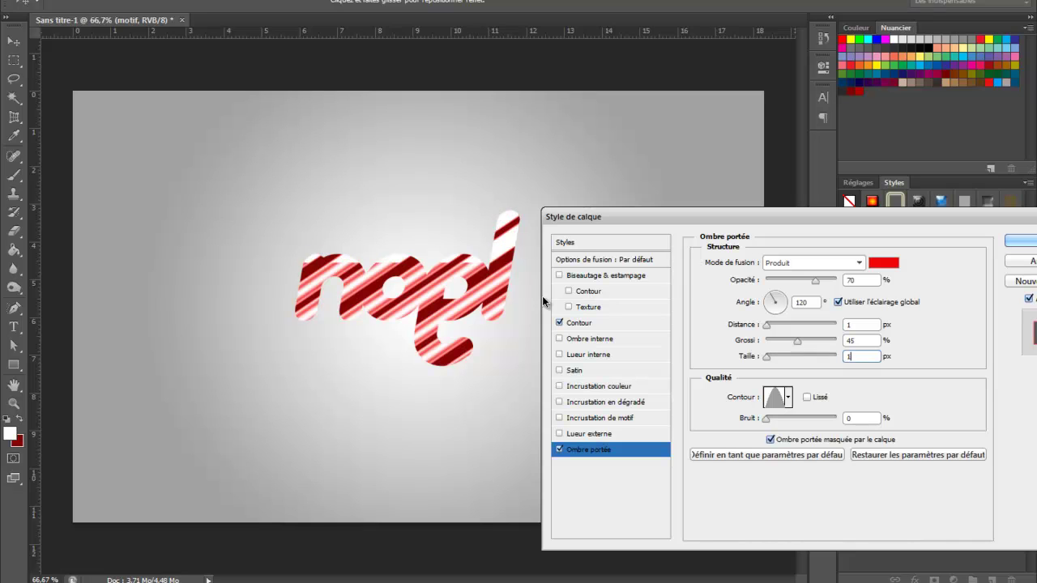
{"action": "key", "text": "shift+Tab"}
{"action": "key", "text": "shift+Tab"}
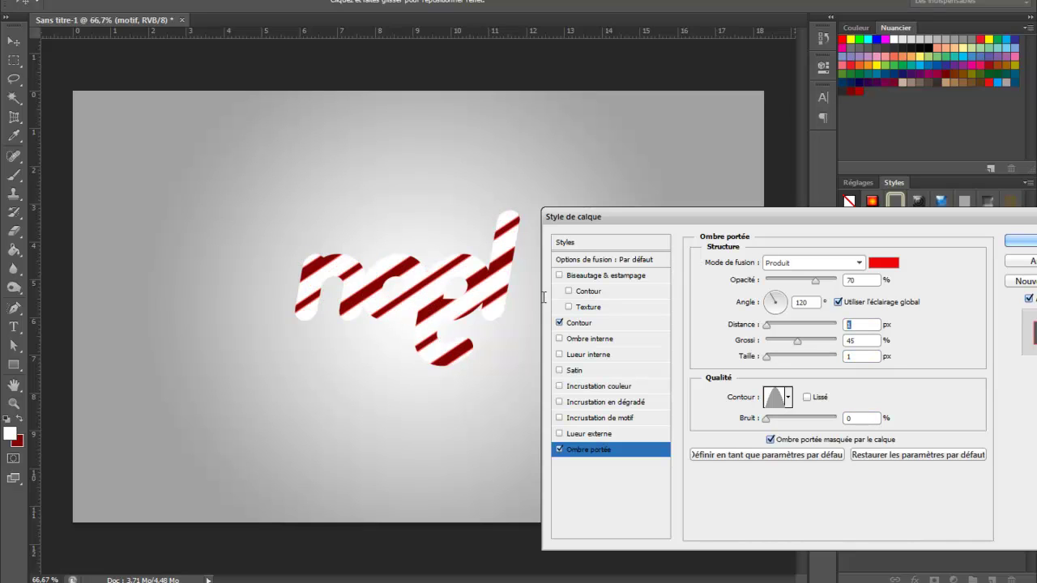
{"action": "key", "text": "Tab"}
{"action": "key", "text": "Tab"}
{"action": "type", "text": "5"}
{"action": "key", "text": "shift+Tab"}
{"action": "key", "text": "shift+Tab"}
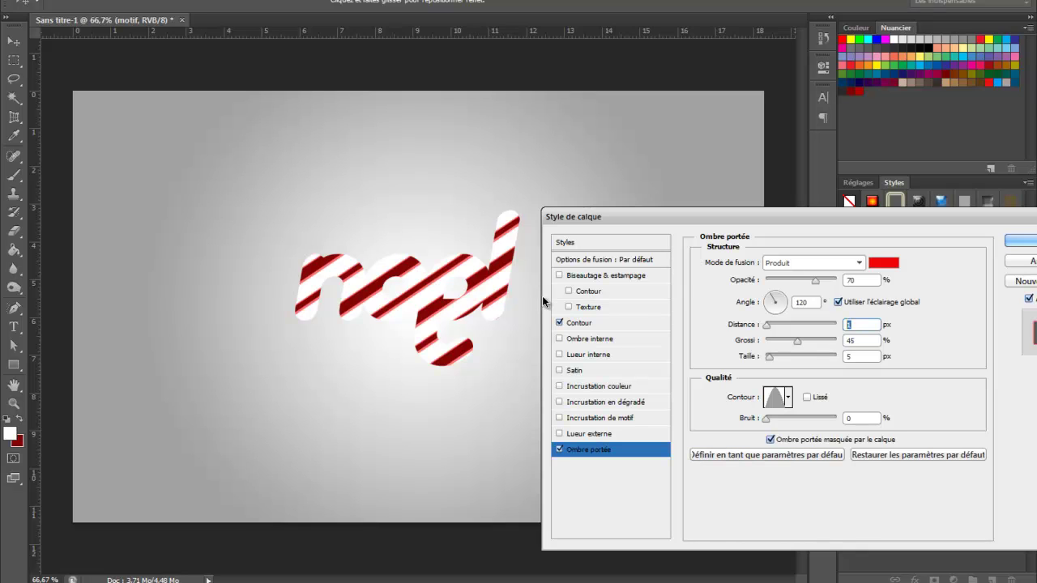
Set the drop shadow size to 18 px, leave its contour without smoothing, and apply the motif layer's style.
{"action": "key", "text": "Tab"}
{"action": "key", "text": "Tab"}
{"action": "type", "text": "18"}
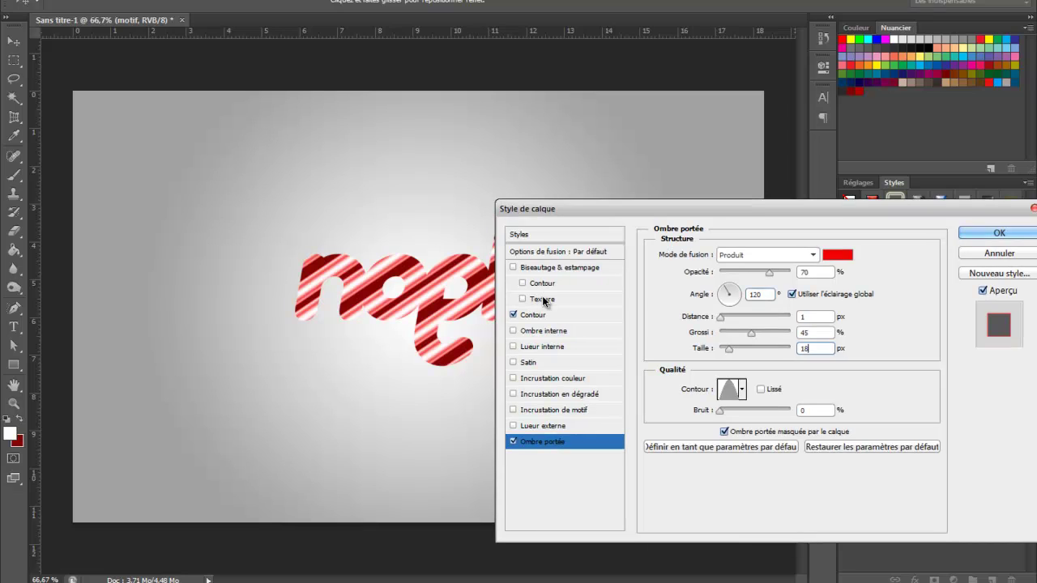
{"action": "left_click", "coordinate": [761, 389]}
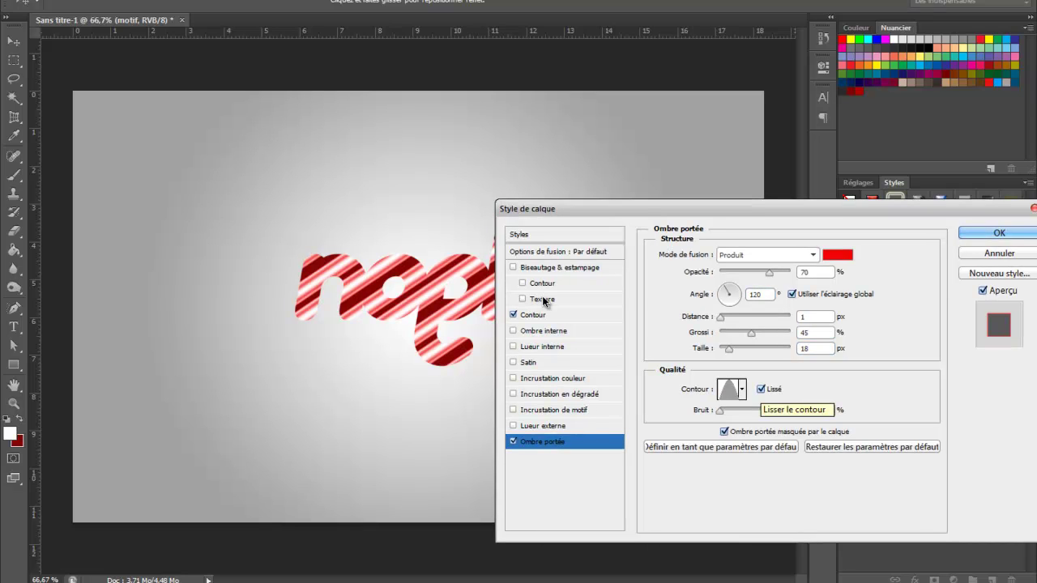
{"action": "left_click", "coordinate": [761, 389]}
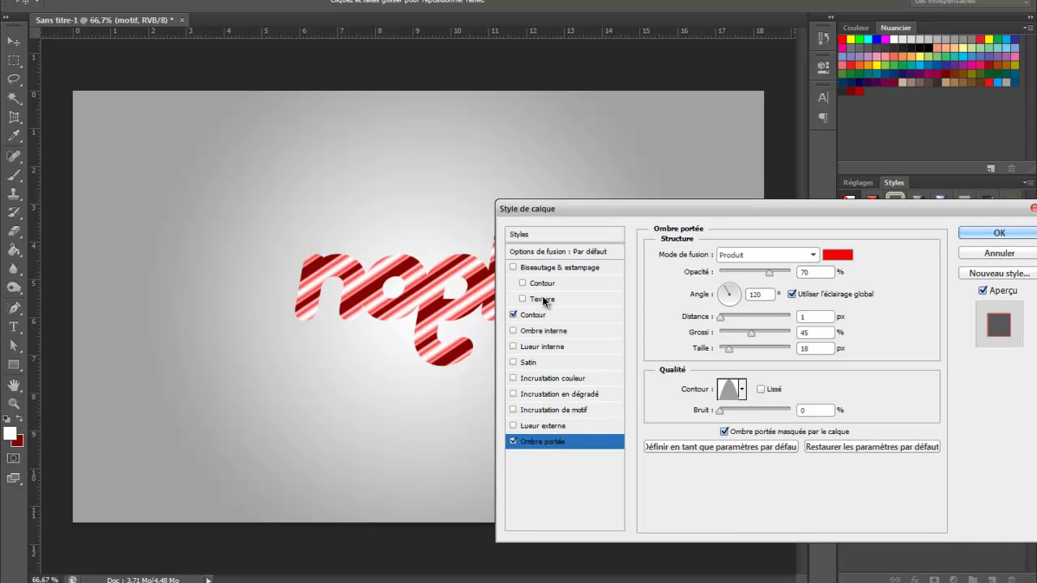
{"action": "key", "text": "Return"}
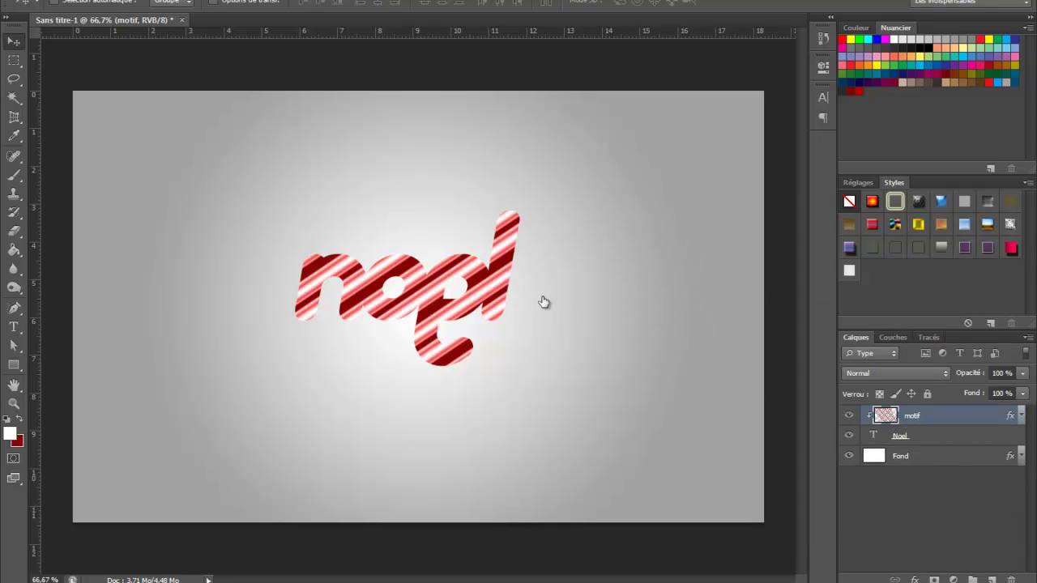
Add a smooth inner bevel to the Noel text layer with 150% depth and 12 px size.
{"action": "left_click", "coordinate": [901, 436]}
{"action": "right_click", "coordinate": [916, 436]}
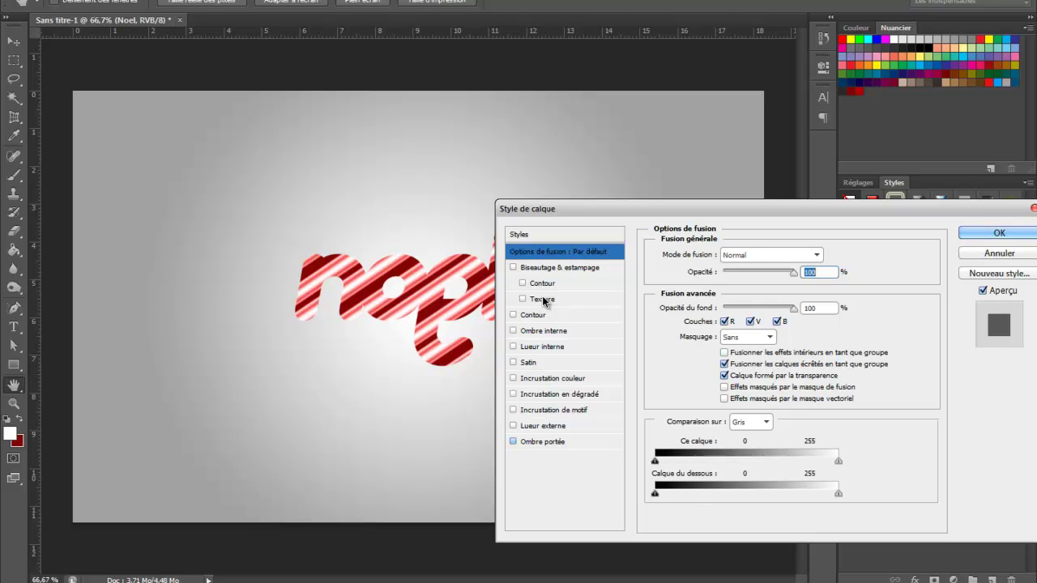
{"action": "left_click", "coordinate": [513, 268]}
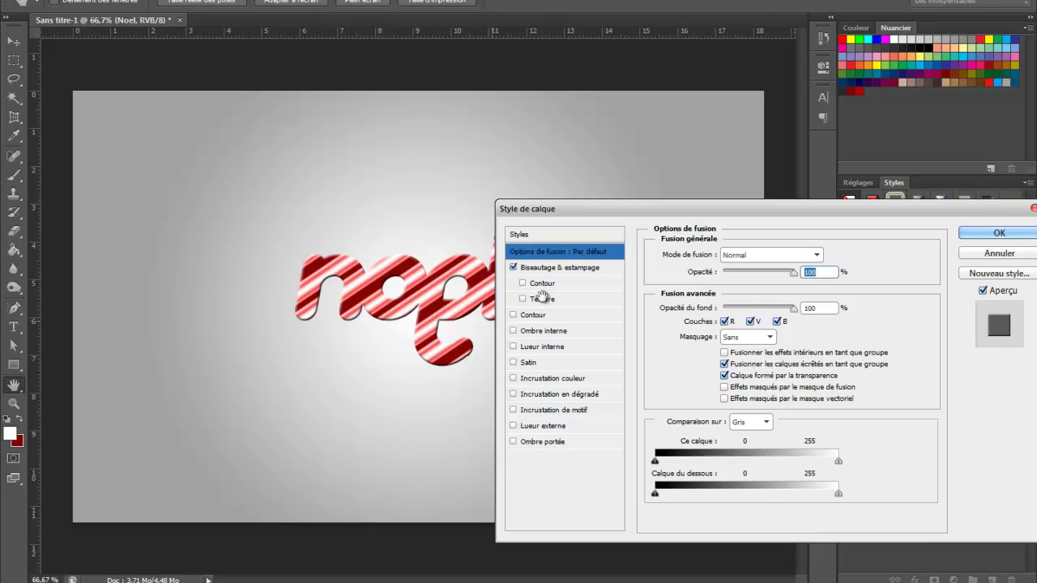
{"action": "left_click", "coordinate": [544, 300]}
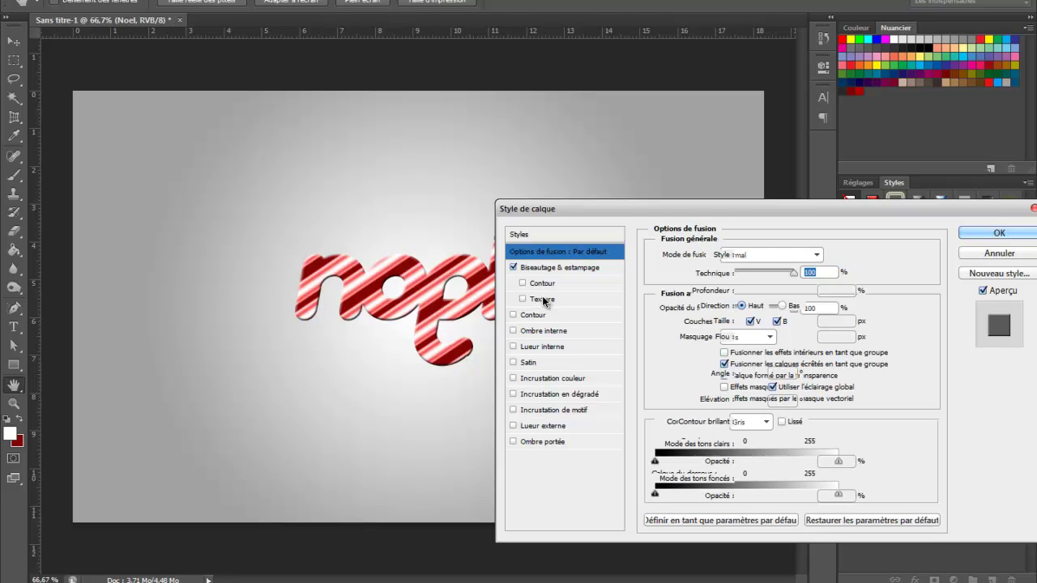
{"action": "key", "text": "Tab"}
{"action": "key", "text": "Tab"}
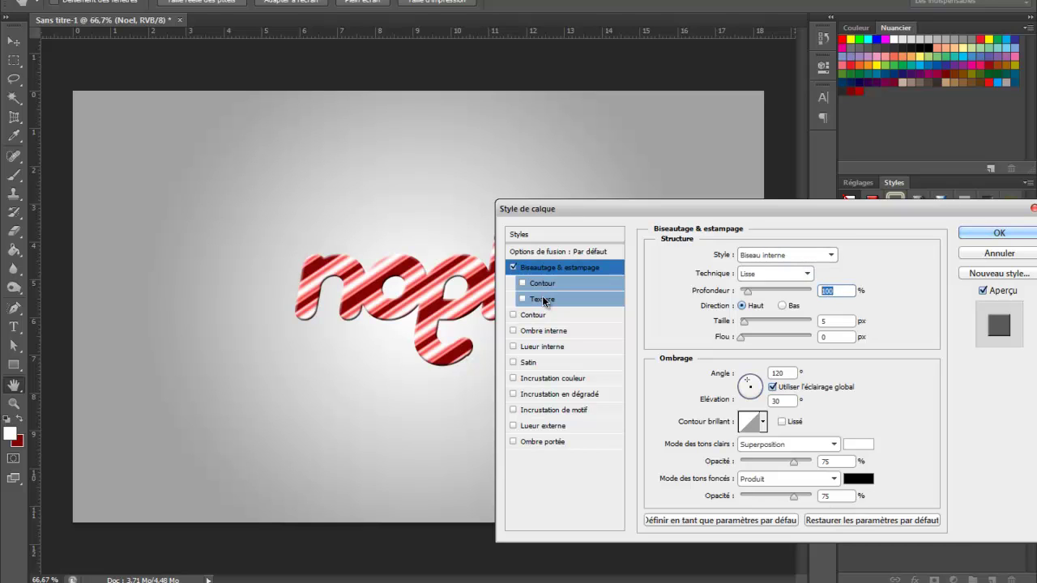
{"action": "type", "text": "150"}
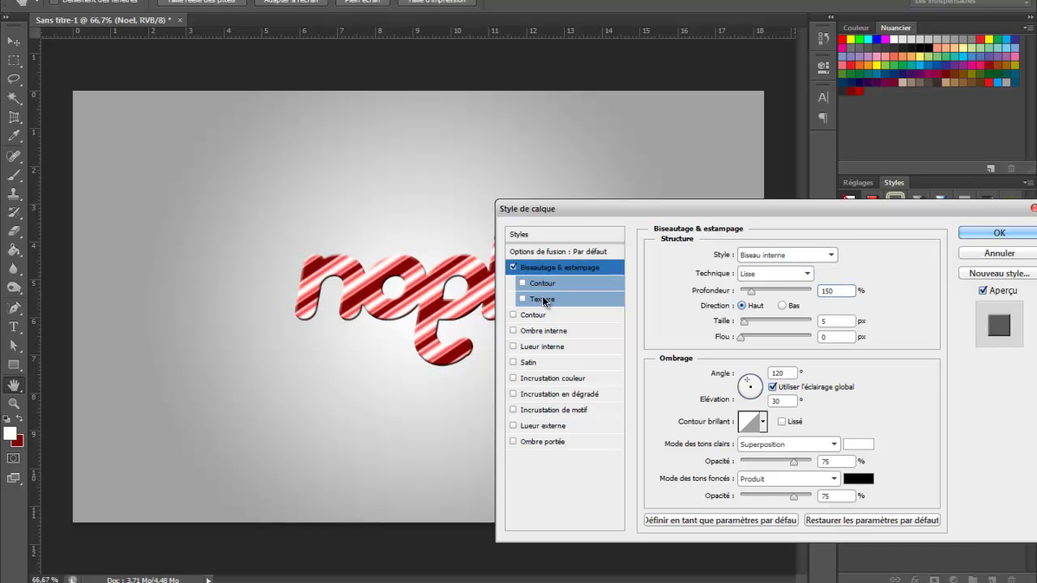
{"action": "key", "text": "Tab"}
{"action": "key", "text": "Tab"}
{"action": "type", "text": "12"}
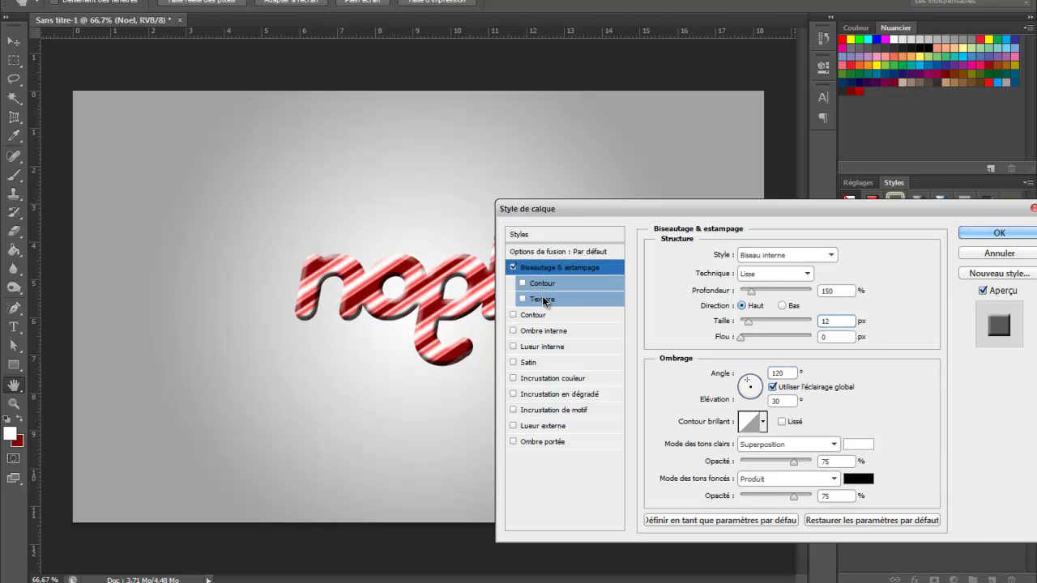
Try a shading elevation of 70° for the Noel layer's bevel.
{"action": "key", "text": "Tab"}
{"action": "key", "text": "Tab"}
{"action": "key", "text": "Tab"}
{"action": "key", "text": "Tab"}
{"action": "key", "text": "BackSpace"}
{"action": "key", "text": "BackSpace"}
{"action": "type", "text": "70"}
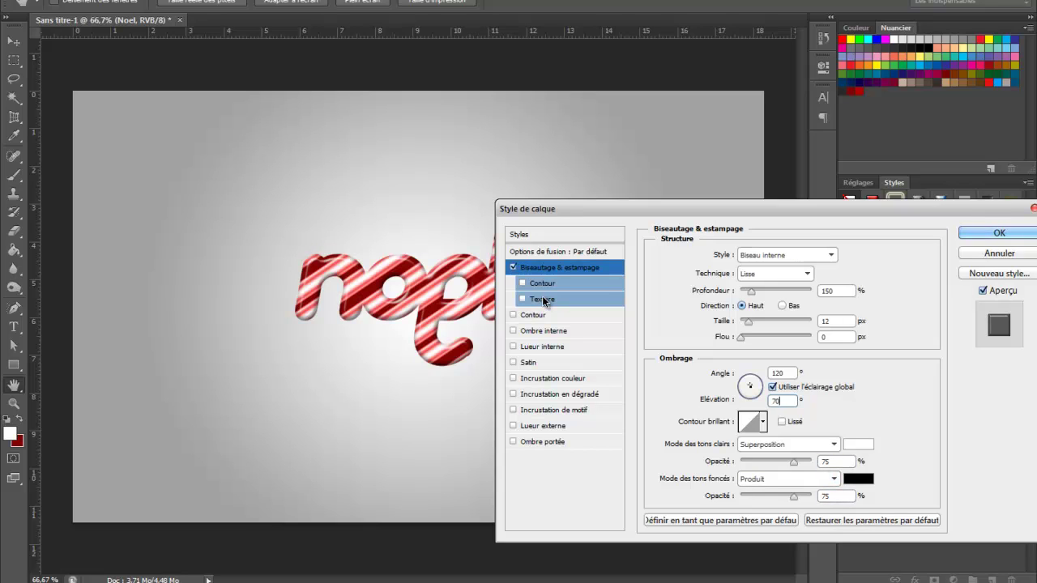
Restore the bevel's elevation to 30° and turn off global lighting for the Noel layer's bevel.
{"action": "key", "text": "ctrl+z"}
{"action": "key", "text": "ctrl+z"}
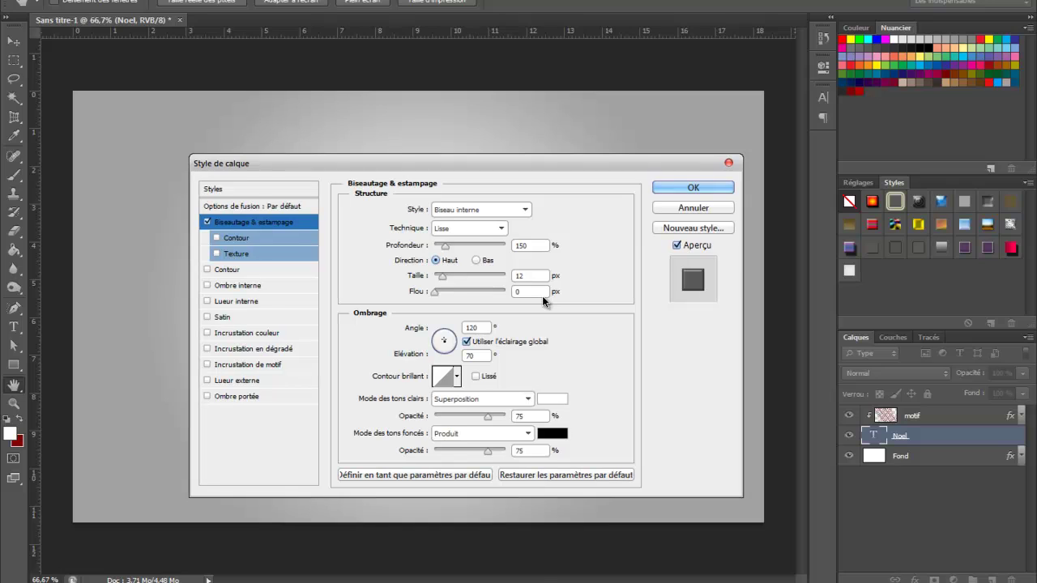
{"action": "key", "text": "ctrl+z"}
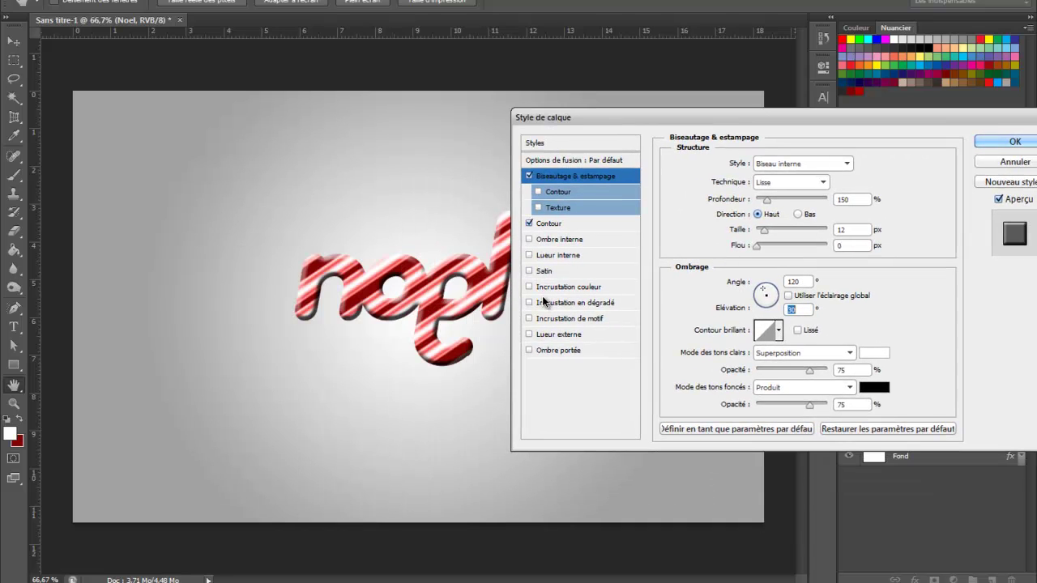
Remove the stroke from the Noel layer and add a drop shadow at 70% opacity.
{"action": "left_click", "coordinate": [529, 223]}
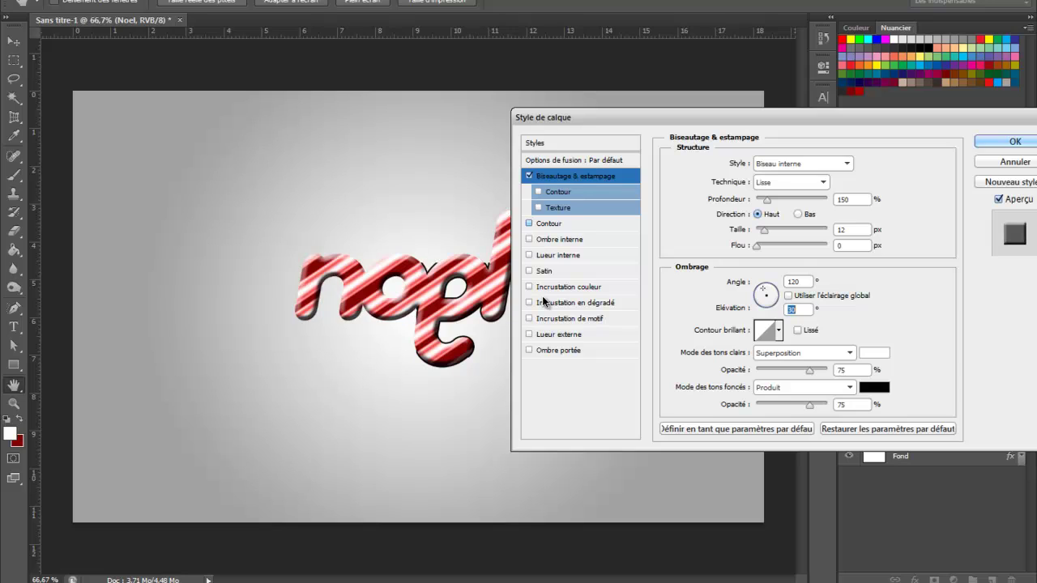
{"action": "left_click", "coordinate": [529, 350]}
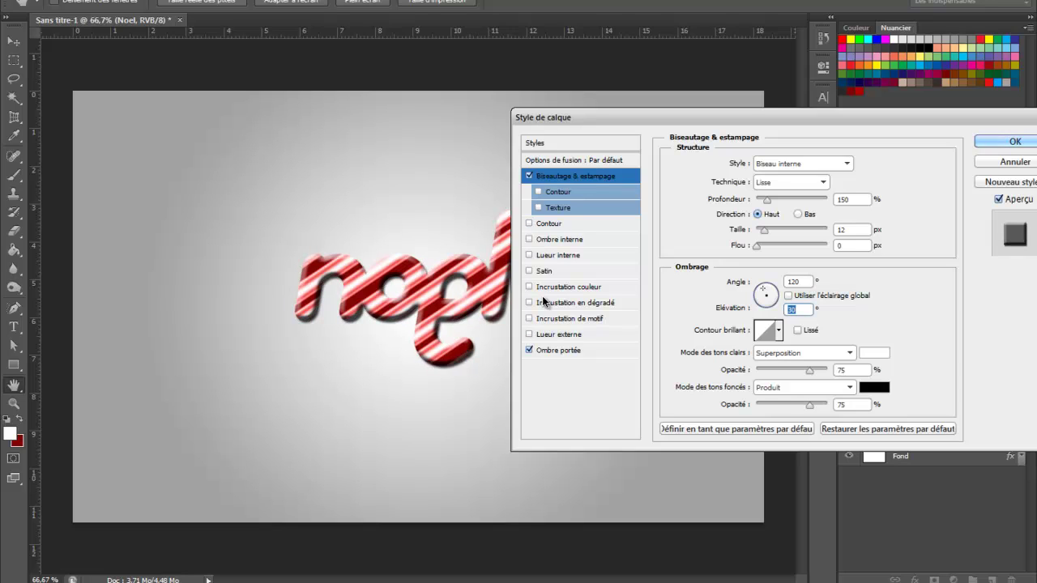
{"action": "left_click", "coordinate": [558, 350]}
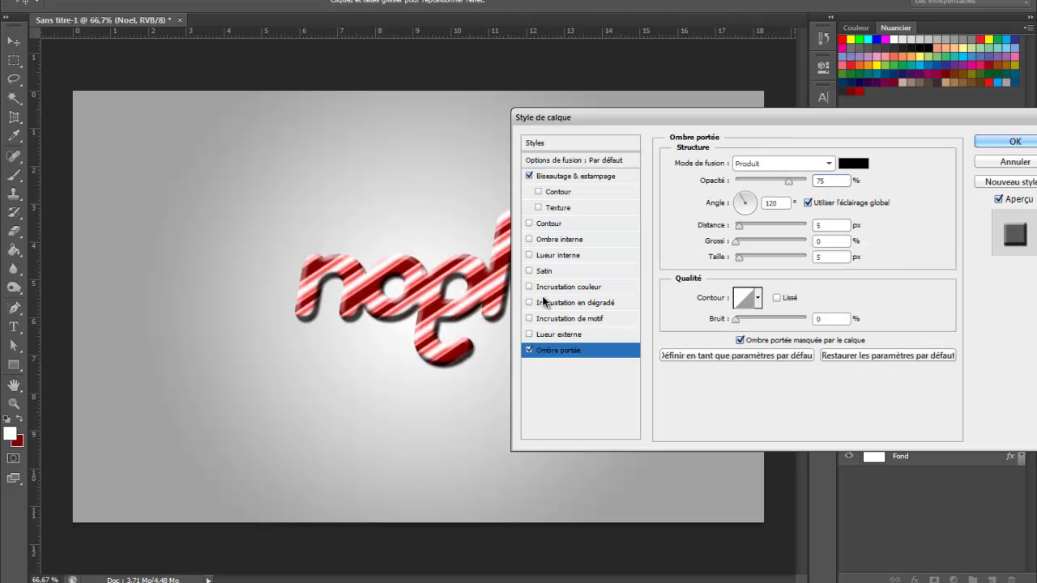
{"action": "key", "text": "BackSpace"}
{"action": "type", "text": "0"}
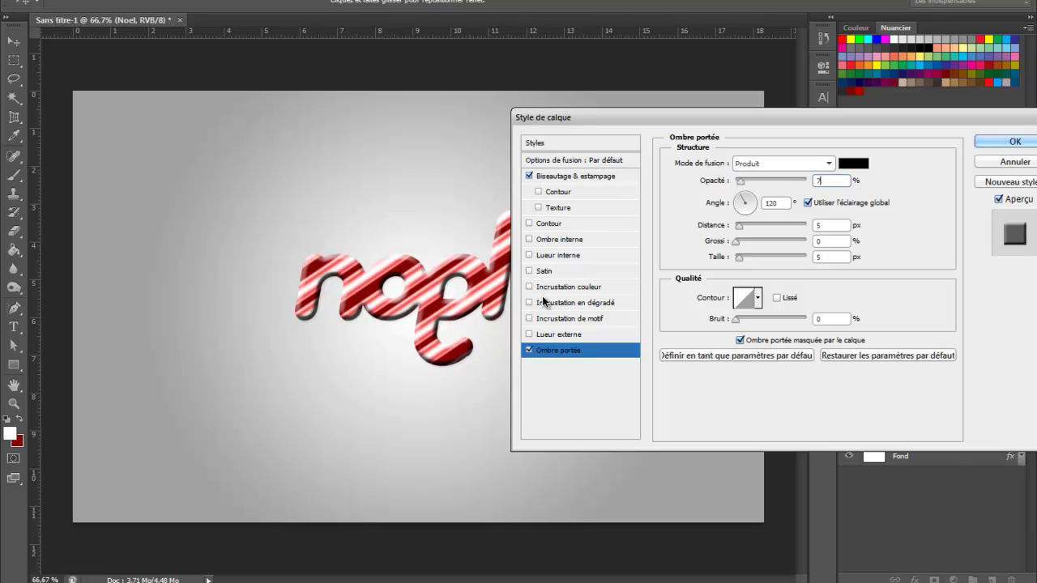
{"action": "key", "text": "Tab"}
{"action": "key", "text": "Tab"}
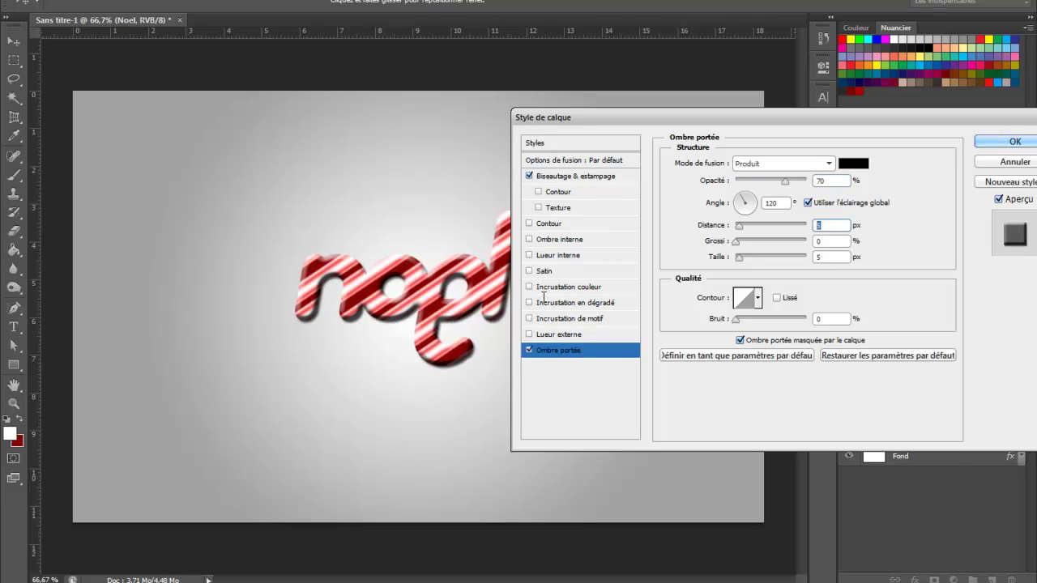
Try a distance of 12 px for the Noel layer's drop shadow.
{"action": "type", "text": "12"}
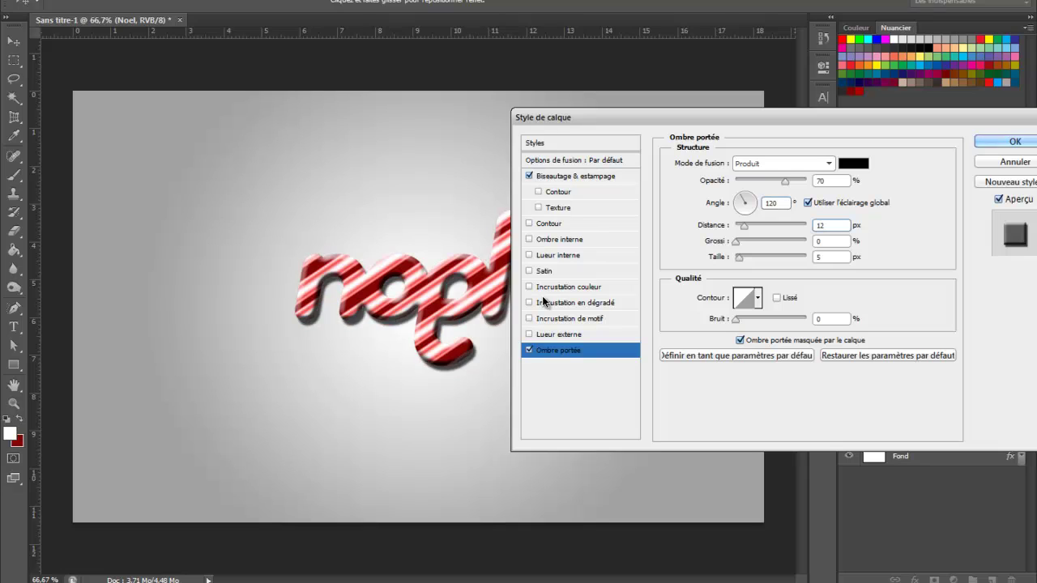
{"action": "key", "text": "BackSpace"}
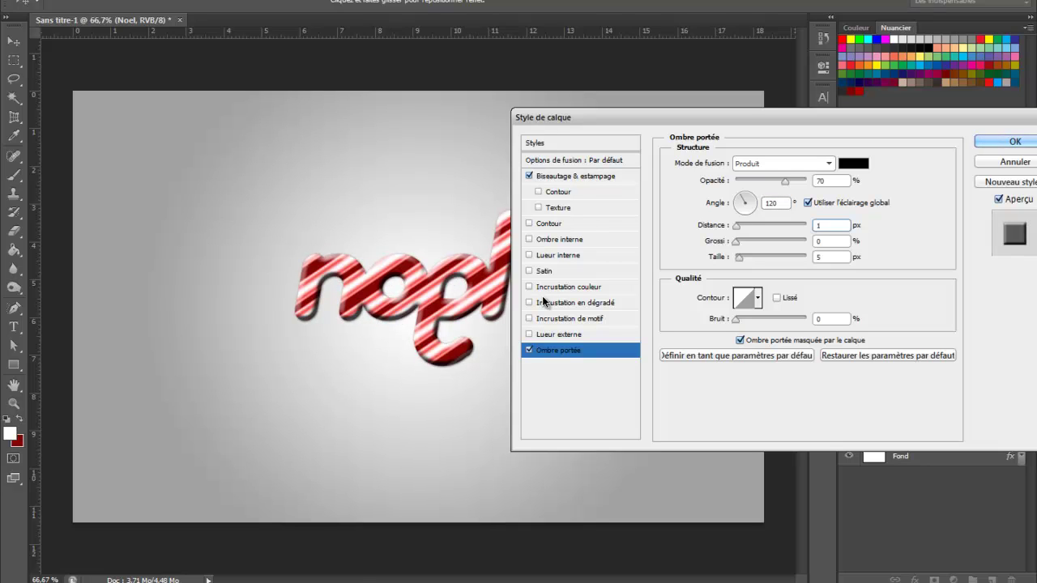
{"action": "key", "text": "BackSpace"}
{"action": "type", "text": "5"}
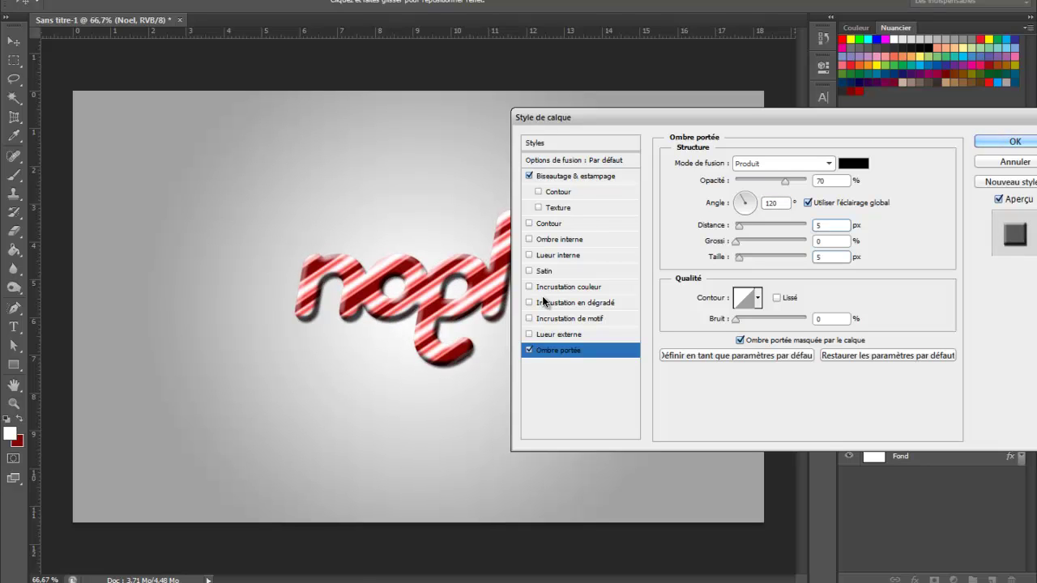
Set the drop shadow's spread to 2% and size to 6 px, and apply the Noel layer's style.
{"action": "key", "text": "Tab"}
{"action": "type", "text": "2"}
{"action": "key", "text": "Tab"}
{"action": "type", "text": "6"}
{"action": "key", "text": "Return"}
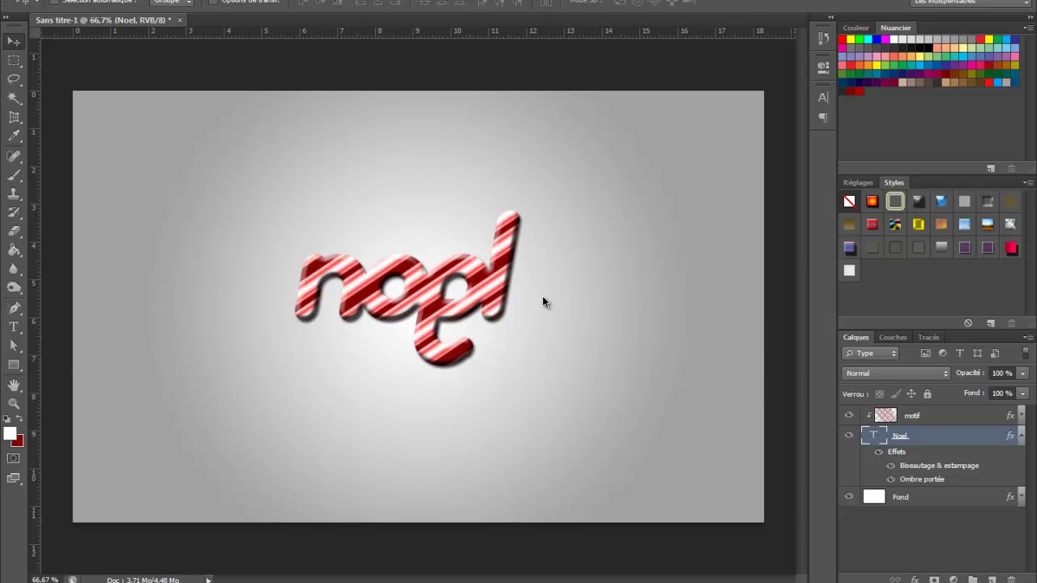
Place the houx-couleur-volumes holly image from the desktop into the document, keeping its imported size.
{"action": "key", "text": "super+d"}
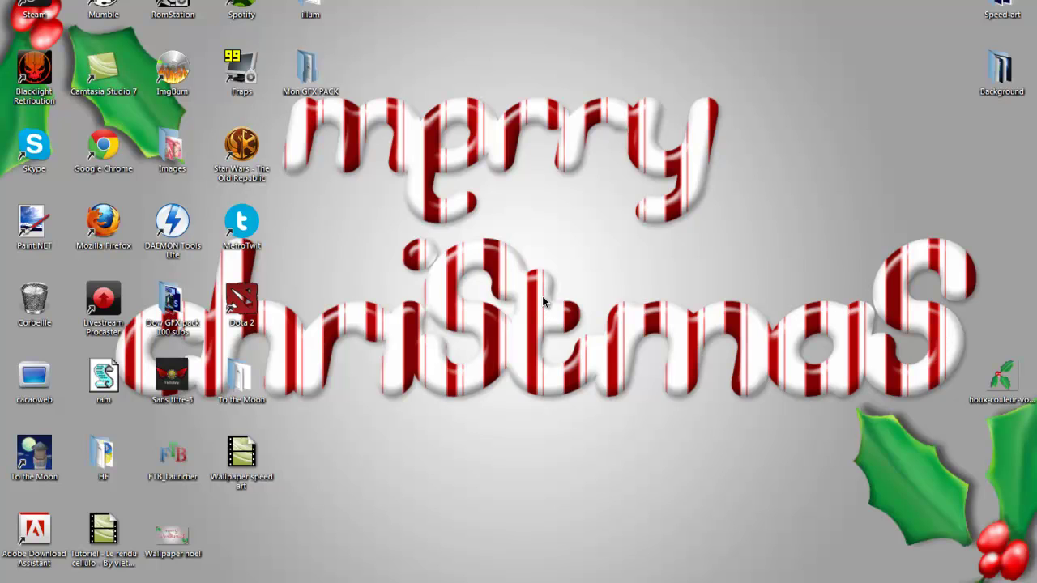
{"action": "key", "text": "super+d"}
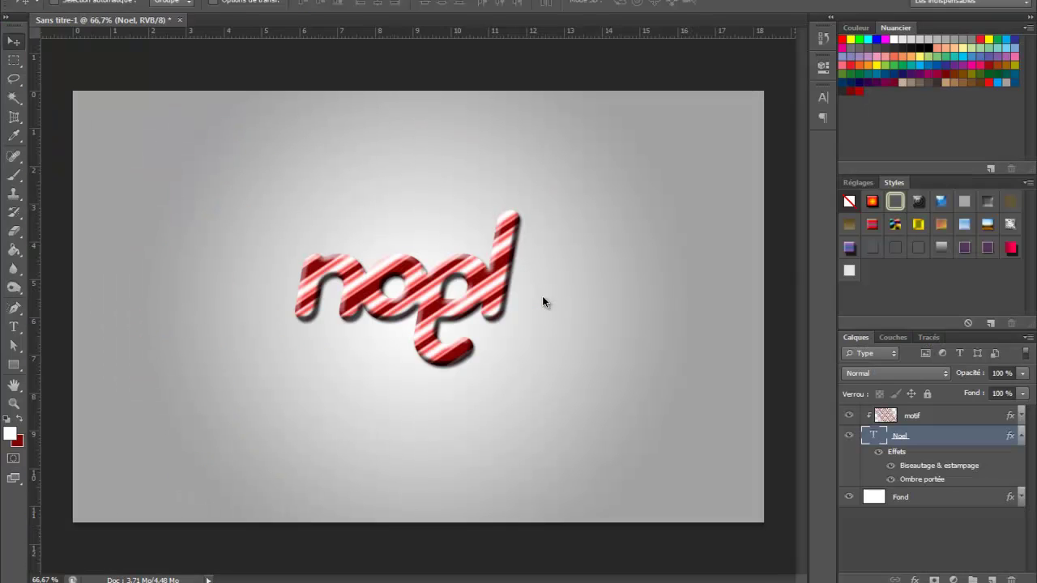
{"action": "key", "text": "super+Down"}
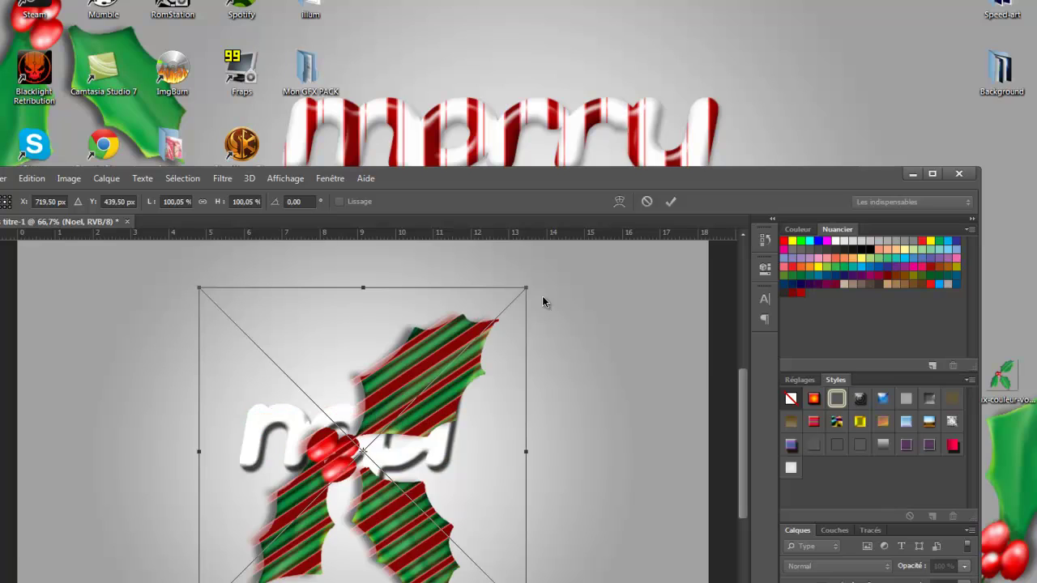
{"action": "key", "text": "super+Up"}
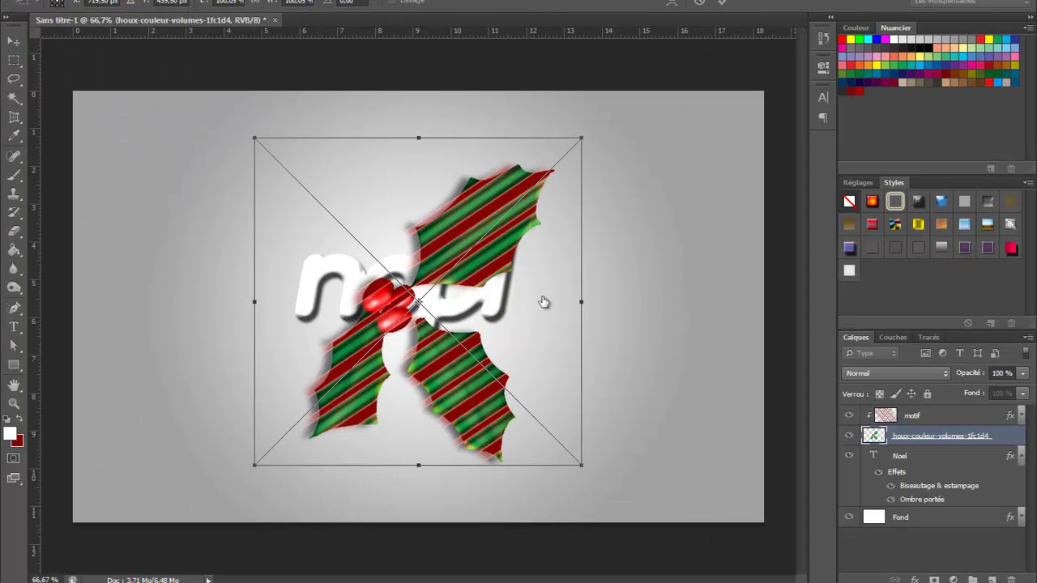
{"action": "key", "text": "Return"}
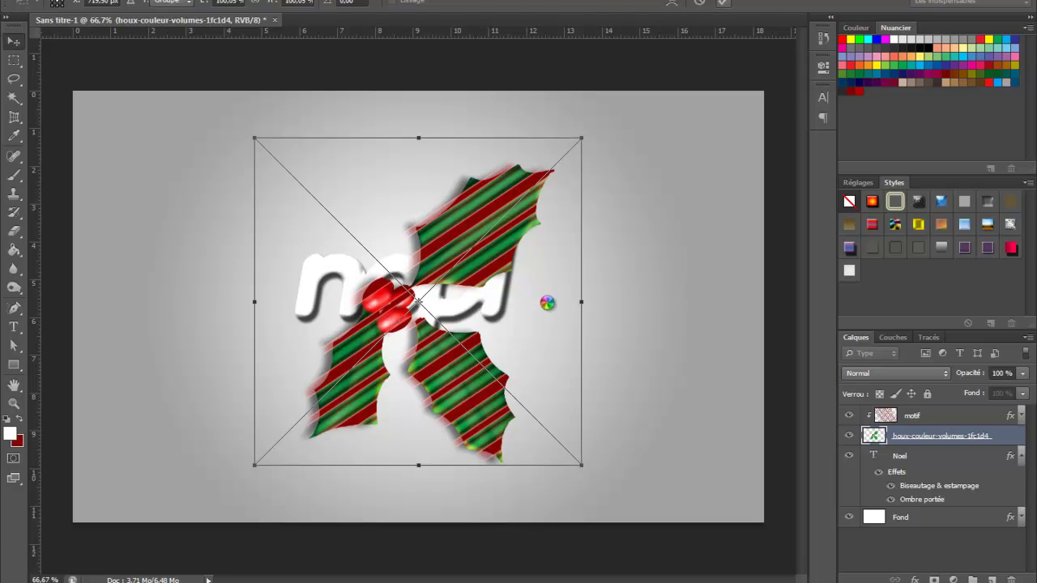
Move the holly layer above the motif layer and clip the motif to the Noel text again.
{"action": "key", "text": "ctrl+comma"}
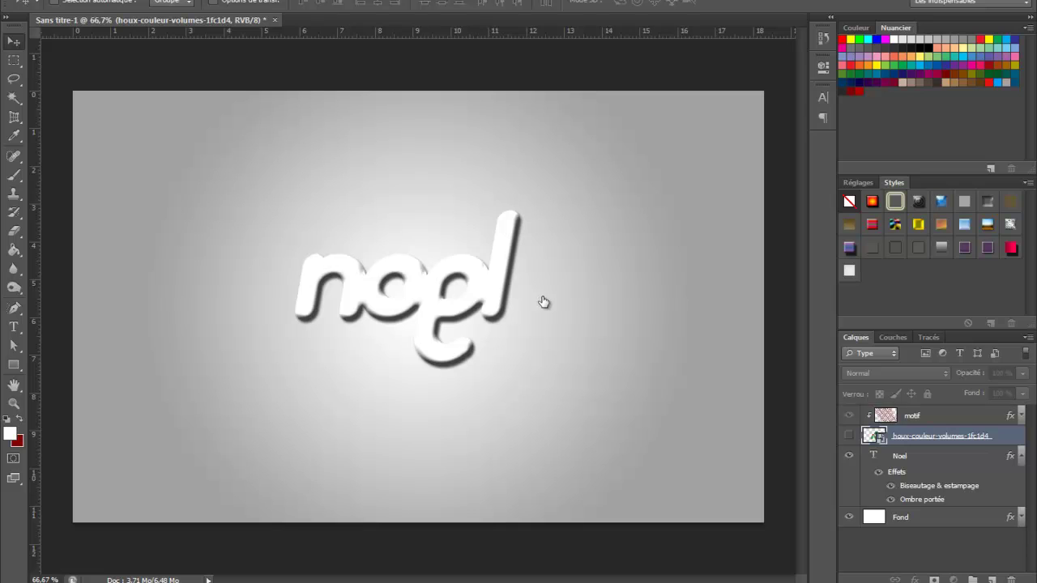
{"action": "key", "text": "ctrl+bracketright"}
{"action": "key", "text": "alt+bracketleft"}
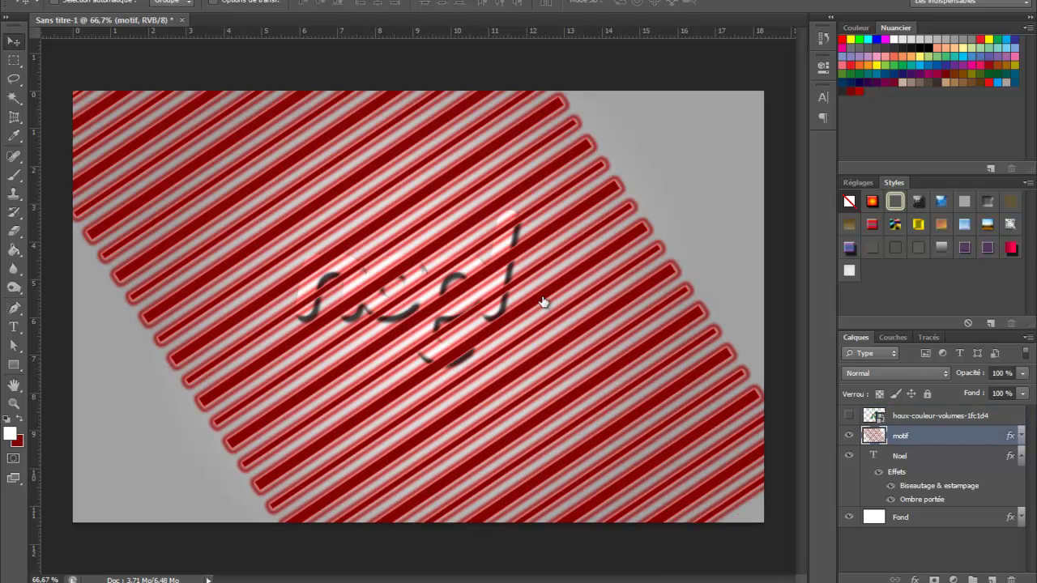
{"action": "key", "text": "ctrl+alt+g"}
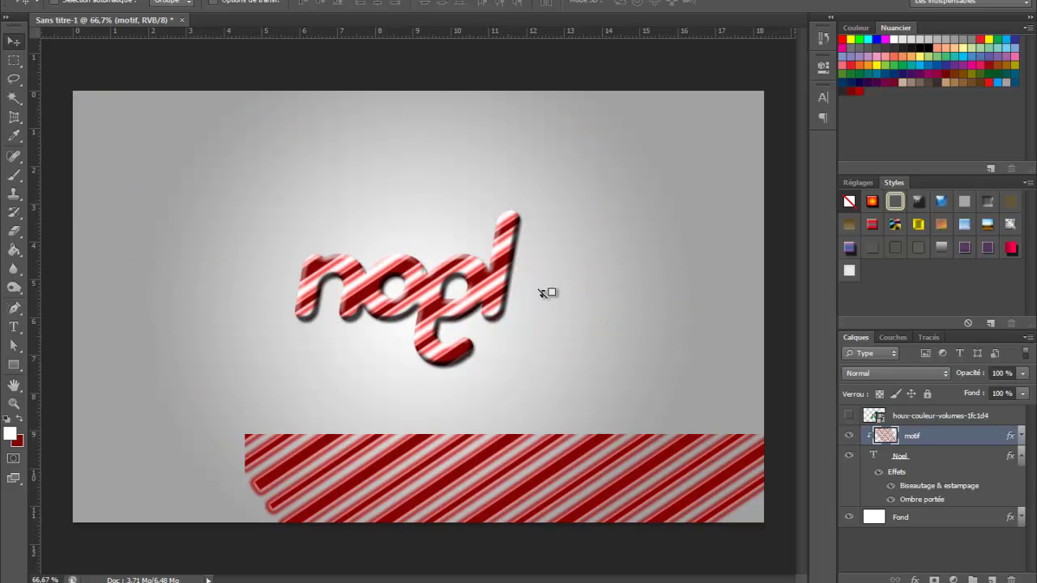
{"action": "key", "text": "ctrl+comma"}
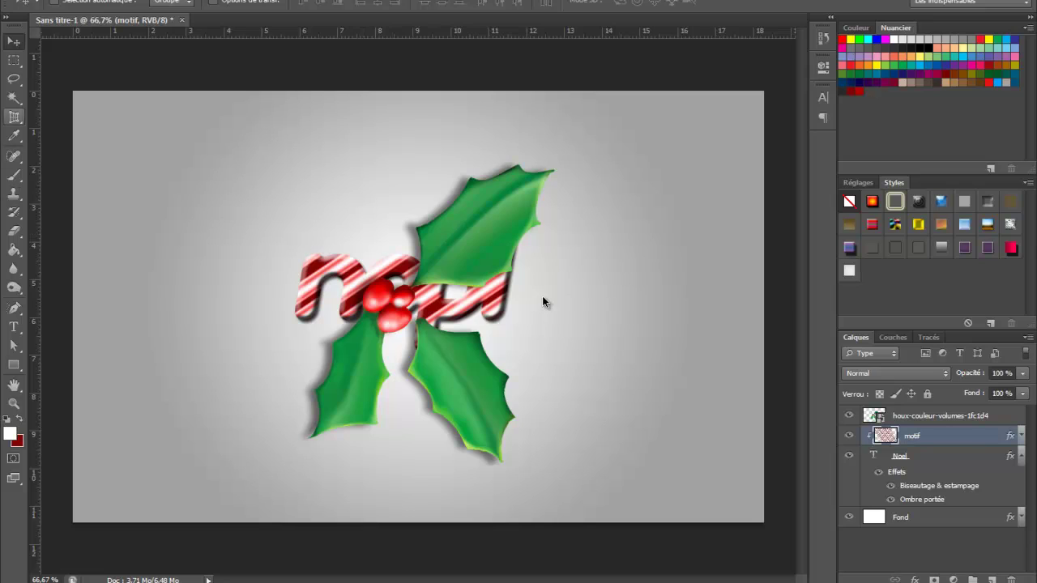
Scale the holly layer to about 75% and place it in the canvas's upper-left corner, partly beyond the edges.
{"action": "key", "text": "ctrl+t"}
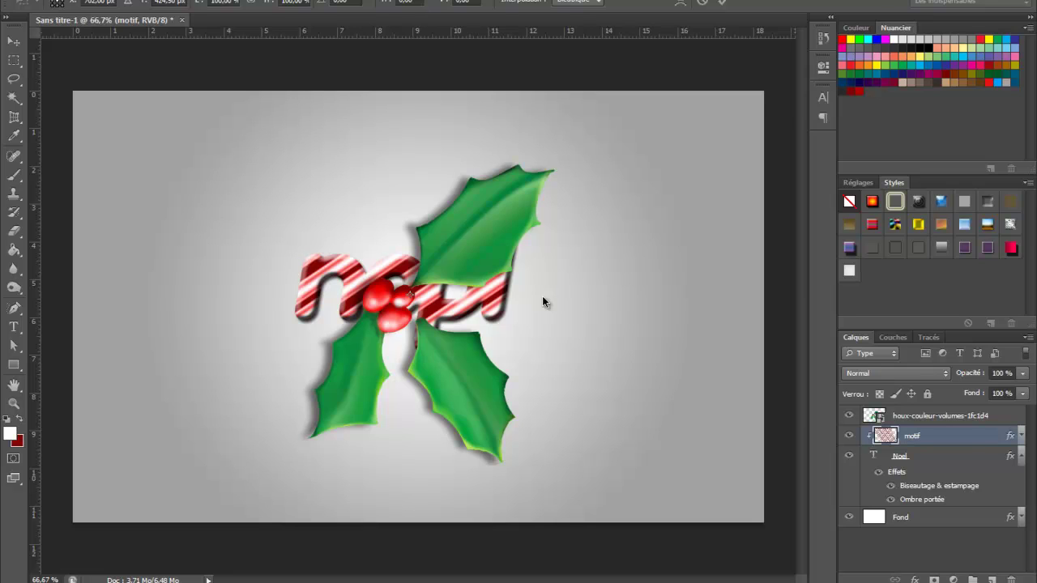
{"action": "key", "text": "Return"}
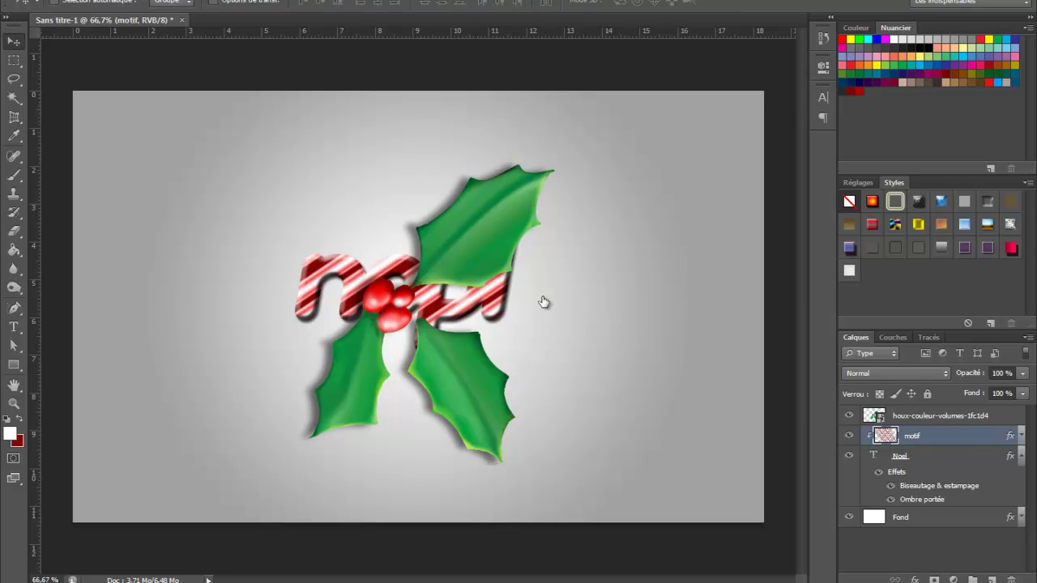
{"action": "key", "text": "alt+bracketright"}
{"action": "key", "text": "ctrl+t"}
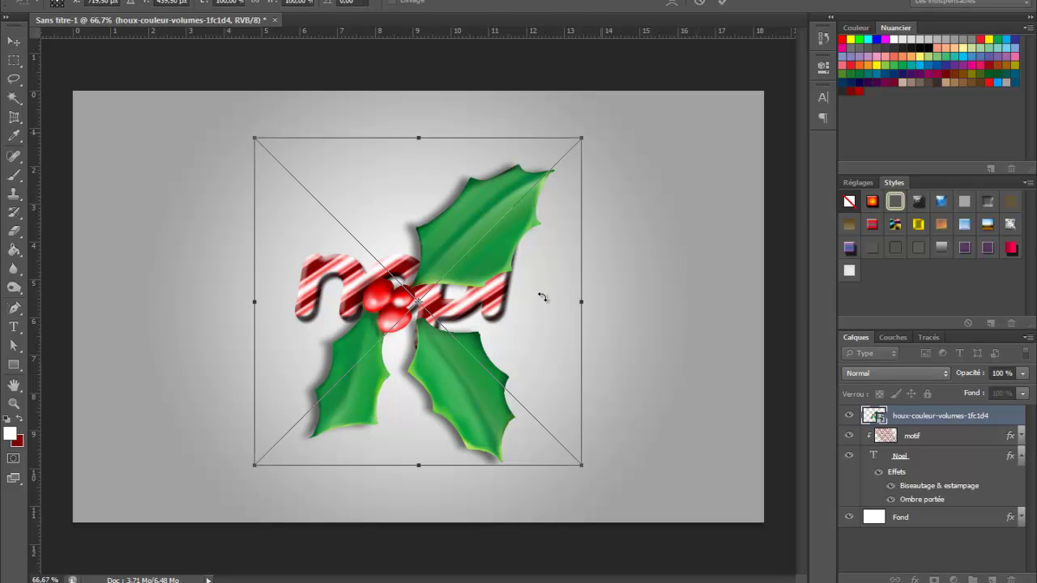
{"action": "left_click_drag", "start_coordinate": [582, 138], "coordinate": [577, 143]}
{"action": "left_click_drag", "start_coordinate": [543, 299], "coordinate": [542, 302]}
{"action": "mouse_move", "coordinate": [378, 342]}
{"action": "left_mouse_down"}
{"action": "mouse_move", "coordinate": [143, 112]}
{"action": "mouse_move", "coordinate": [143, 90]}
{"action": "mouse_move", "coordinate": [130, 146]}
{"action": "mouse_move", "coordinate": [144, 148]}
{"action": "mouse_move", "coordinate": [137, 161]}
{"action": "left_mouse_up"}
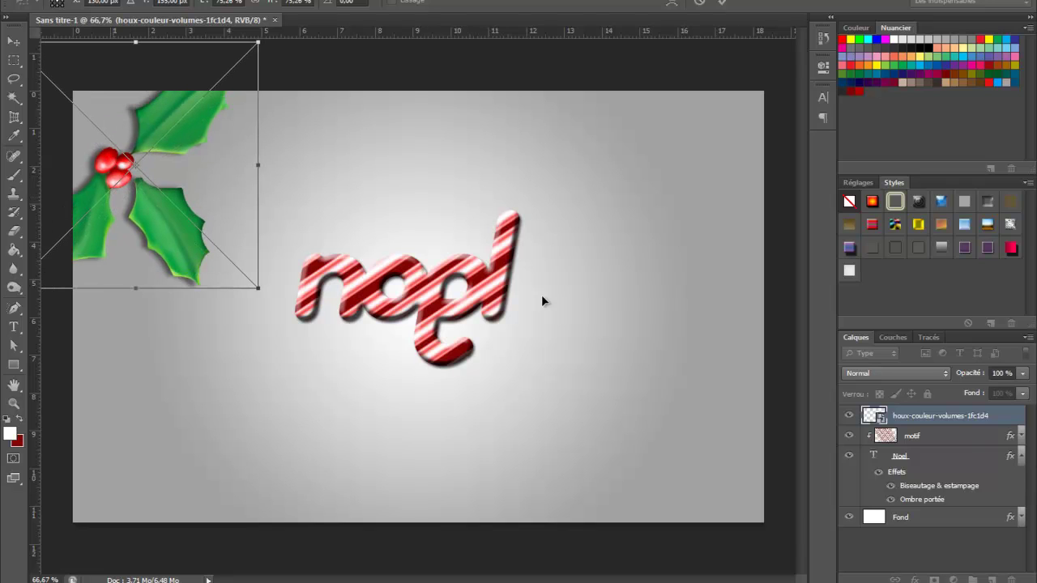
{"action": "key", "text": "Return"}
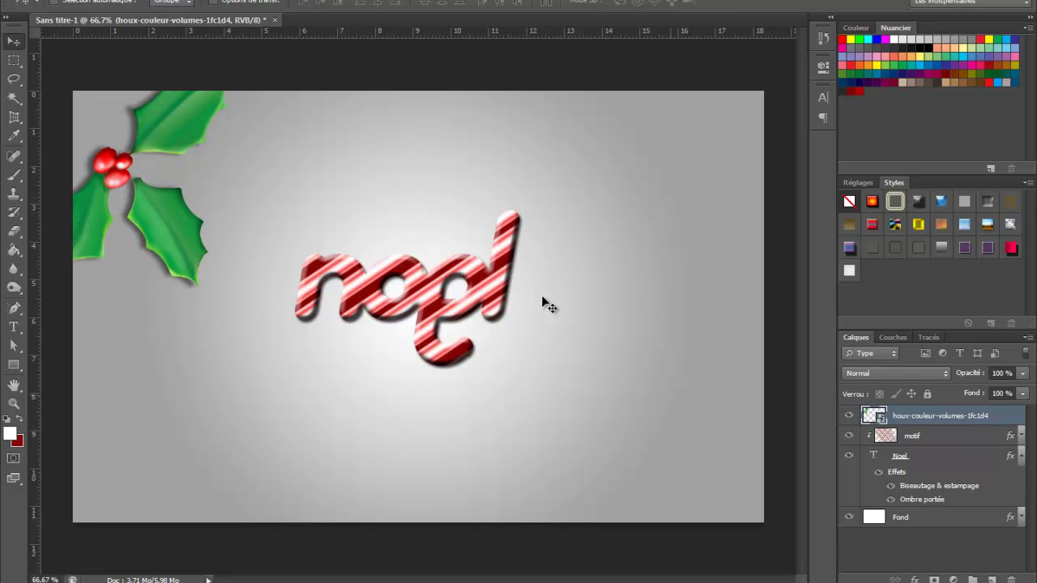
Duplicate the holly layer, move the copy beside the Noel text and rotate it to about -166°.
{"action": "key", "text": "ctrl+j"}
{"action": "key", "text": "ctrl+t"}
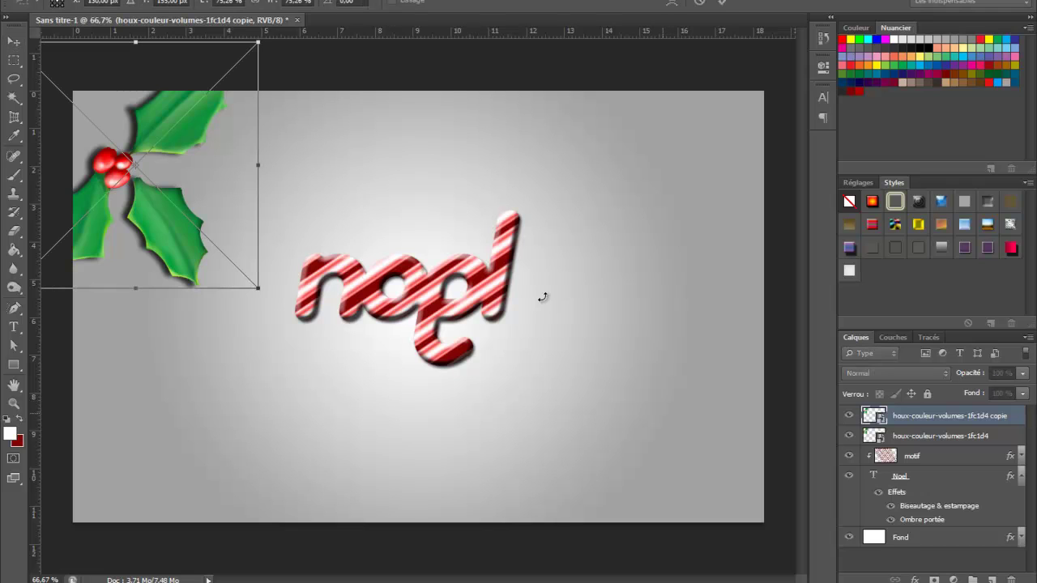
{"action": "right_click", "coordinate": [543, 300]}
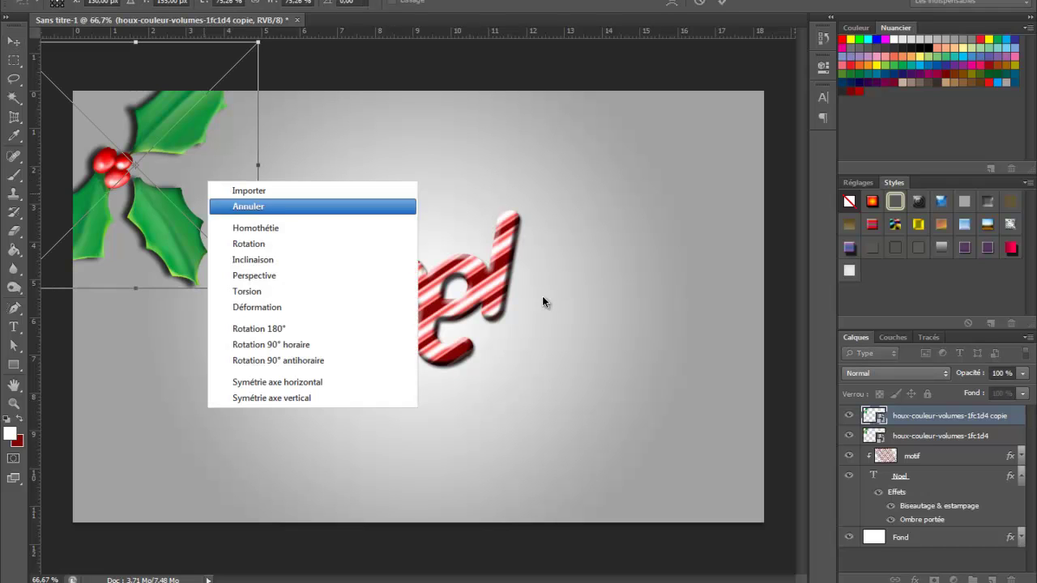
{"action": "left_click", "coordinate": [543, 299]}
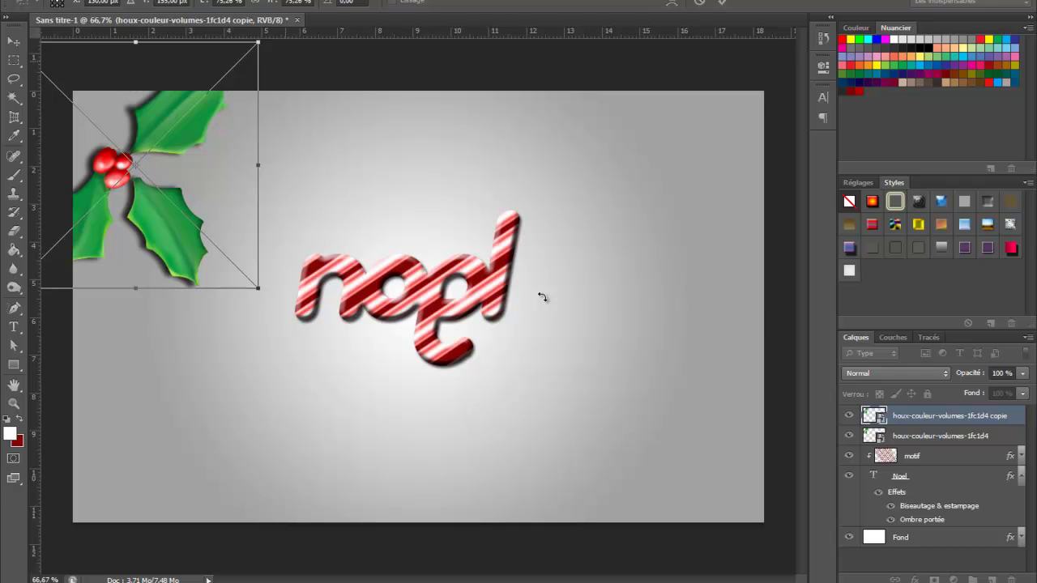
{"action": "left_click_drag", "start_coordinate": [543, 296], "coordinate": [540, 295]}
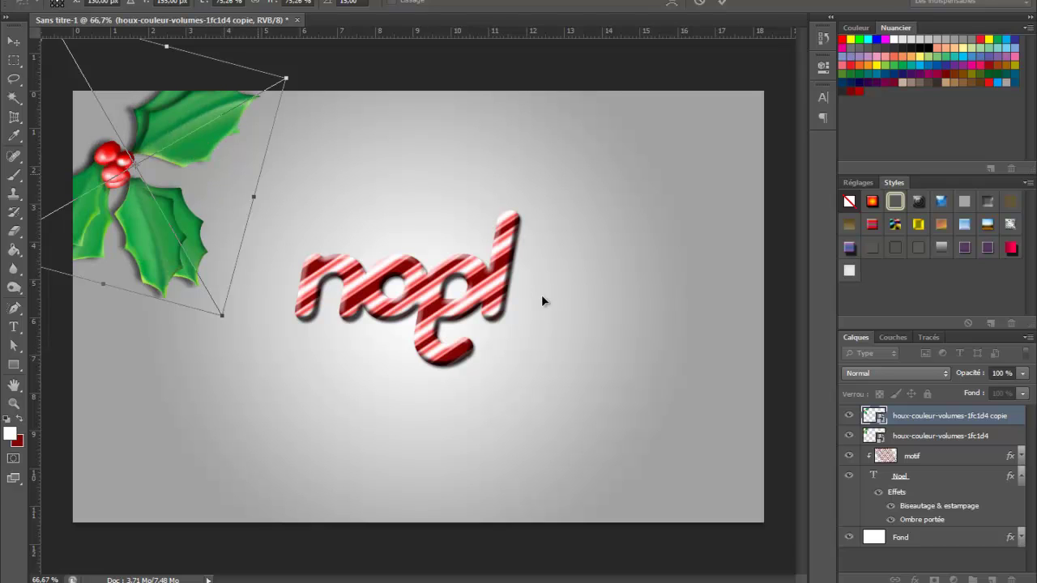
{"action": "left_click_drag", "start_coordinate": [162, 178], "coordinate": [553, 338]}
{"action": "mouse_move", "coordinate": [544, 300]}
{"action": "left_mouse_down"}
{"action": "mouse_move", "coordinate": [553, 289]}
{"action": "mouse_move", "coordinate": [543, 297]}
{"action": "left_mouse_up"}
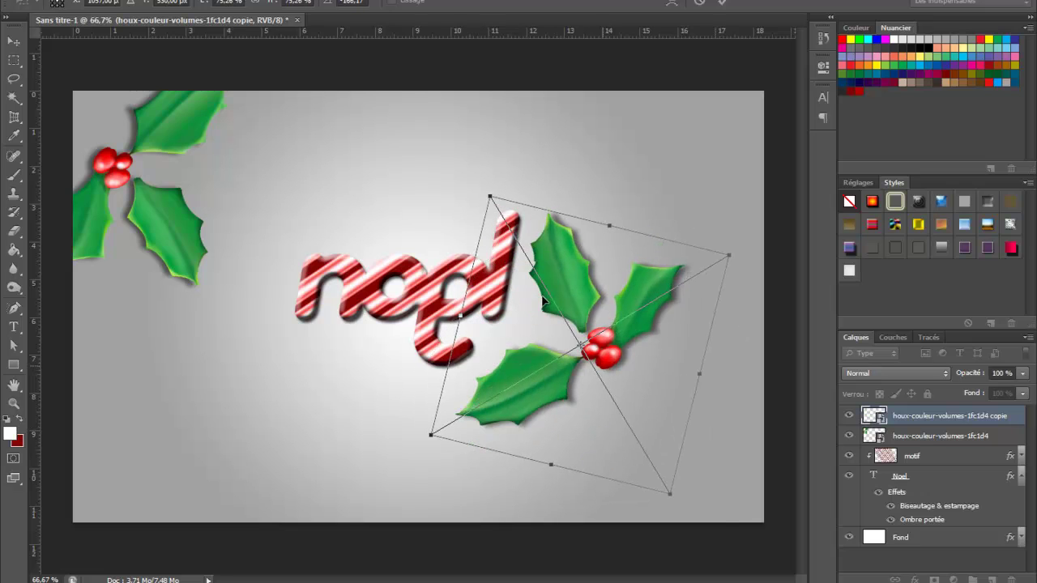
Move the holly copy toward the canvas's lower-right corner and rotate it to about 179°.
{"action": "key", "text": "shift+Right"}
{"action": "key", "text": "shift+Right"}
{"action": "key", "text": "shift+Right"}
{"action": "key", "text": "shift+Right"}
{"action": "key", "text": "shift+Right"}
{"action": "key", "text": "shift+Right"}
{"action": "key", "text": "shift+Right"}
{"action": "key", "text": "shift+Right"}
{"action": "key", "text": "shift+Down"}
{"action": "key", "text": "shift+Down"}
{"action": "key", "text": "shift+Down"}
{"action": "key", "text": "shift+Down"}
{"action": "key", "text": "shift+Down"}
{"action": "key", "text": "shift+Down"}
{"action": "key", "text": "shift+Down"}
{"action": "key", "text": "shift+Down"}
{"action": "key", "text": "shift+Down"}
{"action": "key", "text": "shift+Down"}
{"action": "key", "text": "shift+Down"}
{"action": "left_click_drag", "start_coordinate": [543, 297], "coordinate": [543, 297]}
{"action": "key", "text": "shift+Right"}
{"action": "key", "text": "shift+Right"}
{"action": "key", "text": "shift+Right"}
{"action": "key", "text": "shift+Right"}
{"action": "key", "text": "shift+Right"}
{"action": "key", "text": "shift+Right"}
{"action": "key", "text": "shift+Down"}
{"action": "key", "text": "shift+Down"}
{"action": "key", "text": "shift+Down"}
{"action": "key", "text": "shift+Down"}
{"action": "key", "text": "shift+Down"}
{"action": "key", "text": "shift+Down"}
{"action": "key", "text": "shift+Down"}
{"action": "key", "text": "shift+Down"}
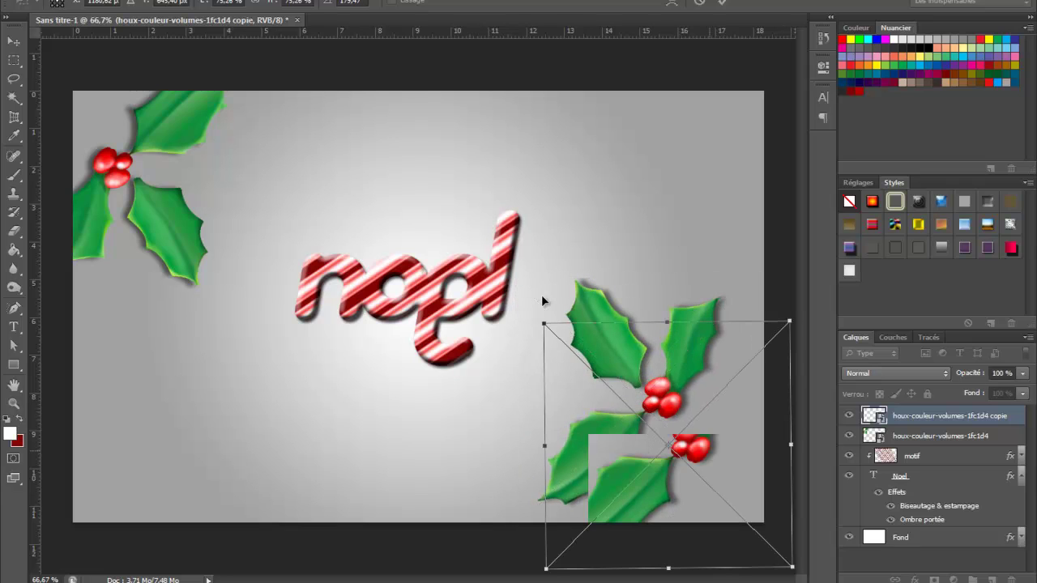
{"action": "key", "text": "shift+Right"}
{"action": "key", "text": "shift+Right"}
{"action": "key", "text": "shift+Right"}
{"action": "key", "text": "shift+Right"}
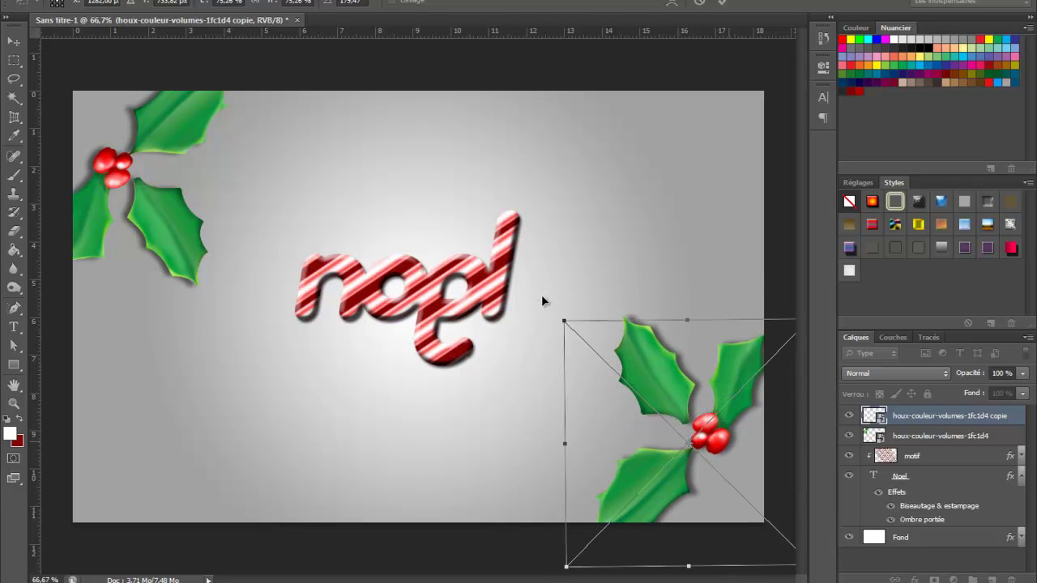
Rotate the holly copy to about 171°, shift it further into the lower-right corner and apply the transformation.
{"action": "left_click_drag", "start_coordinate": [541, 296], "coordinate": [543, 298]}
{"action": "key", "text": "shift+Down"}
{"action": "key", "text": "shift+Down"}
{"action": "key", "text": "shift+Down"}
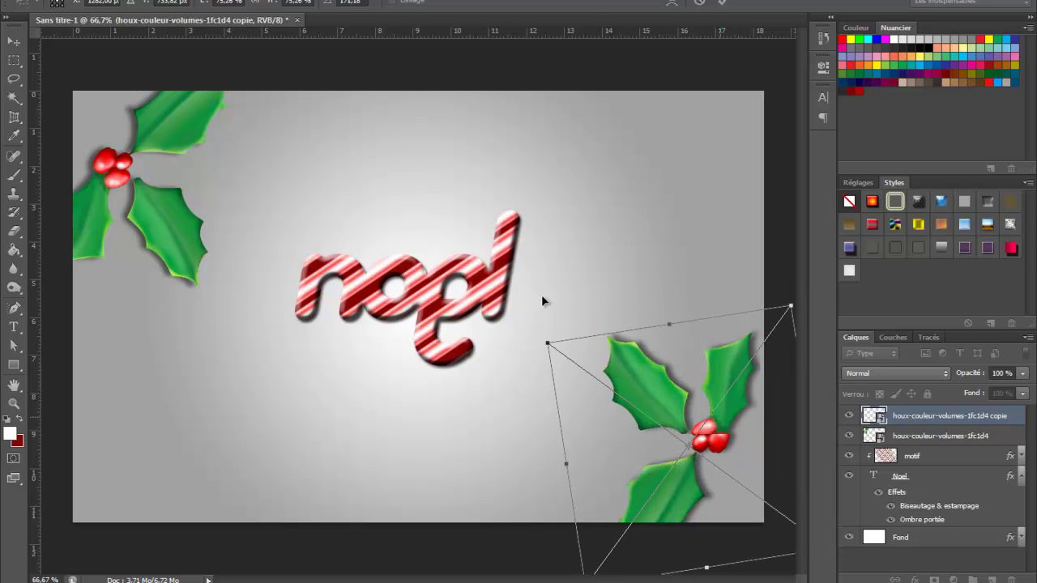
{"action": "key", "text": "shift+Right"}
{"action": "key", "text": "shift+Right"}
{"action": "key", "text": "shift+Right"}
{"action": "key", "text": "shift+Right"}
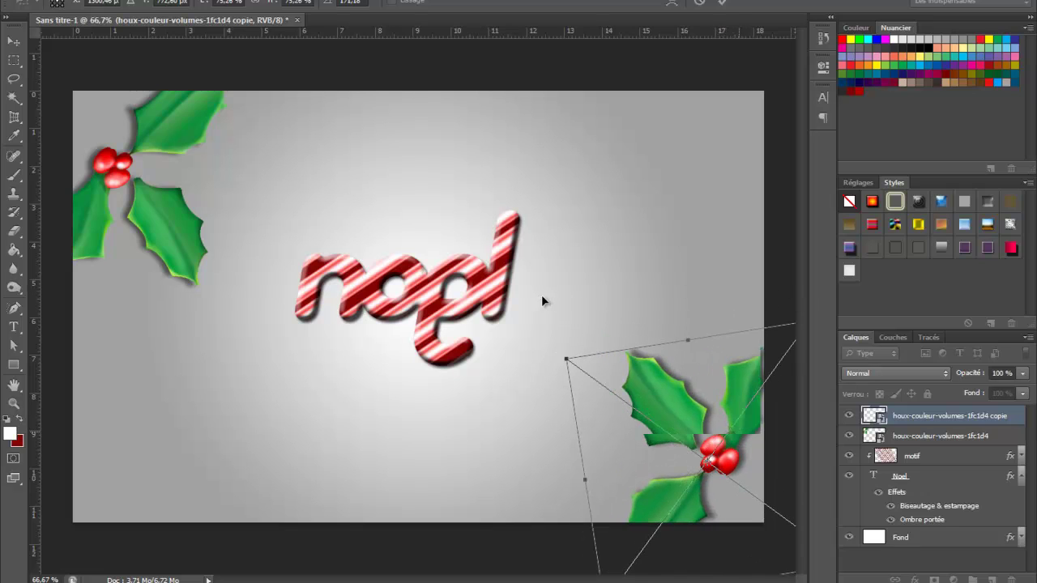
{"action": "key", "text": "Return"}
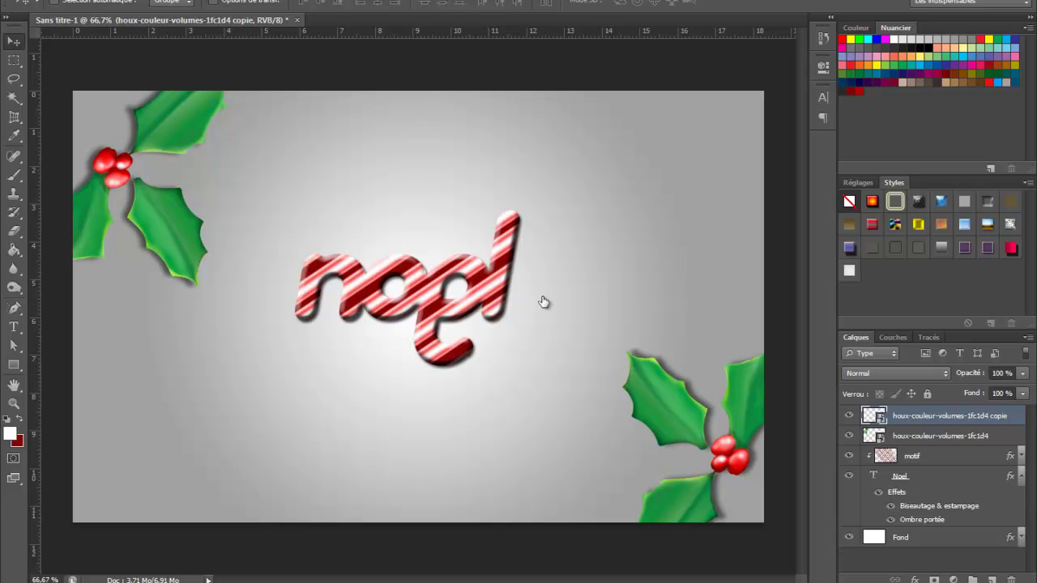
Create a layer group named Noel above the holly layers.
{"action": "key", "text": "ctrl+g"}
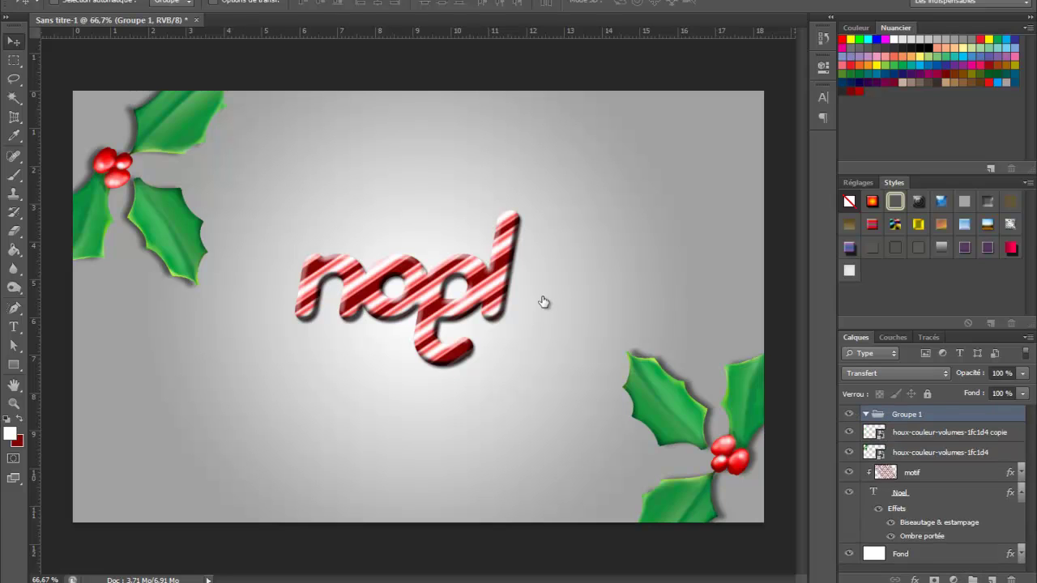
{"action": "type", "text": "Noel"}
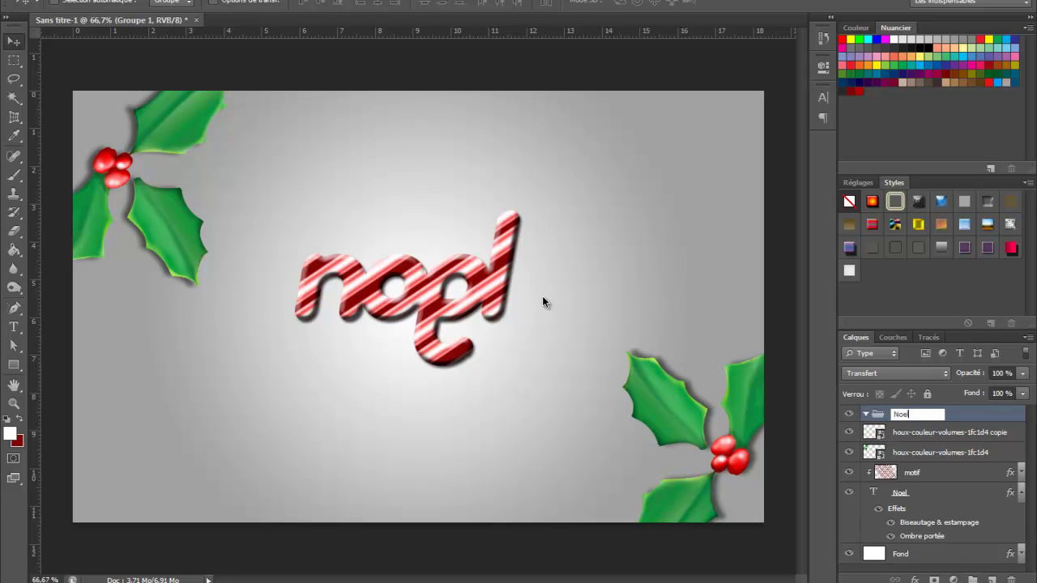
{"action": "key", "text": "Return"}
Move the Noel text layer and its clipped motif layer together into the Noel group.
{"action": "key", "text": "alt+["}
{"action": "key", "text": "alt+["}
{"action": "key", "text": "alt+["}
{"action": "key", "text": "alt+["}
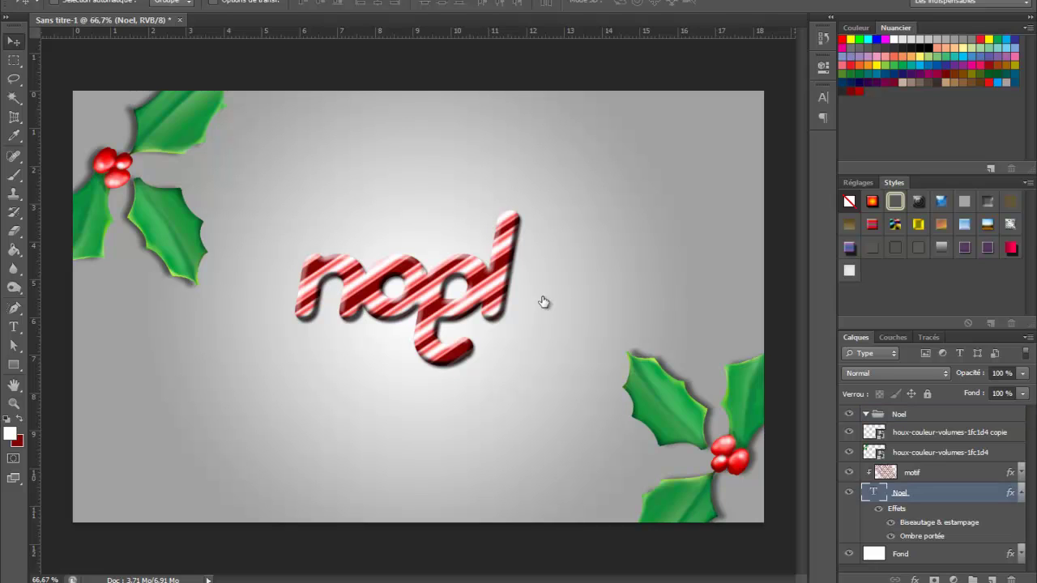
{"action": "key", "text": "shift+alt+]"}
{"action": "key", "text": "shift+alt+]"}
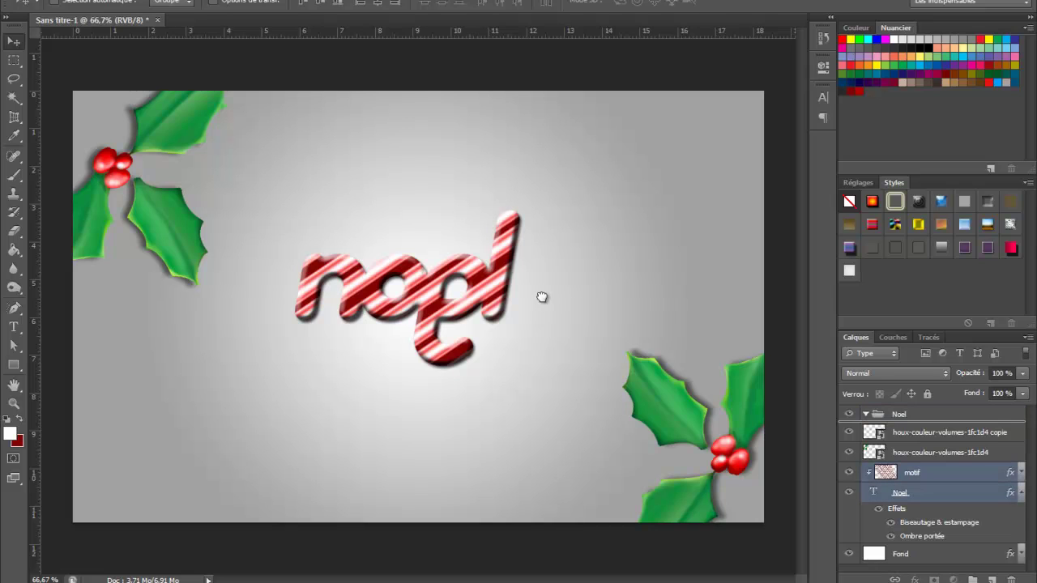
{"action": "key", "text": "ctrl+shift+]"}
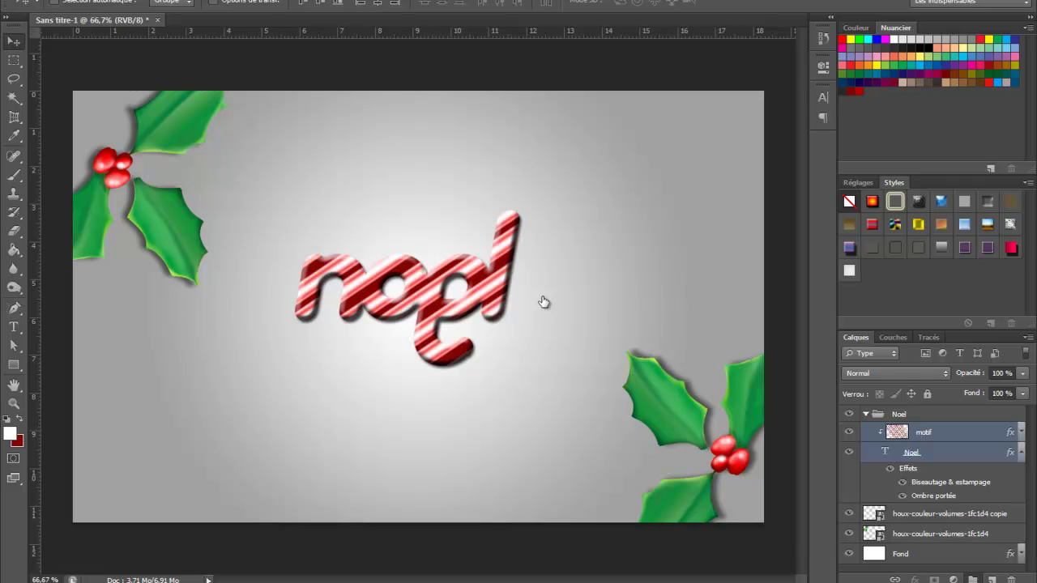
Create a second layer group named Joyeux directly above the Noel group.
{"action": "key", "text": "ctrl+g"}
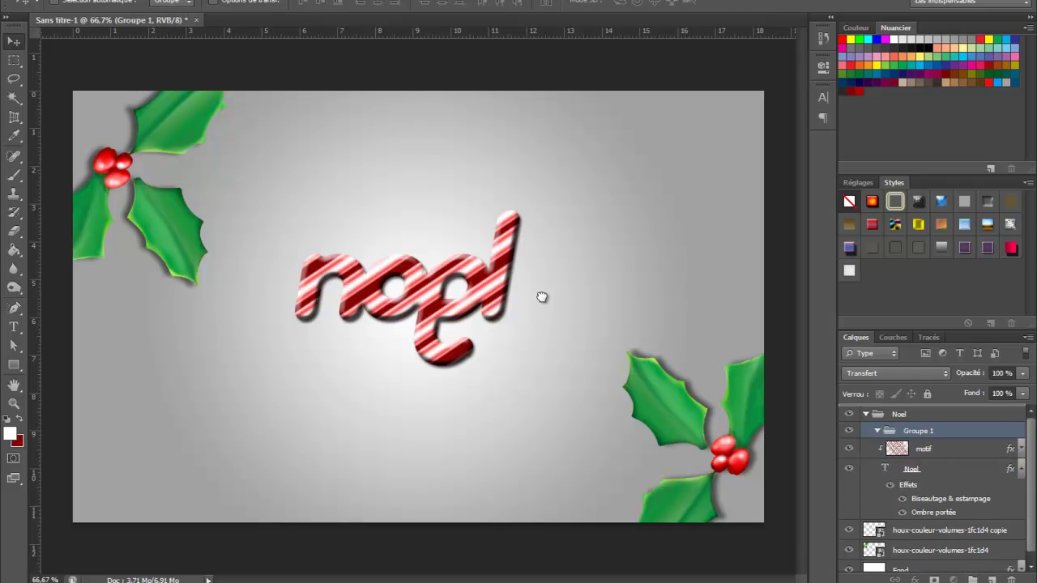
{"action": "key", "text": "ctrl+]"}
{"action": "type", "text": "J"}
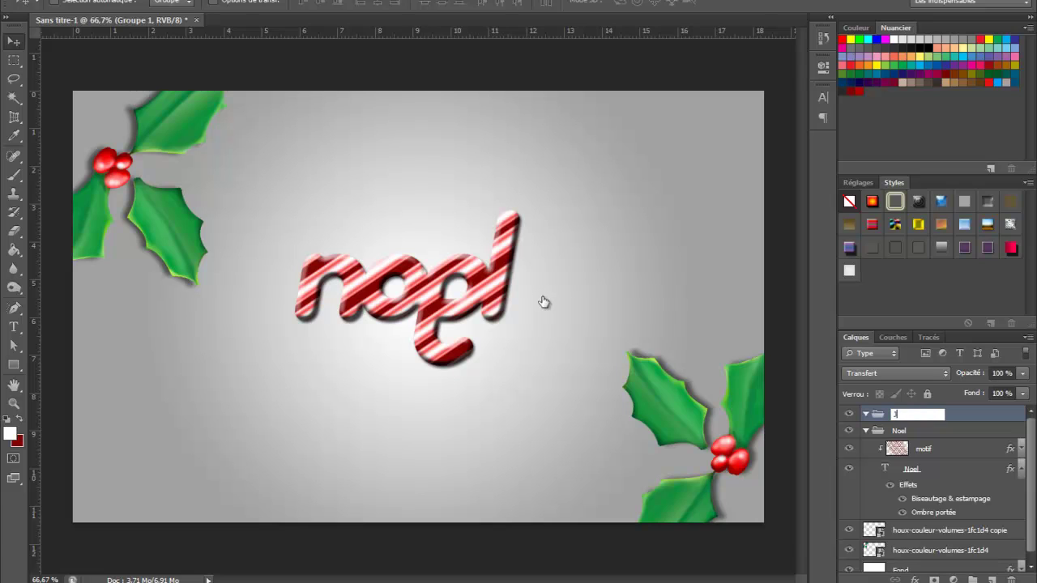
{"action": "type", "text": "oeyyeux"}
{"action": "key", "text": "Return"}
Duplicate the Noel text layer with its motif layer and move both copies into the Joyeux group.
{"action": "left_click", "coordinate": [542, 302], "text": "ctrl"}
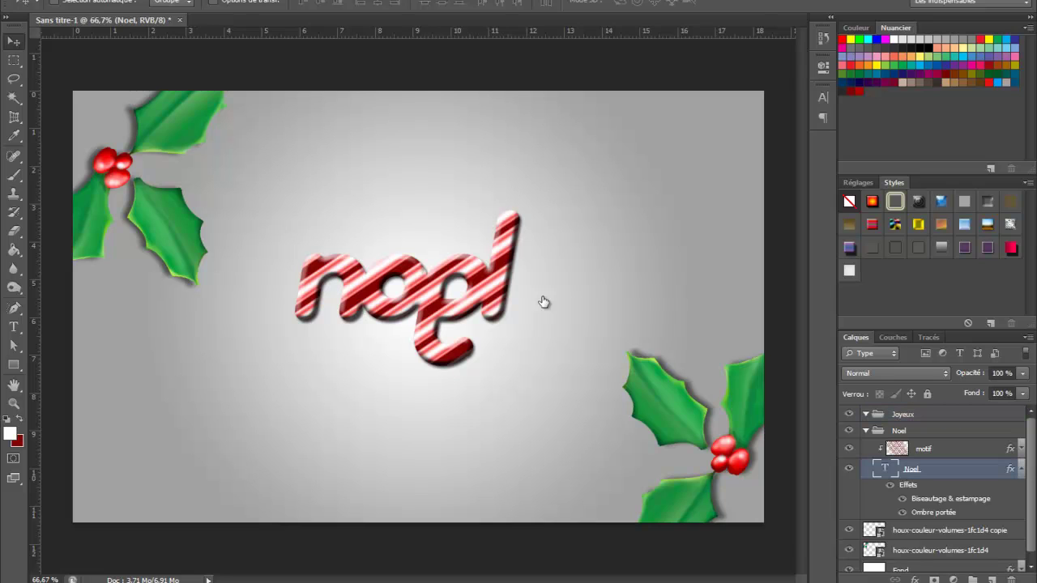
{"action": "key", "text": "alt+shift+bracketright"}
{"action": "key", "text": "ctrl+j"}
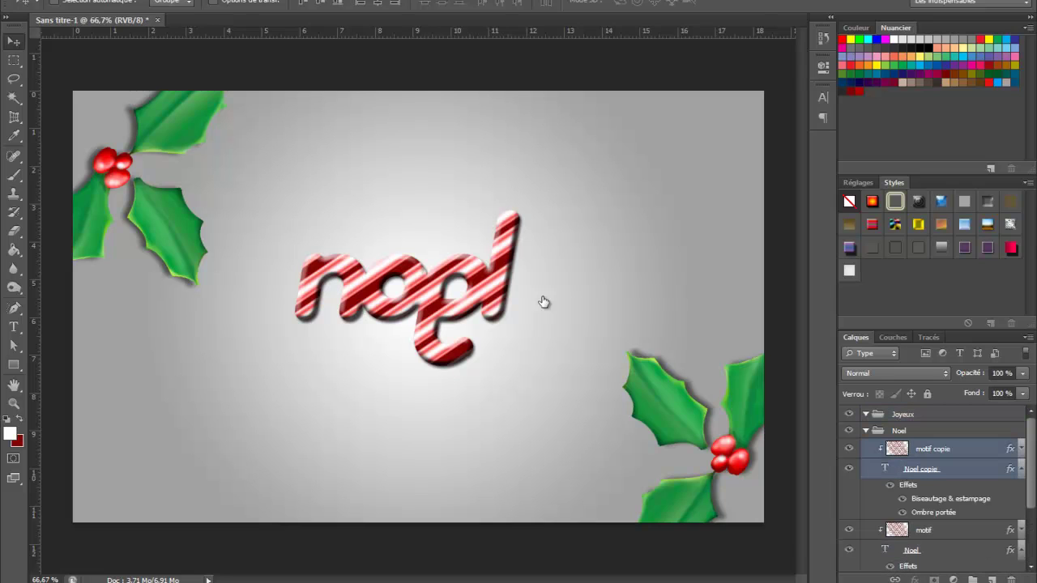
{"action": "key", "text": "ctrl+bracketright"}
{"action": "key", "text": "ctrl+bracketright"}
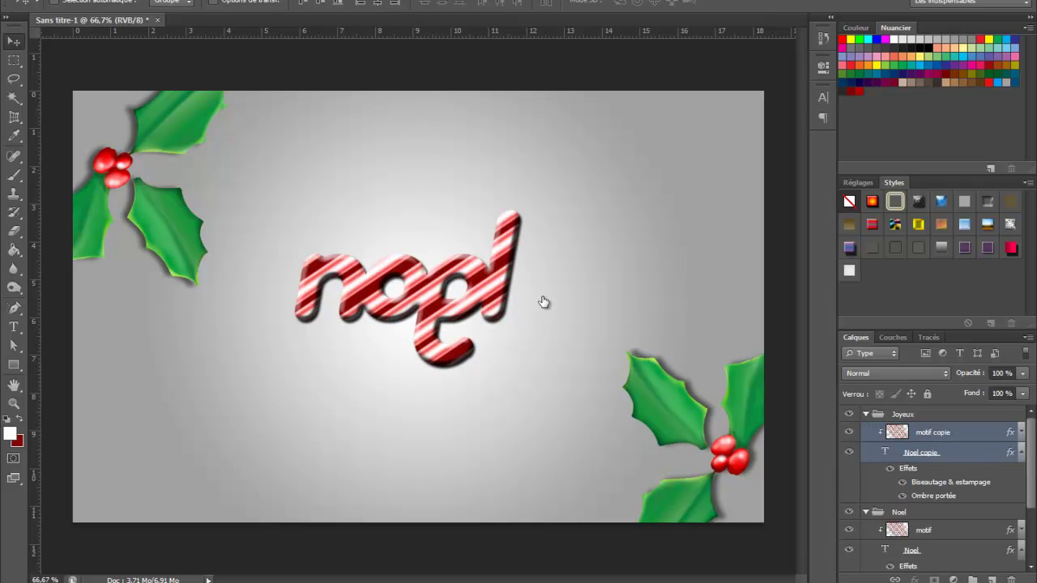
Move the Joyeux group up and slightly left so the copied text sits above the original Noel text.
{"action": "key", "text": "alt+bracketright"}
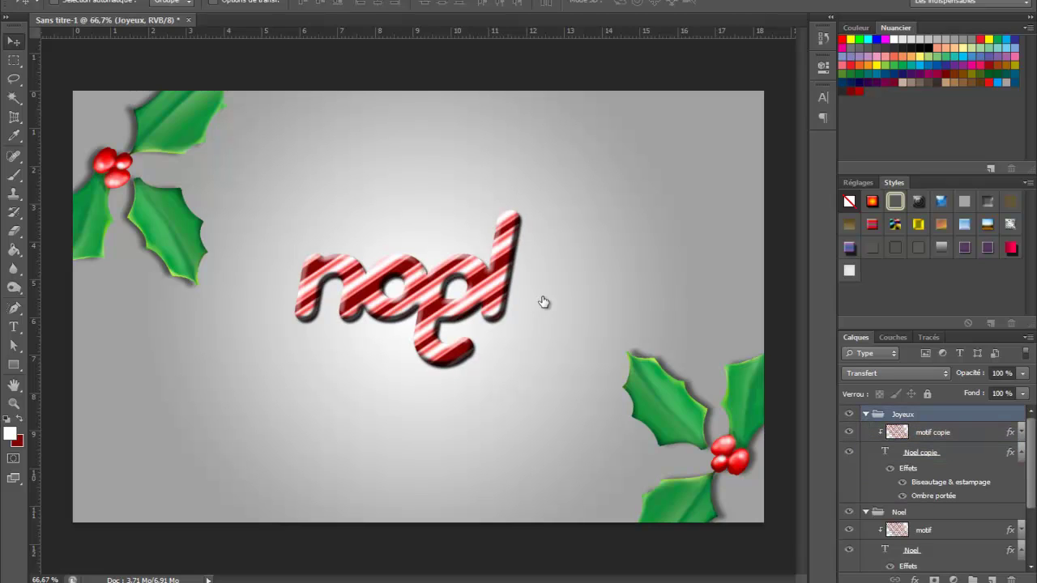
{"action": "key", "text": "t"}
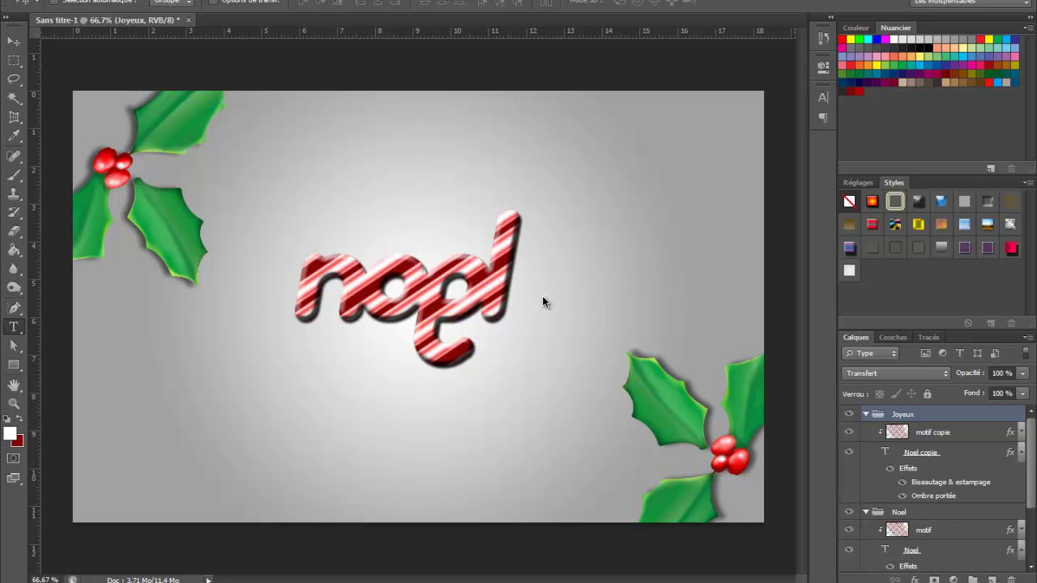
{"action": "key", "text": "v"}
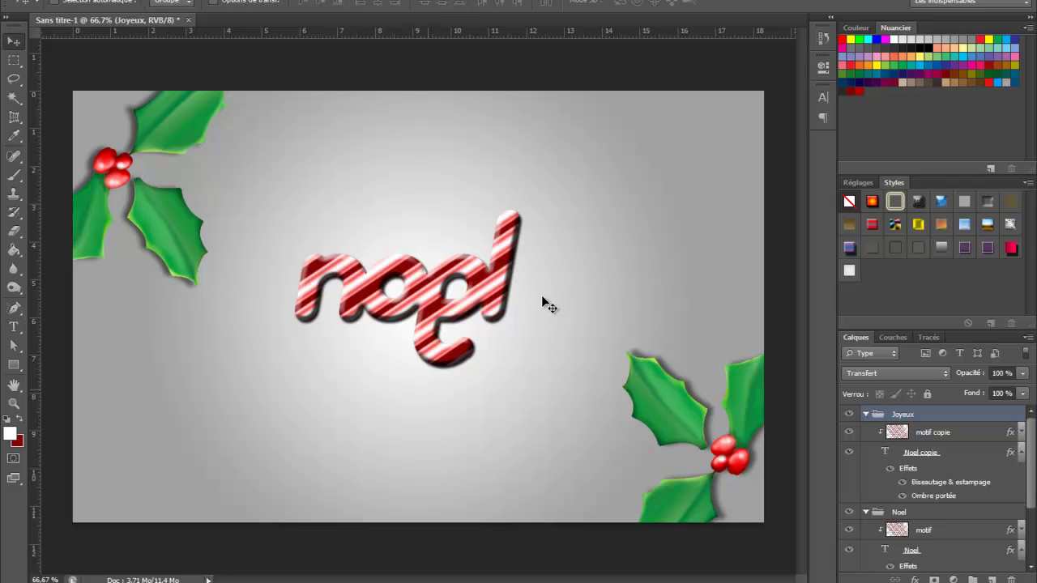
{"action": "key", "text": "shift+Left"}
{"action": "key", "text": "shift+Left"}
{"action": "key", "text": "shift+Left"}
{"action": "key", "text": "shift+Up"}
{"action": "key", "text": "shift+Up"}
{"action": "key", "text": "shift+Up"}
{"action": "key", "text": "shift+Up"}
{"action": "key", "text": "shift+Up"}
{"action": "key", "text": "shift+Up"}
{"action": "key", "text": "shift+Up"}
{"action": "key", "text": "shift+Up"}
{"action": "key", "text": "shift+Up"}
{"action": "key", "text": "shift+Up"}
{"action": "key", "text": "shift+Up"}
{"action": "key", "text": "shift+Up"}
{"action": "key", "text": "shift+Up"}
{"action": "key", "text": "shift+Up"}
{"action": "key", "text": "shift+Up"}
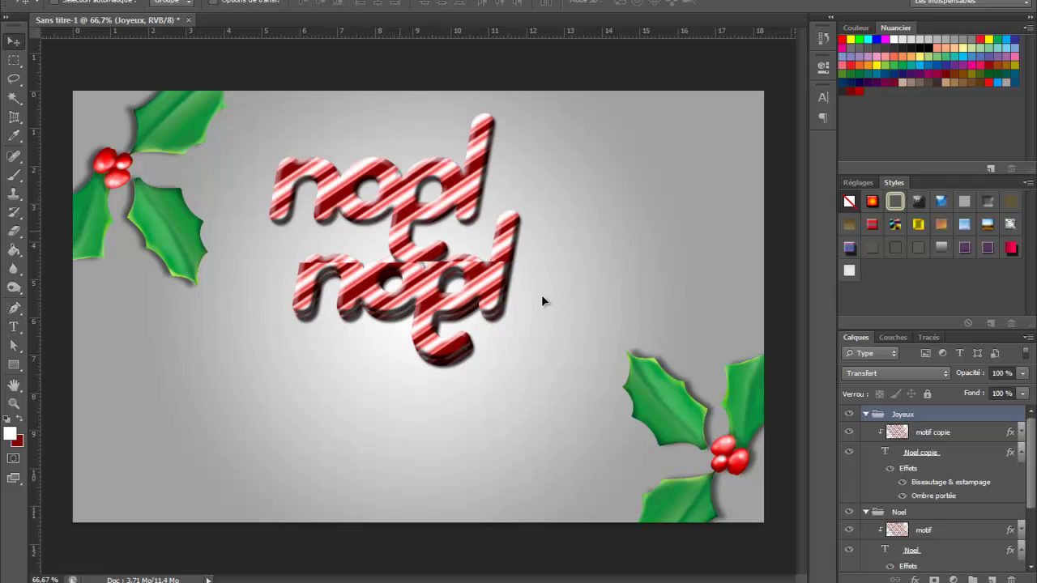
{"action": "key", "text": "shift+Right"}
{"action": "key", "text": "shift+Down"}
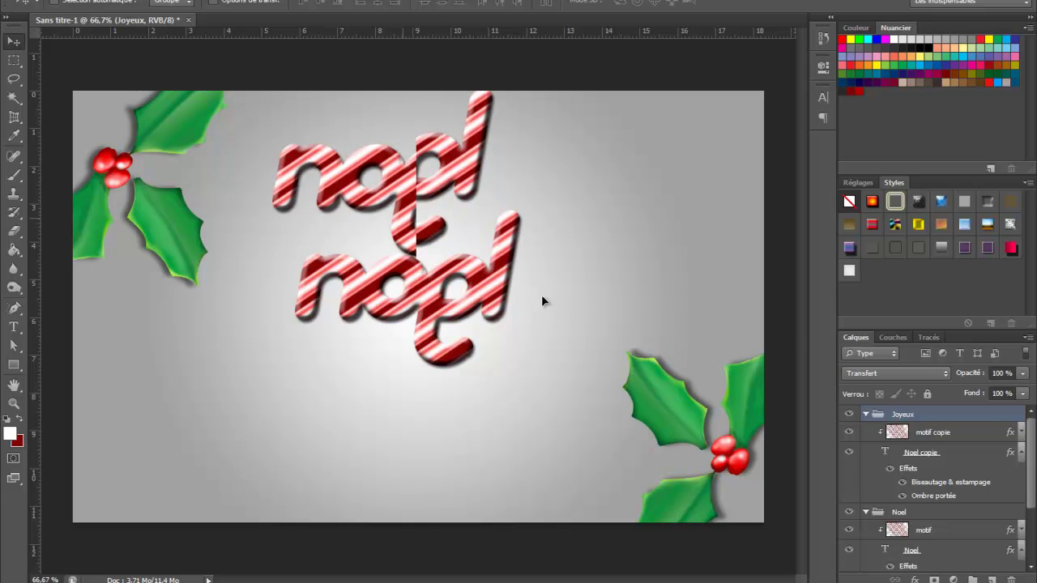
{"action": "key", "text": "shift+Down"}
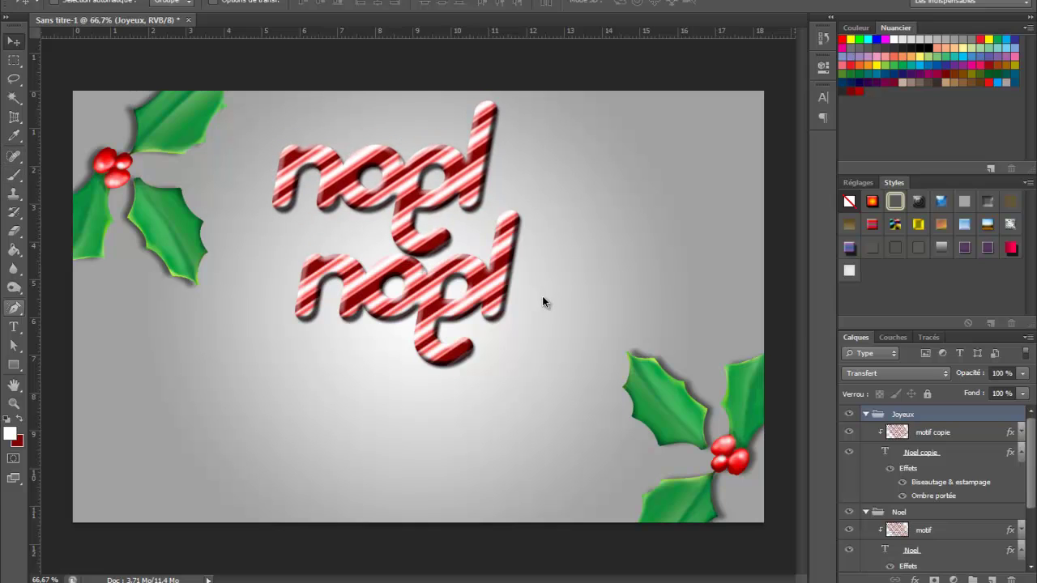
Replace the copied text in the Joyeux group with "Joyeux" and commit the edit.
{"action": "key", "text": "t"}
{"action": "left_click", "coordinate": [543, 294]}
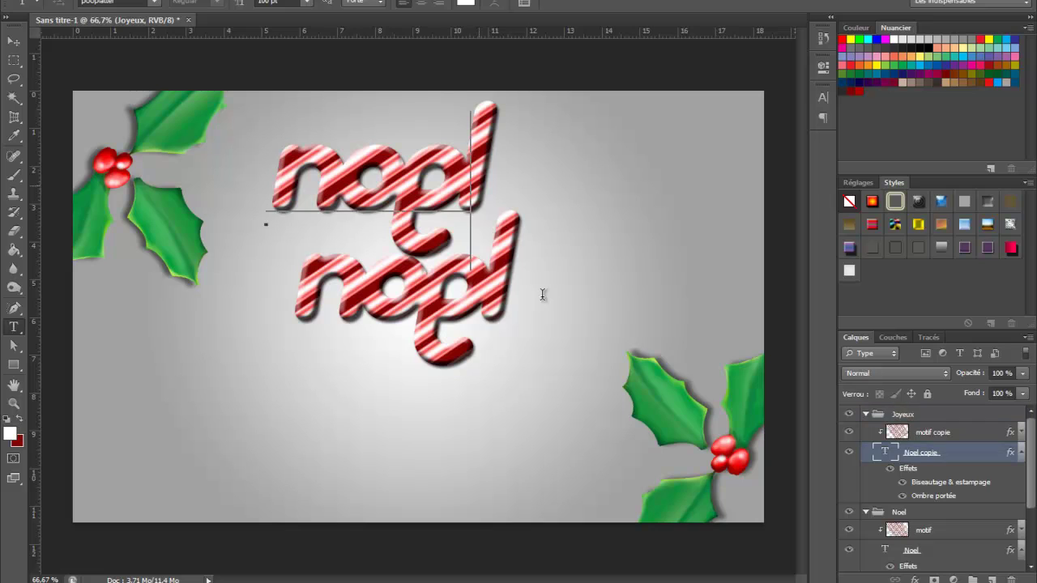
{"action": "key", "text": "Left"}
{"action": "key", "text": "Left"}
{"action": "key", "text": "Left"}
{"action": "key", "text": "Left"}
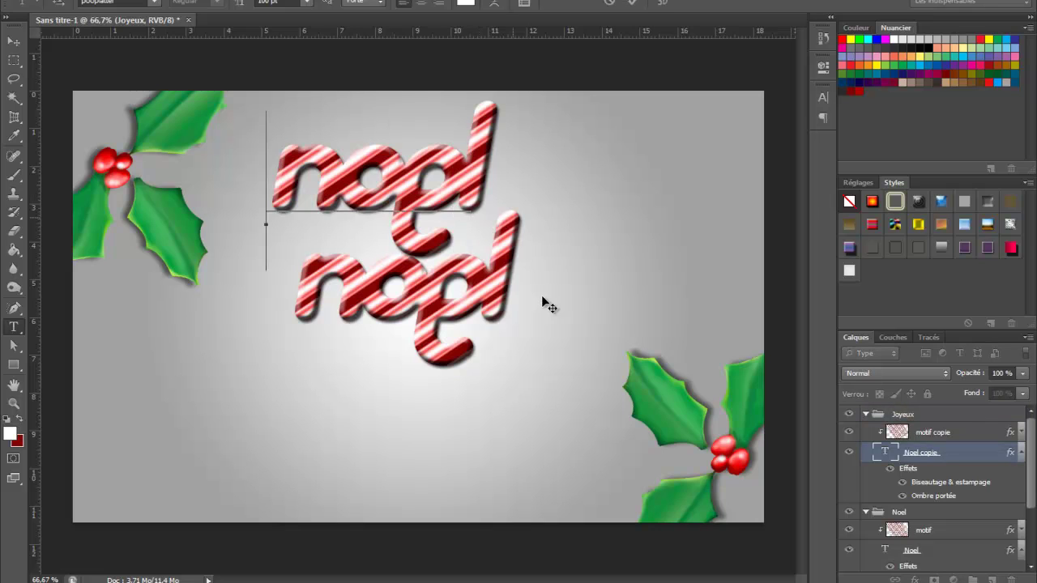
{"action": "key", "text": "Delete"}
{"action": "key", "text": "Delete"}
{"action": "key", "text": "Delete"}
{"action": "key", "text": "Delete"}
{"action": "type", "text": "j"}
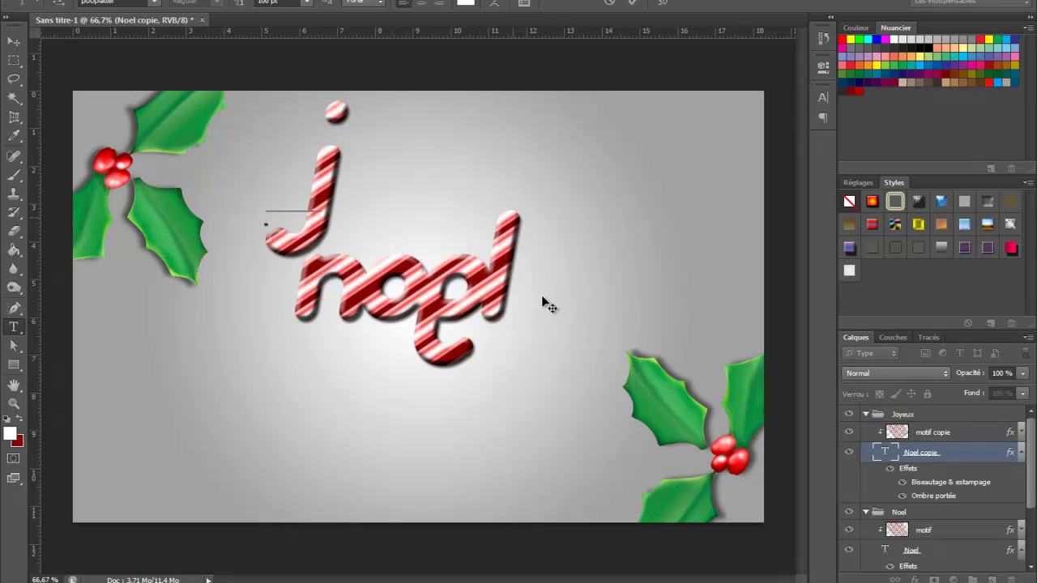
{"action": "type", "text": "oy"}
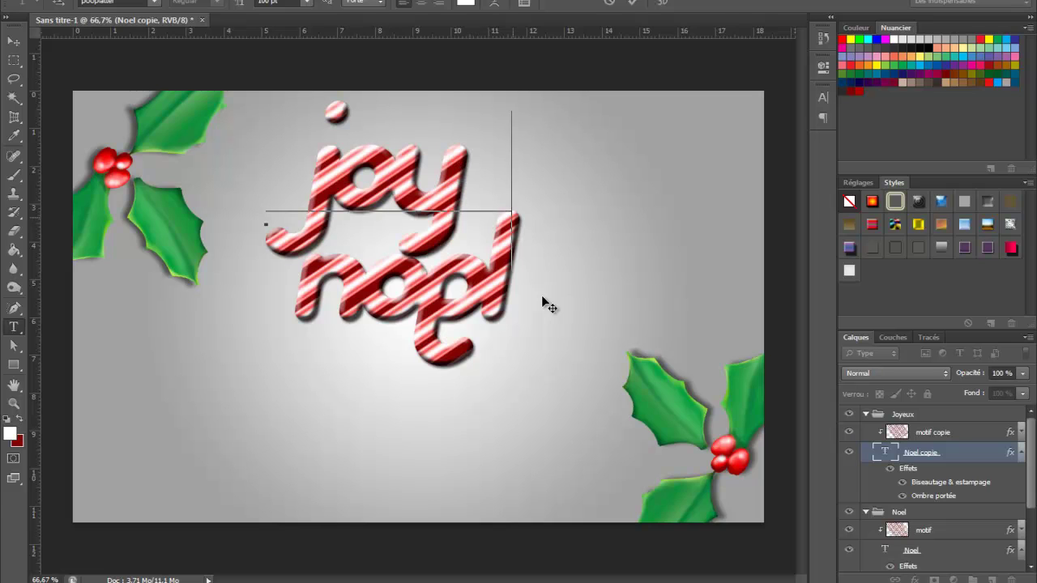
{"action": "type", "text": "eux"}
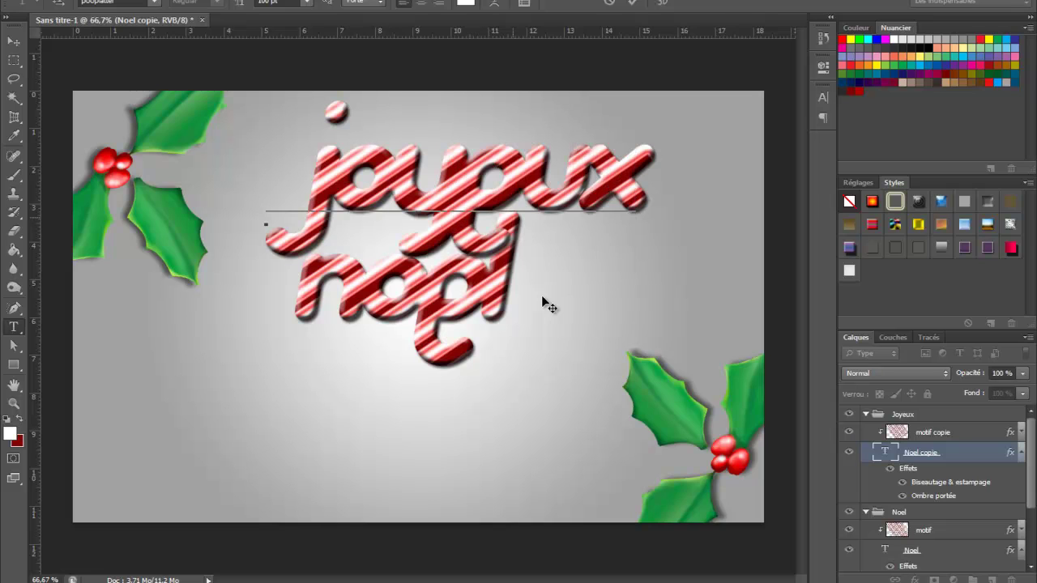
{"action": "type", "text": "v"}
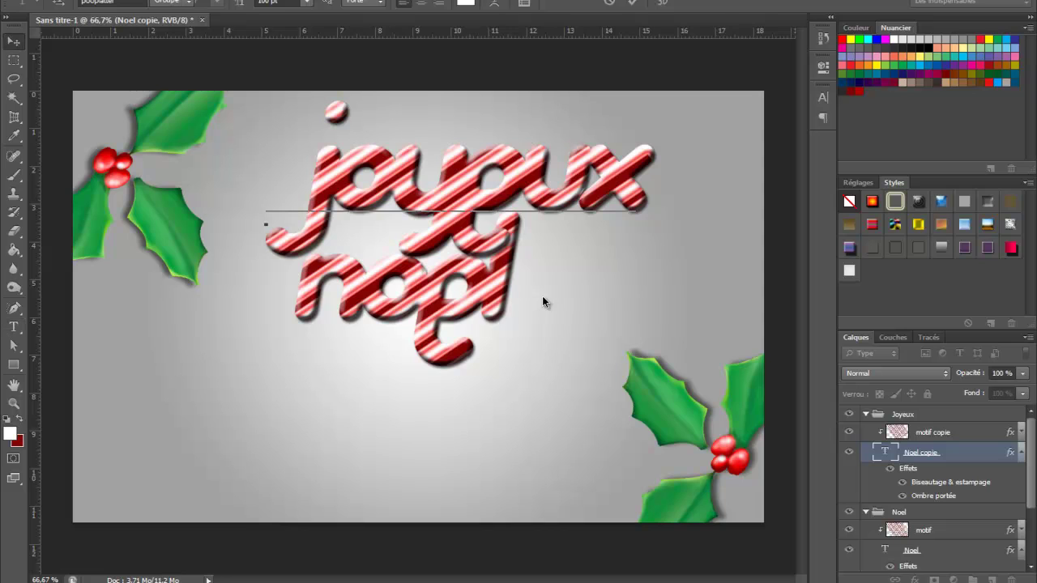
{"action": "key", "text": "ctrl+Return"}
Move the Joyeux text layer right and slightly up, toward the canvas's upper-right area.
{"action": "key", "text": "v"}
{"action": "key", "text": "shift+Right"}
{"action": "key", "text": "shift+Right"}
{"action": "key", "text": "shift+Right"}
{"action": "key", "text": "shift+Right"}
{"action": "key", "text": "shift+Right"}
{"action": "key", "text": "shift+Right"}
{"action": "key", "text": "shift+Right"}
{"action": "key", "text": "shift+Right"}
{"action": "key", "text": "shift+Right"}
{"action": "key", "text": "shift+Right"}
{"action": "key", "text": "shift+Right"}
{"action": "key", "text": "shift+Up"}
{"action": "key", "text": "shift+Up"}
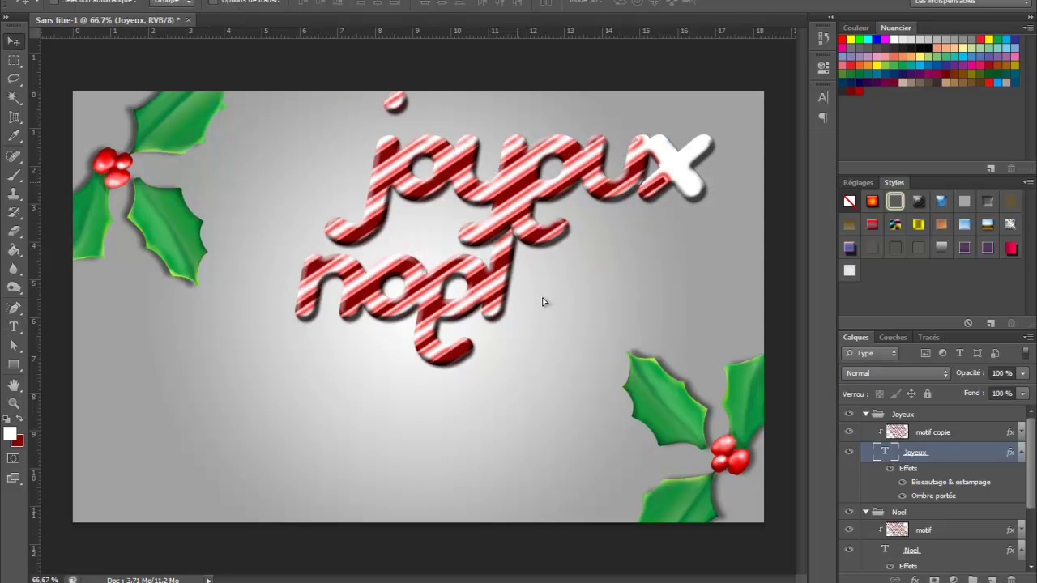
{"action": "key", "text": "shift+Right"}
{"action": "key", "text": "shift+Right"}
{"action": "key", "text": "shift+Right"}
{"action": "key", "text": "shift+Right"}
{"action": "key", "text": "shift+Right"}
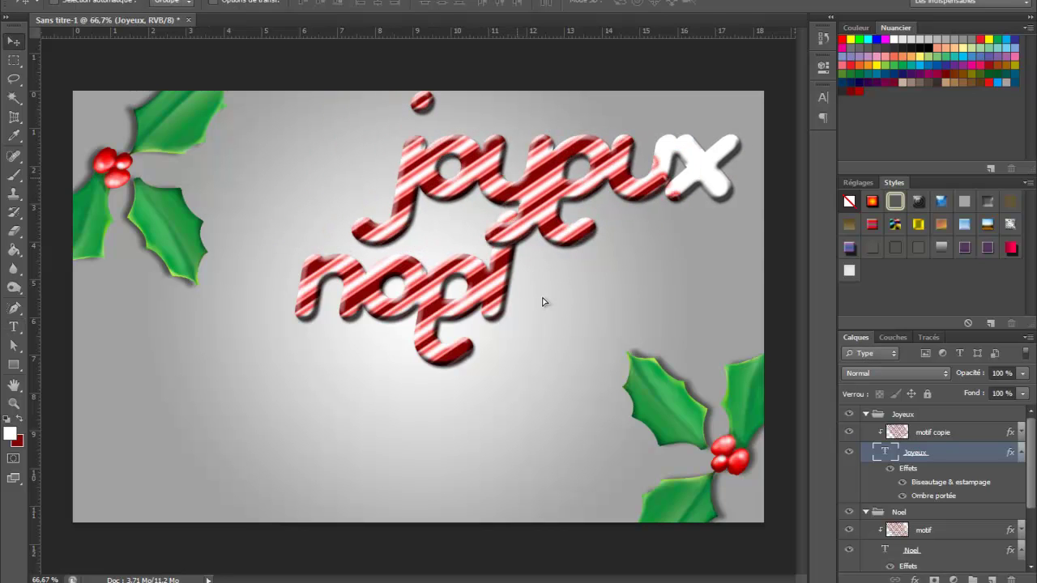
{"action": "key", "text": "shift+Left"}
{"action": "key", "text": "shift+Left"}
{"action": "key", "text": "shift+Left"}
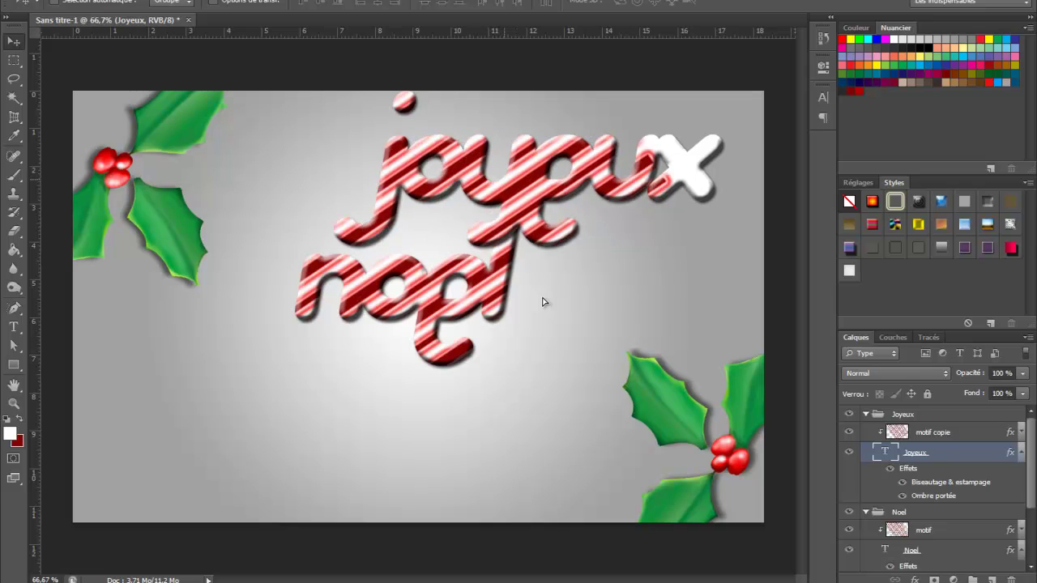
{"action": "key", "text": "ctrl+t"}
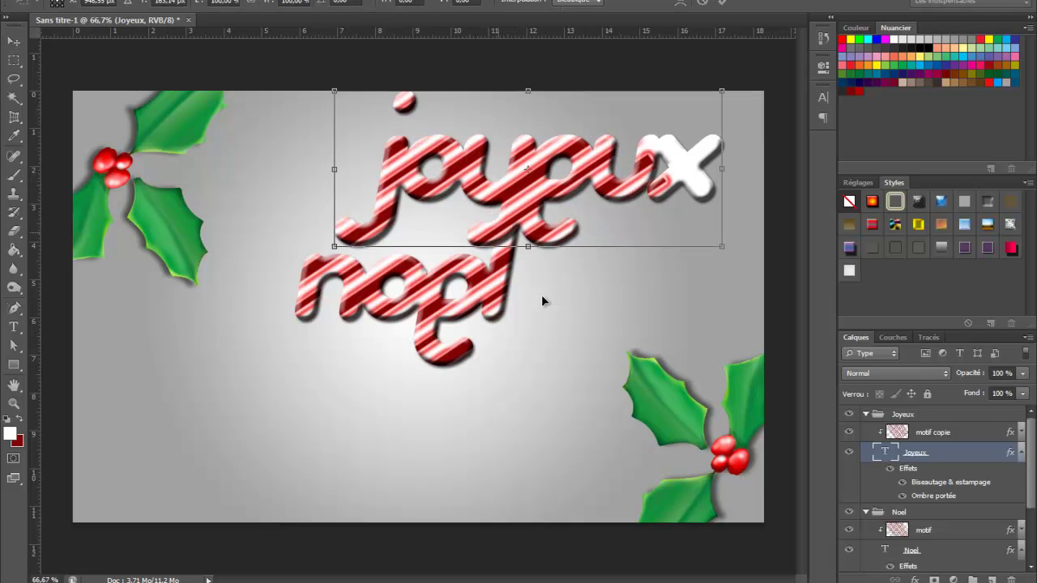
{"action": "key", "text": "Return"}
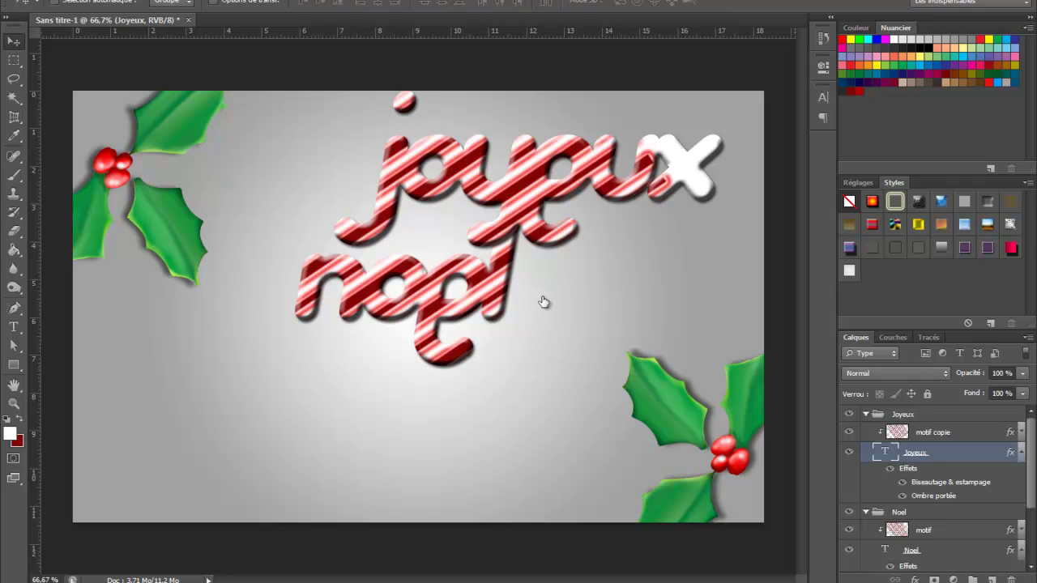
Collapse both text groups and move the Noel group right and down, below the Joyeux text.
{"action": "key", "text": "alt+bracketright"}
{"action": "key", "text": "alt+bracketright"}
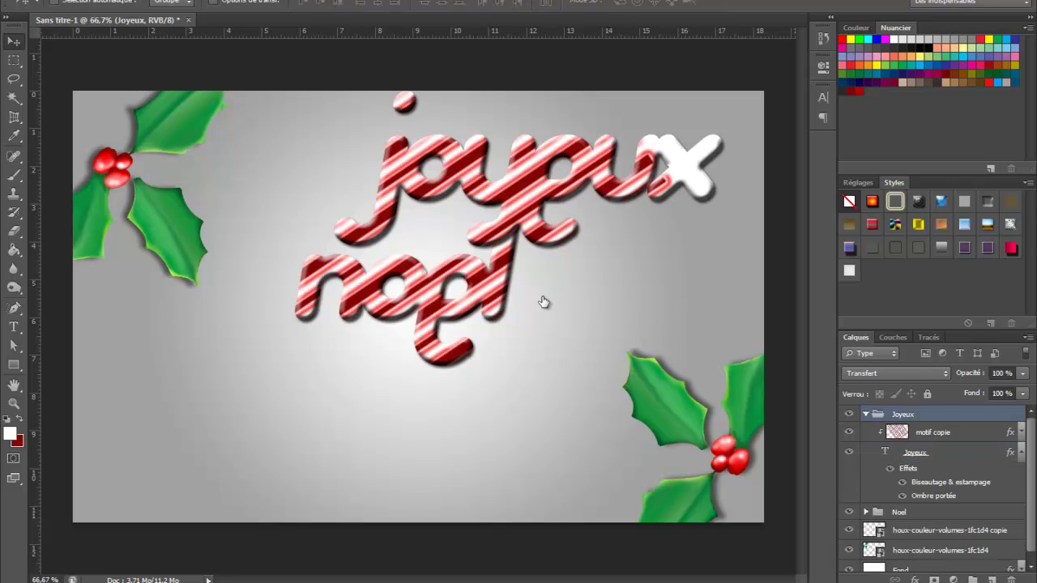
{"action": "key", "text": "alt+bracketleft"}
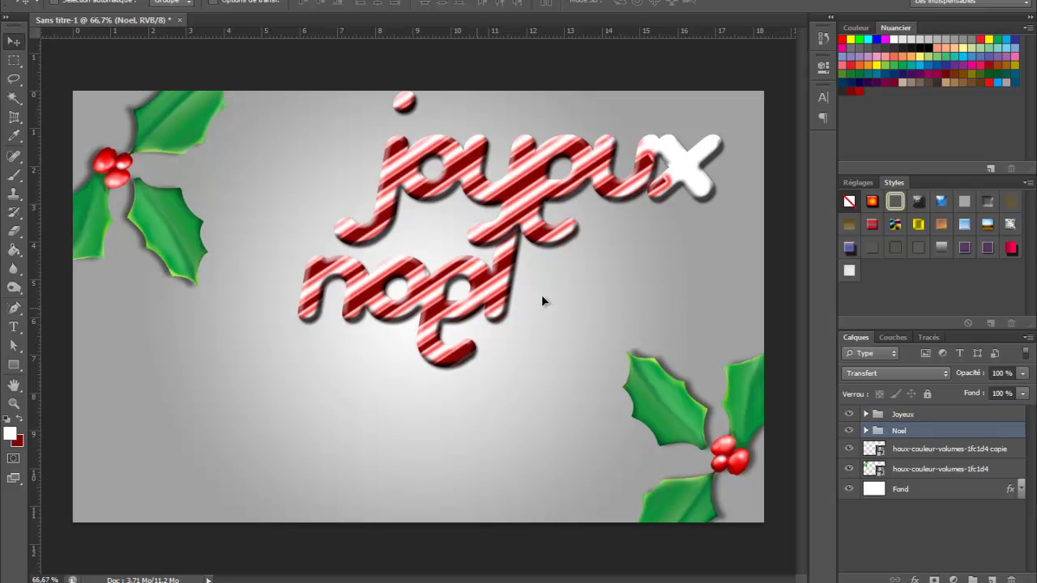
{"action": "key", "text": "shift+Right"}
{"action": "key", "text": "shift+Right"}
{"action": "key", "text": "shift+Right"}
{"action": "key", "text": "shift+Right"}
{"action": "key", "text": "shift+Right"}
{"action": "key", "text": "shift+Right"}
{"action": "key", "text": "shift+Right"}
{"action": "key", "text": "shift+Right"}
{"action": "key", "text": "shift+Right"}
{"action": "key", "text": "shift+Right"}
{"action": "key", "text": "shift+Right"}
{"action": "key", "text": "shift+Right"}
{"action": "key", "text": "shift+Right"}
{"action": "key", "text": "shift+Right"}
{"action": "key", "text": "shift+Right"}
{"action": "key", "text": "shift+Right"}
{"action": "key", "text": "shift+Right"}
{"action": "key", "text": "shift+Right"}
{"action": "key", "text": "shift+Right"}
{"action": "key", "text": "shift+Down"}
{"action": "key", "text": "shift+Down"}
{"action": "key", "text": "shift+Down"}
{"action": "key", "text": "shift+Down"}
{"action": "key", "text": "shift+Down"}
{"action": "key", "text": "shift+Down"}
{"action": "key", "text": "Right"}
{"action": "key", "text": "Right"}
{"action": "key", "text": "Right"}
{"action": "key", "text": "Right"}
{"action": "key", "text": "Right"}
{"action": "key", "text": "Right"}
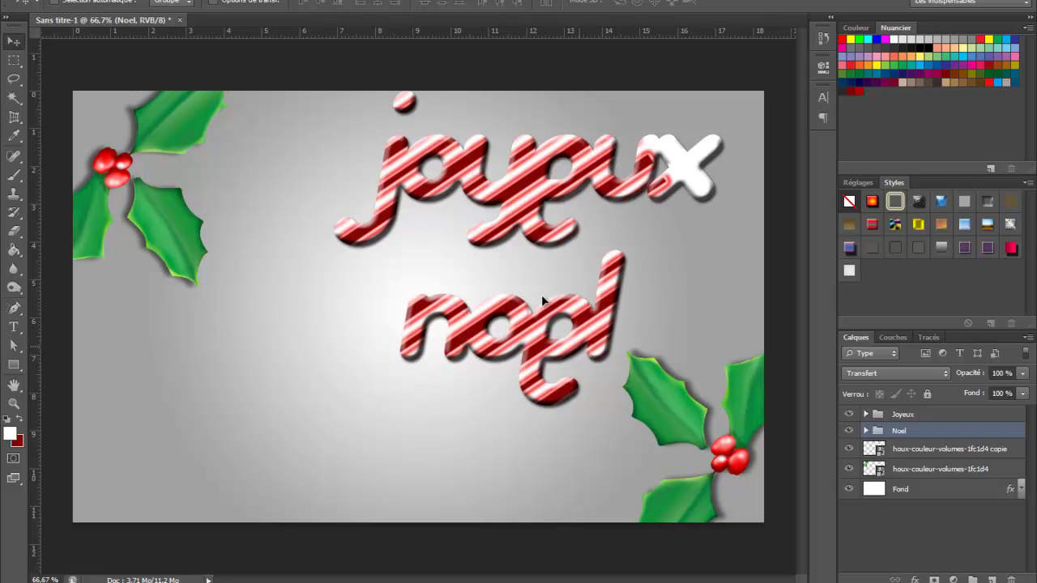
{"action": "key", "text": "shift+Up"}
{"action": "key", "text": "shift+Up"}
Move the Joyeux group left and slightly down so it starts beside the upper-left holly.
{"action": "key", "text": "alt+bracketright"}
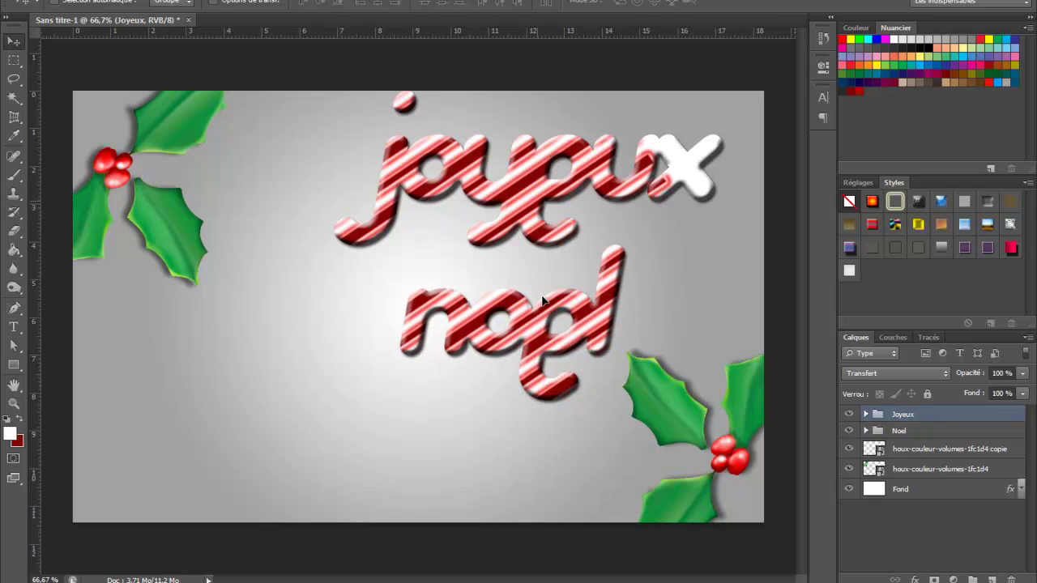
{"action": "key", "text": "shift+Left"}
{"action": "key", "text": "shift+Left"}
{"action": "key", "text": "shift+Left"}
{"action": "key", "text": "shift+Left"}
{"action": "key", "text": "shift+Left"}
{"action": "key", "text": "shift+Left"}
{"action": "key", "text": "shift+Left"}
{"action": "key", "text": "shift+Left"}
{"action": "key", "text": "shift+Left"}
{"action": "key", "text": "shift+Left"}
{"action": "key", "text": "shift+Left"}
{"action": "key", "text": "shift+Left"}
{"action": "key", "text": "shift+Left"}
{"action": "key", "text": "shift+Left"}
{"action": "key", "text": "shift+Left"}
{"action": "key", "text": "shift+Left"}
{"action": "key", "text": "shift+Left"}
{"action": "key", "text": "shift+Left"}
{"action": "key", "text": "shift+Left"}
{"action": "key", "text": "shift+Left"}
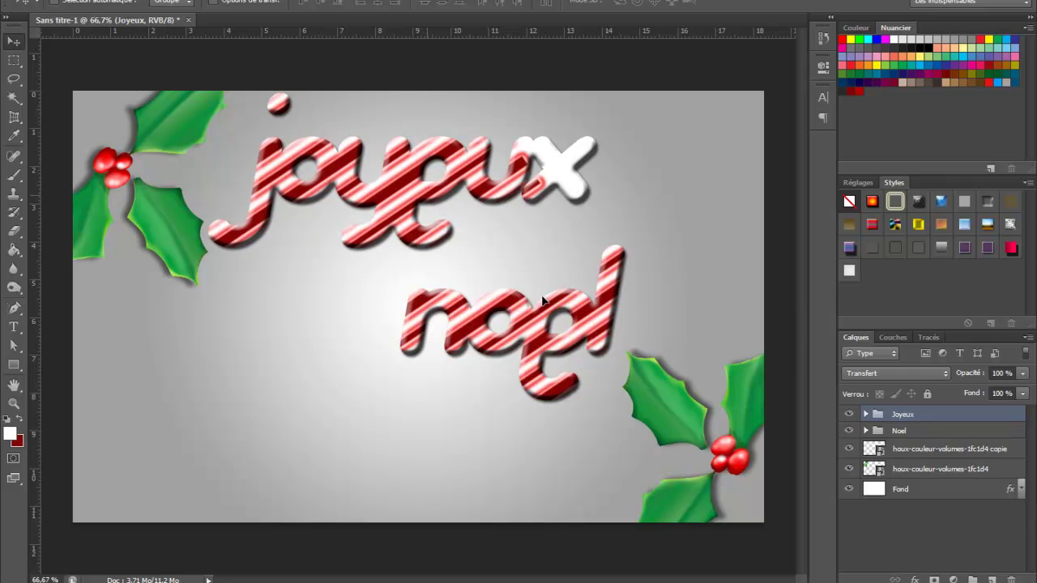
{"action": "key", "text": "Down"}
{"action": "key", "text": "shift+Down"}
{"action": "key", "text": "shift+Down"}
{"action": "key", "text": "shift+Down"}
{"action": "key", "text": "shift+Down"}
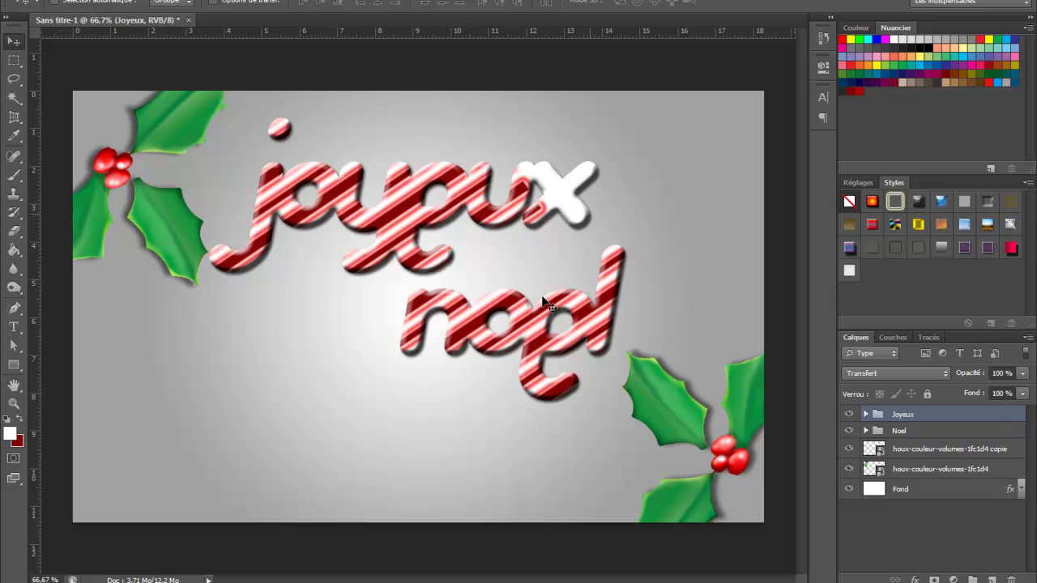
Select the Joyeux and Noel groups together and move them down toward the middle of the canvas.
{"action": "key", "text": "alt+shift+bracketleft"}
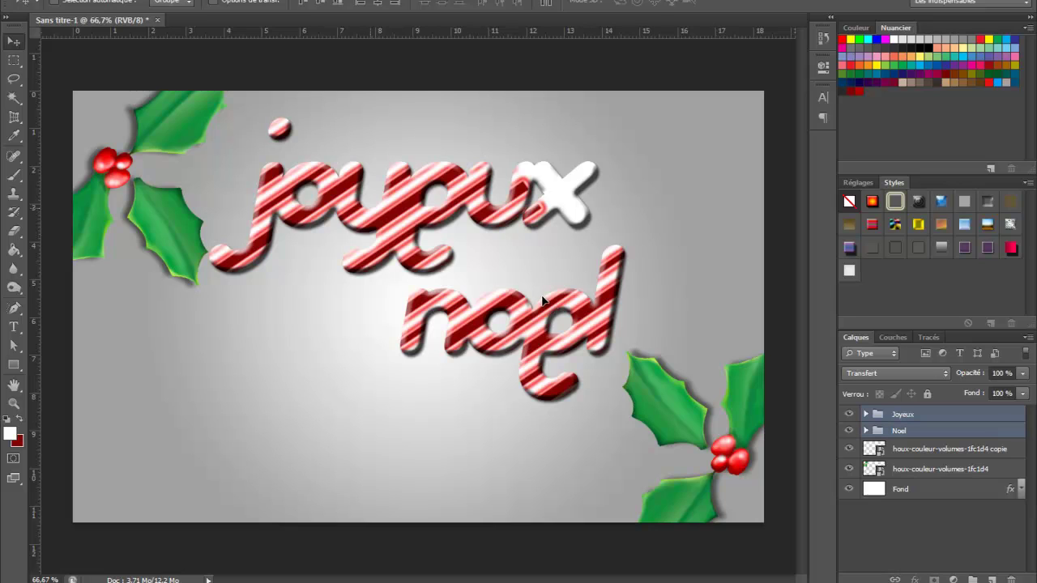
{"action": "key", "text": "shift+Down"}
{"action": "key", "text": "shift+Down"}
{"action": "key", "text": "shift+Down"}
{"action": "key", "text": "shift+Down"}
{"action": "key", "text": "shift+Down"}
{"action": "key", "text": "shift+Down"}
{"action": "key", "text": "shift+Down"}
{"action": "key", "text": "shift+Down"}
{"action": "key", "text": "shift+Down"}
{"action": "key", "text": "shift+Down"}
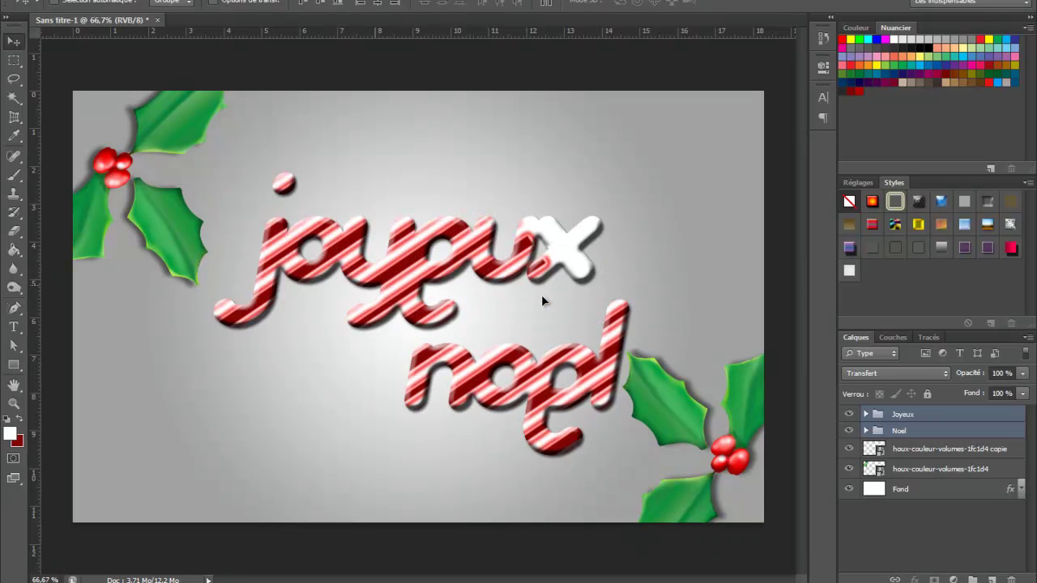
Nudge the selected Joyeux and Noel groups slightly left to centre the text between the holly decorations.
{"action": "key", "text": "shift+Left"}
{"action": "key", "text": "shift+Left"}
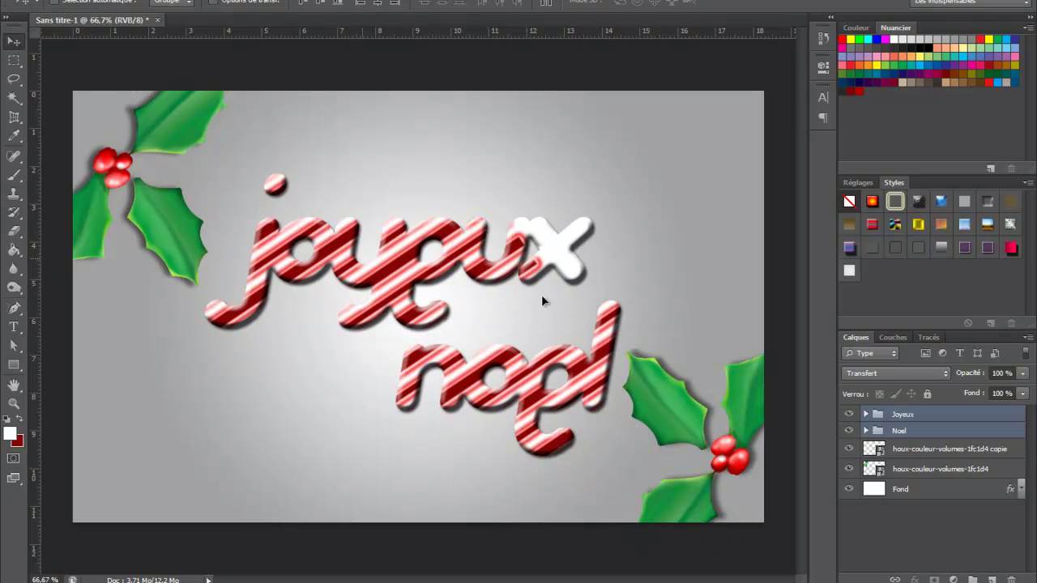
{"action": "key", "text": "shift+Left"}
{"action": "key", "text": "shift+Left"}
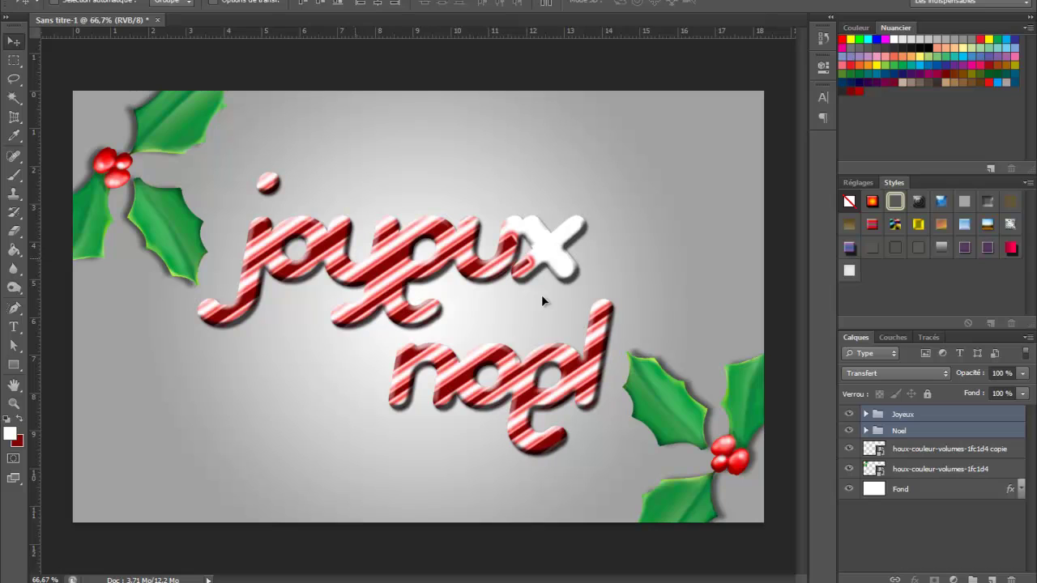
{"action": "key", "text": "shift+Left"}
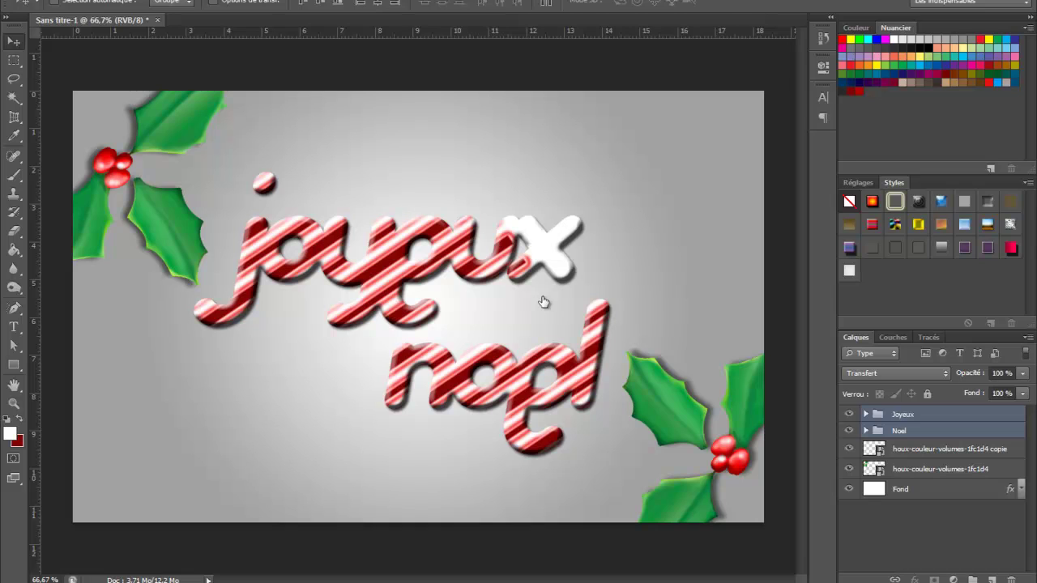
{"action": "left_click", "coordinate": [543, 302], "text": "ctrl"}
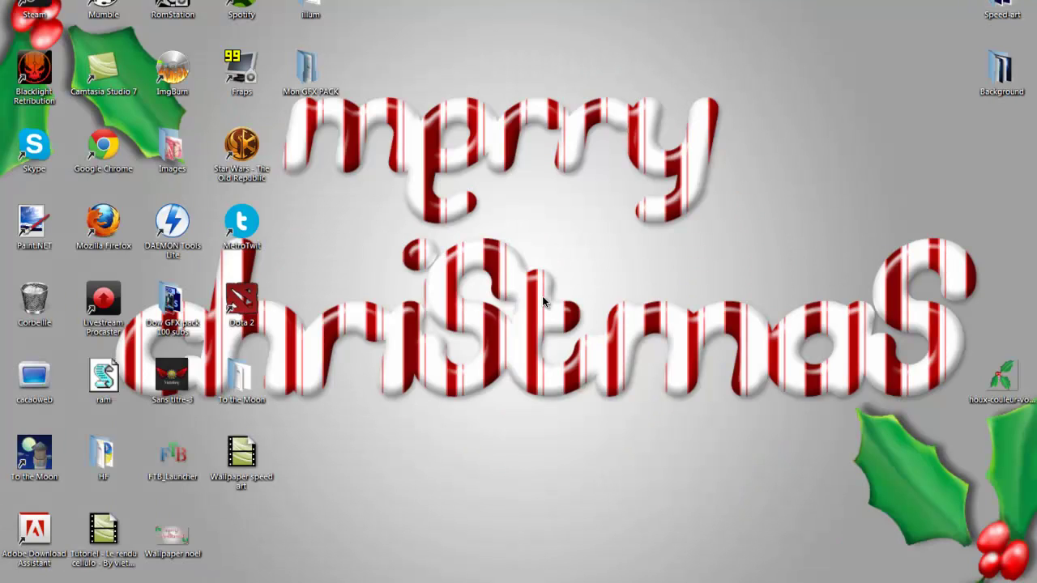
Switch to the desktop and move the "Tutoriel - Le rendu cellulo" video file onto the wallpaper's "merry" text.
{"action": "left_click_drag", "start_coordinate": [82, 548], "coordinate": [376, 382]}
{"action": "left_click", "coordinate": [543, 301]}
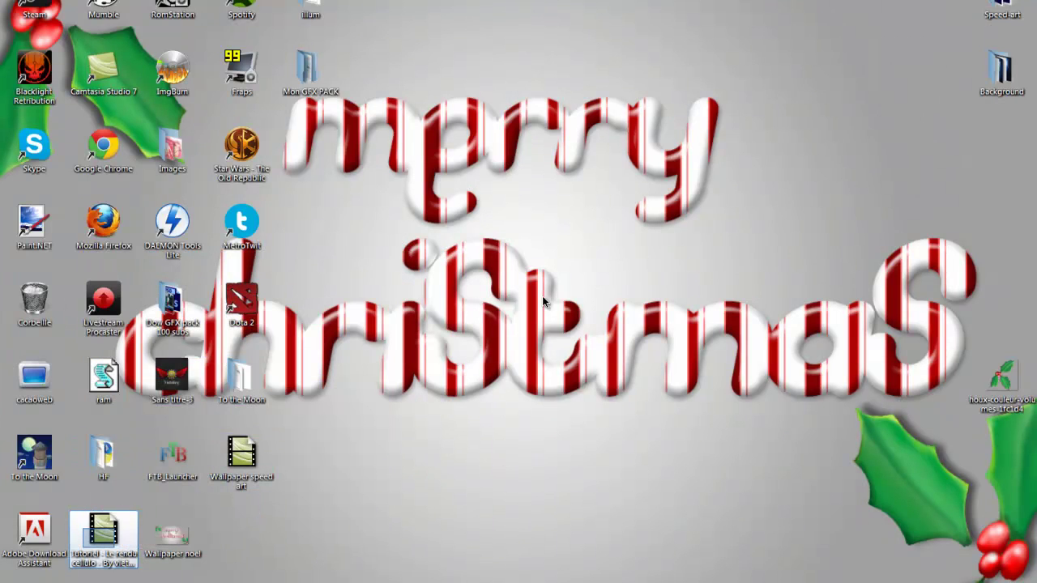
{"action": "left_click_drag", "start_coordinate": [103, 535], "coordinate": [518, 150]}
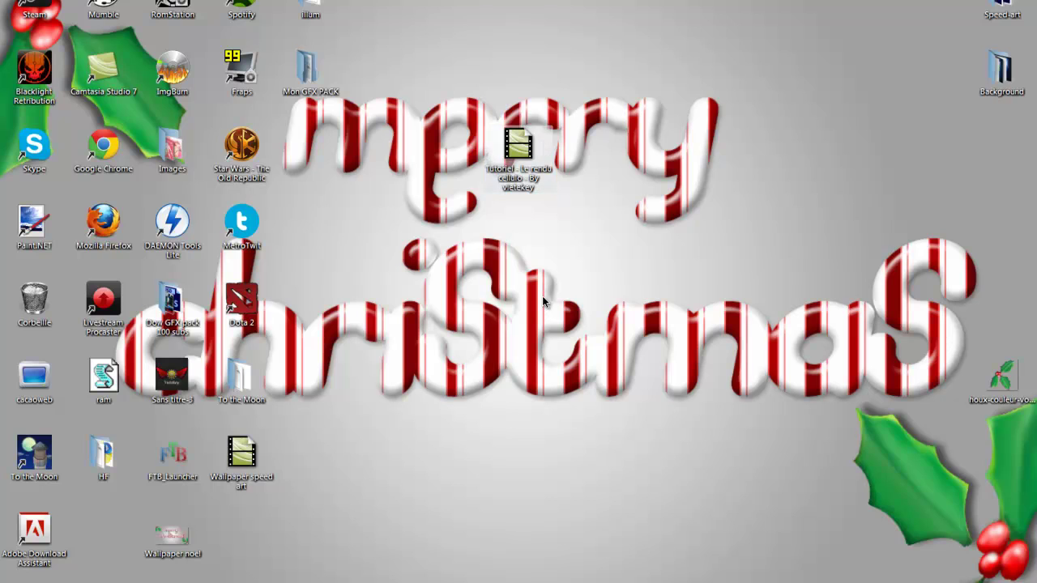